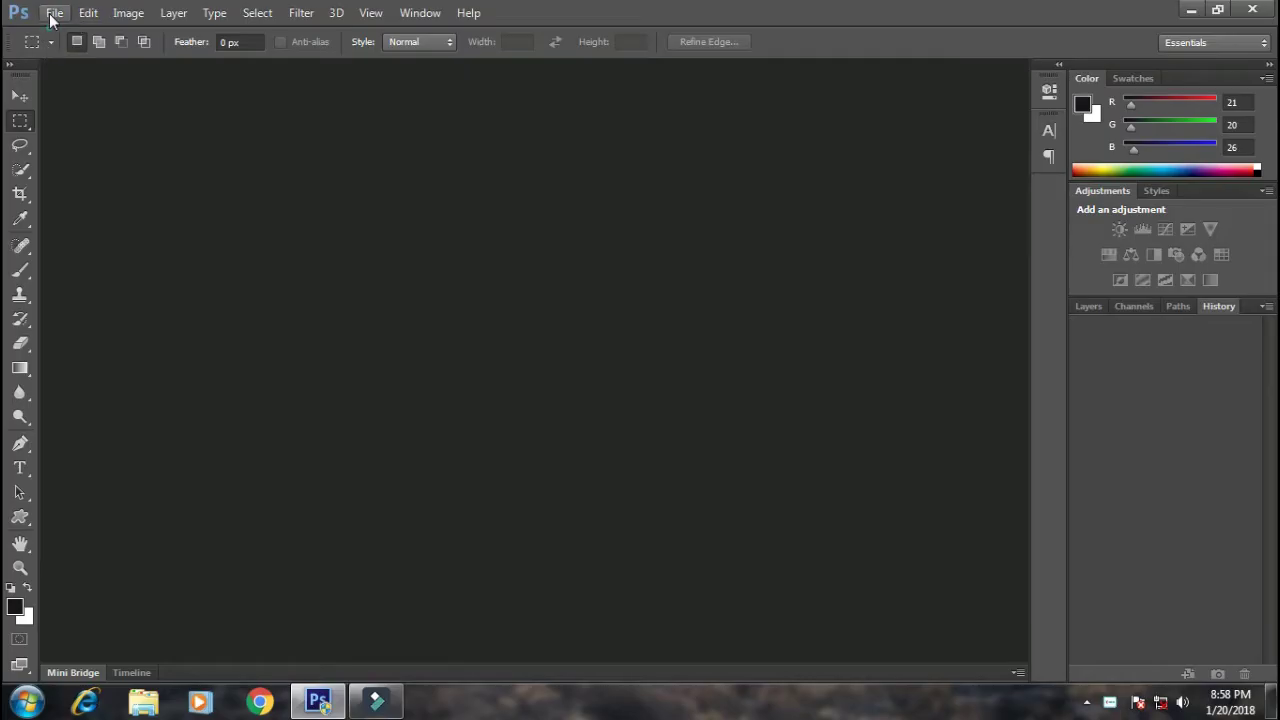
- Choose File > Open... to browse for images in the REPUBLICK DAY folder
left_click(52, 15)
left_click(86, 52)
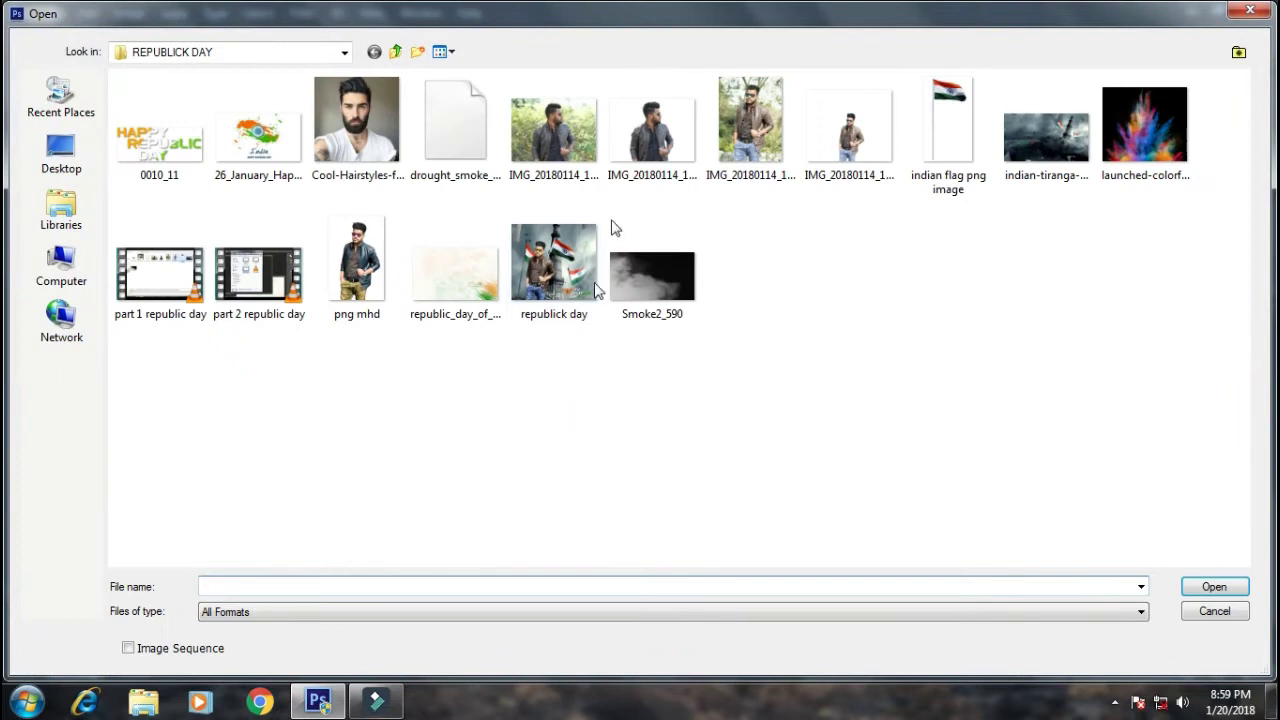
- Select IMG_20180114_121740 and Smoke2_590 together in REPUBLICK DAY and open both
double_click(652, 140)
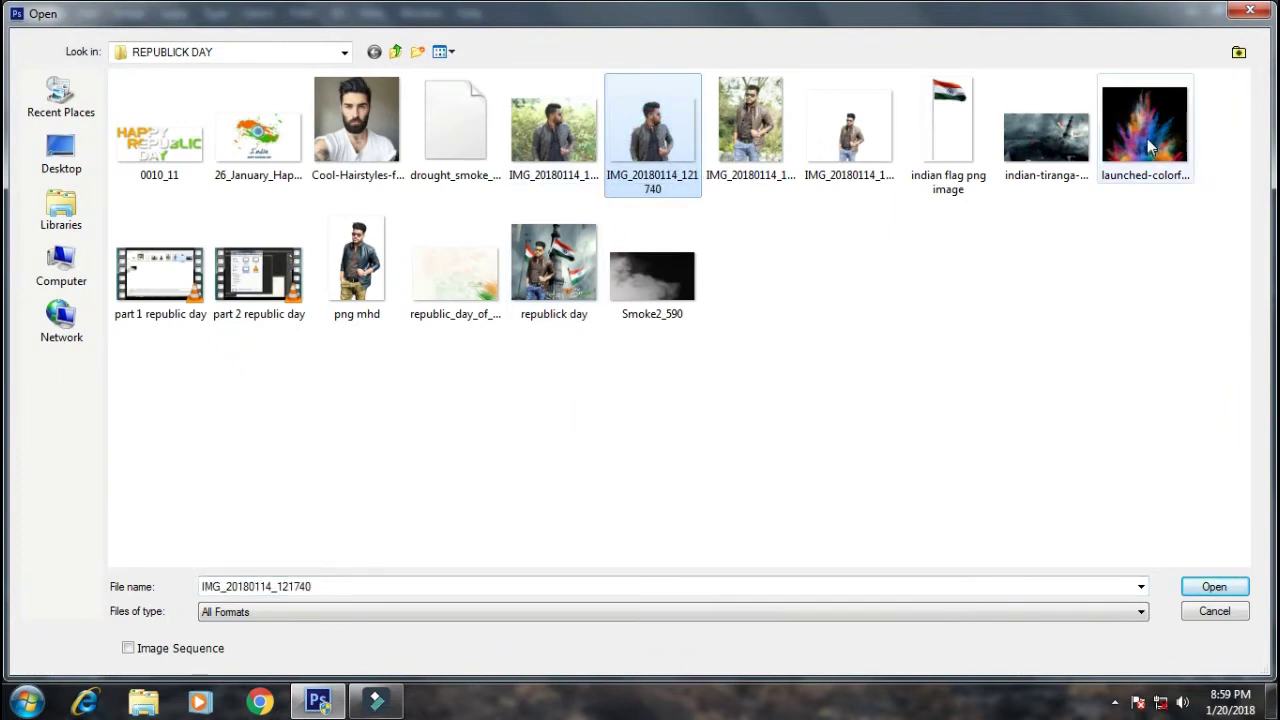
left_click(632, 275, "ctrl")
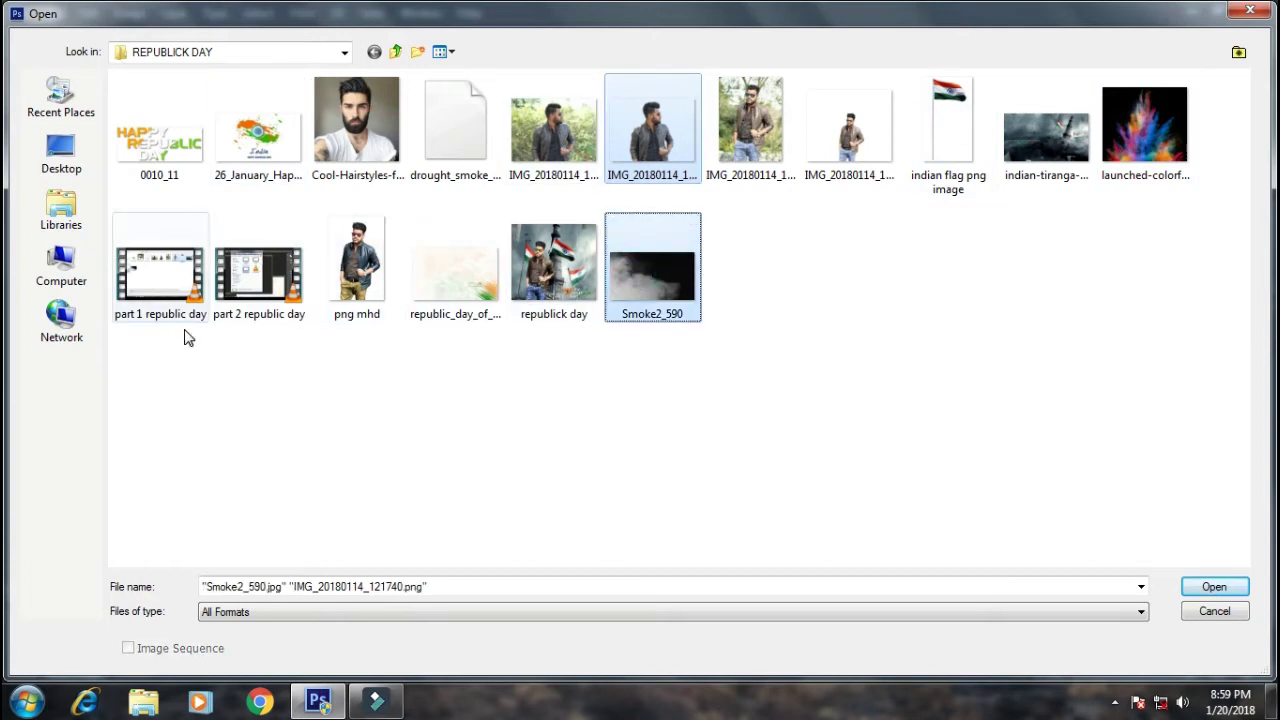
left_click(1205, 590)
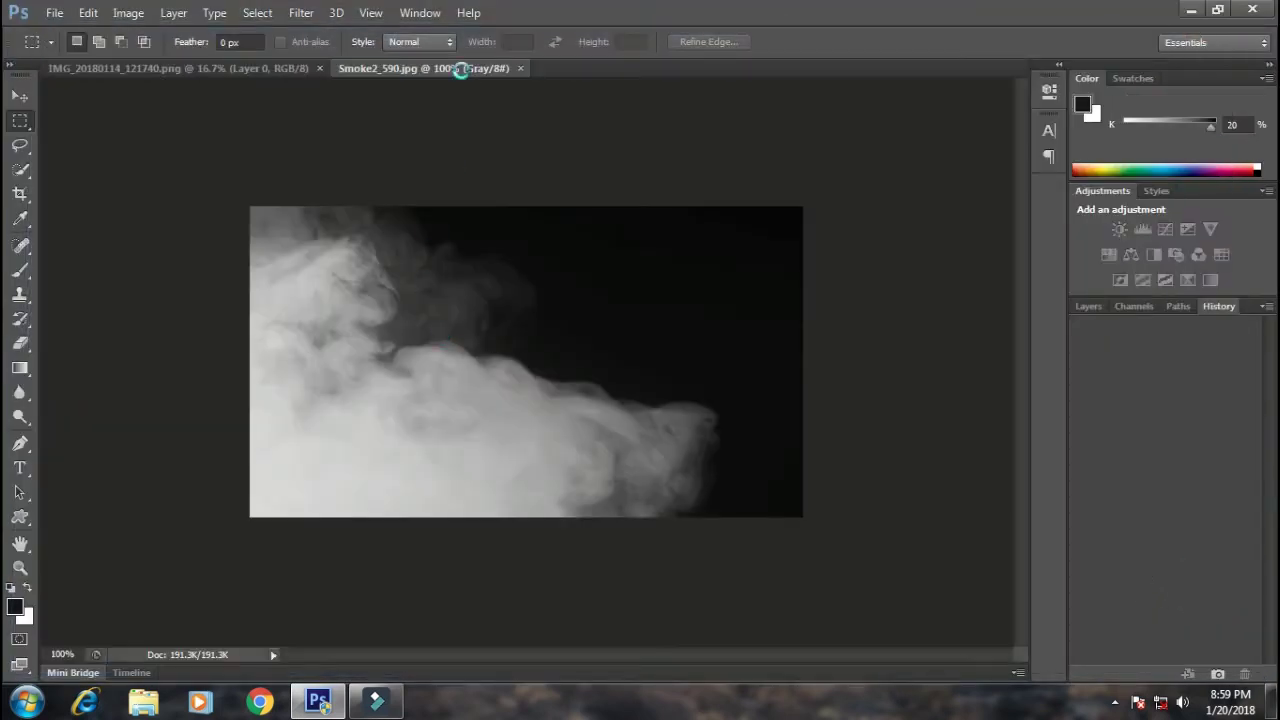
- Switch to IMG_20180114_121740.png, zoom in on the man's head, then zoom back out
left_click(366, 70)
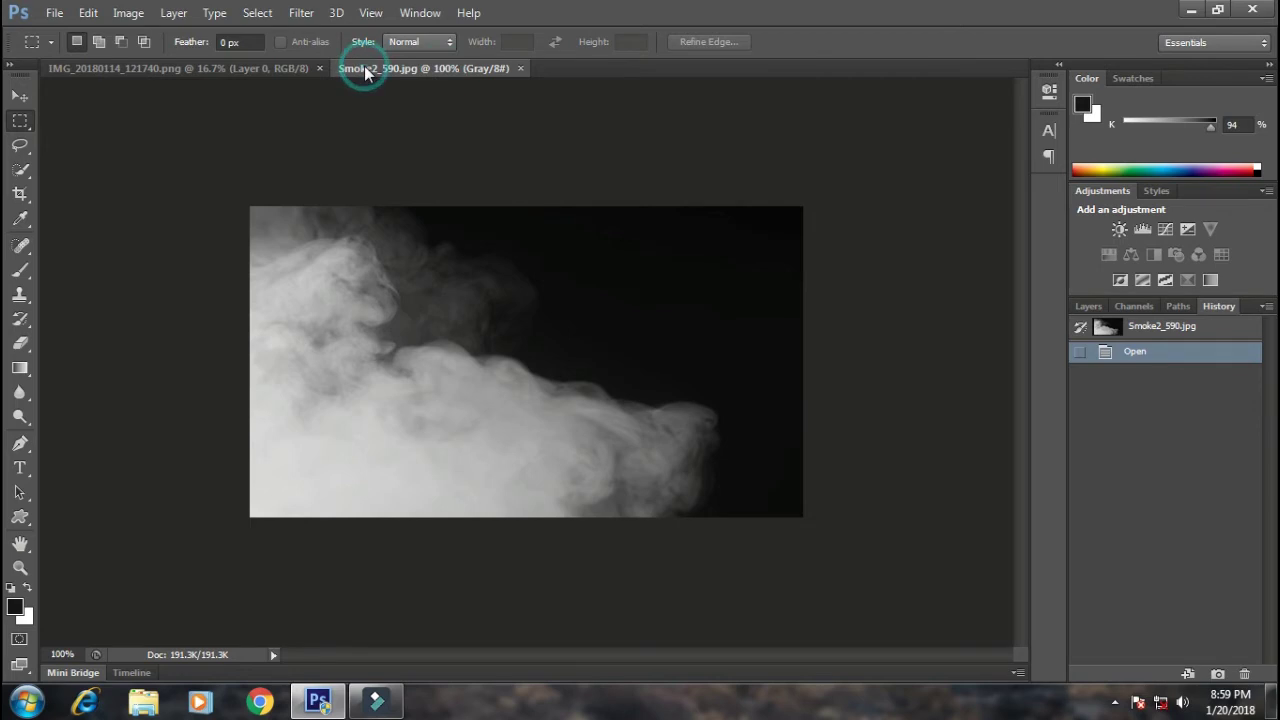
left_click(247, 65)
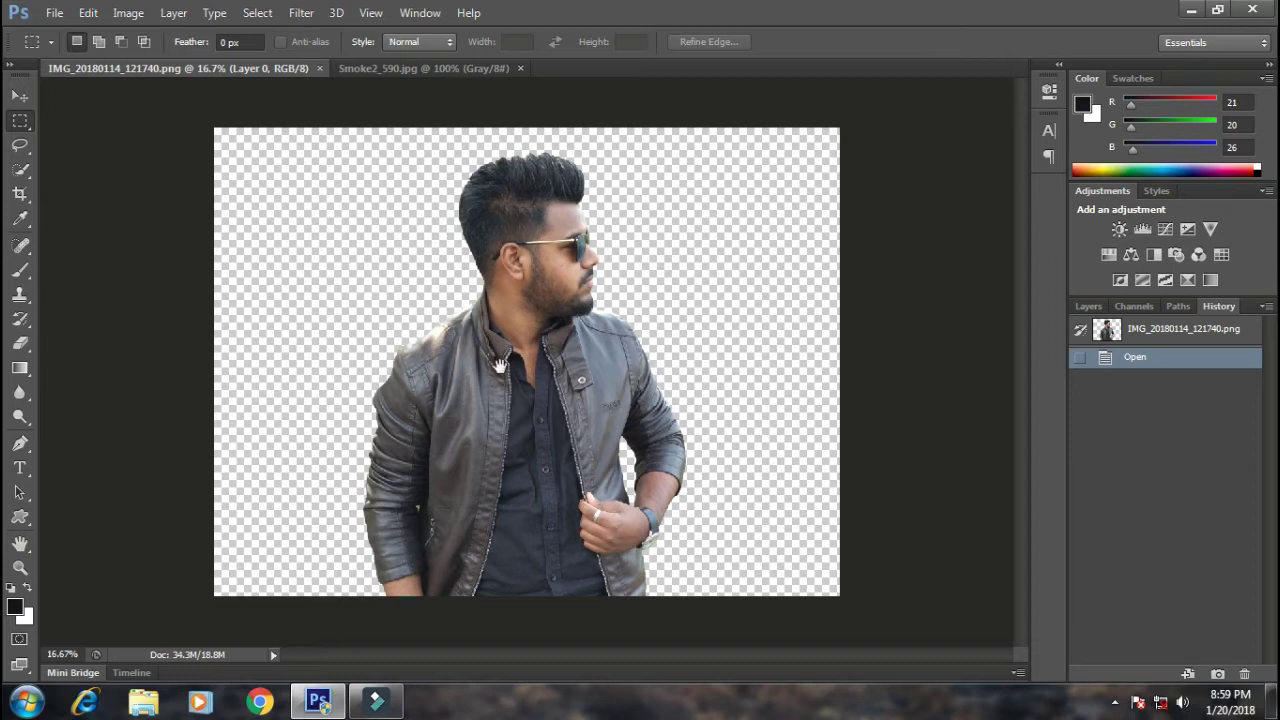
left_click(561, 297)
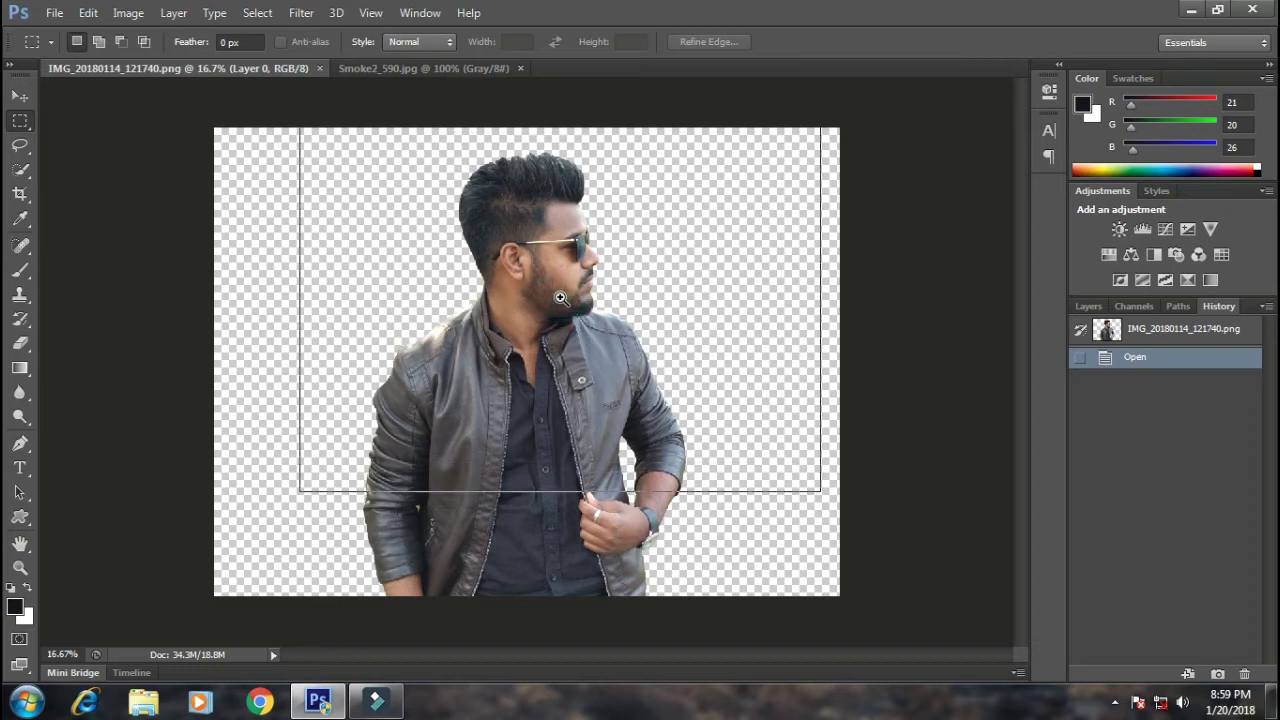
left_click_drag(561, 297, 563, 212)
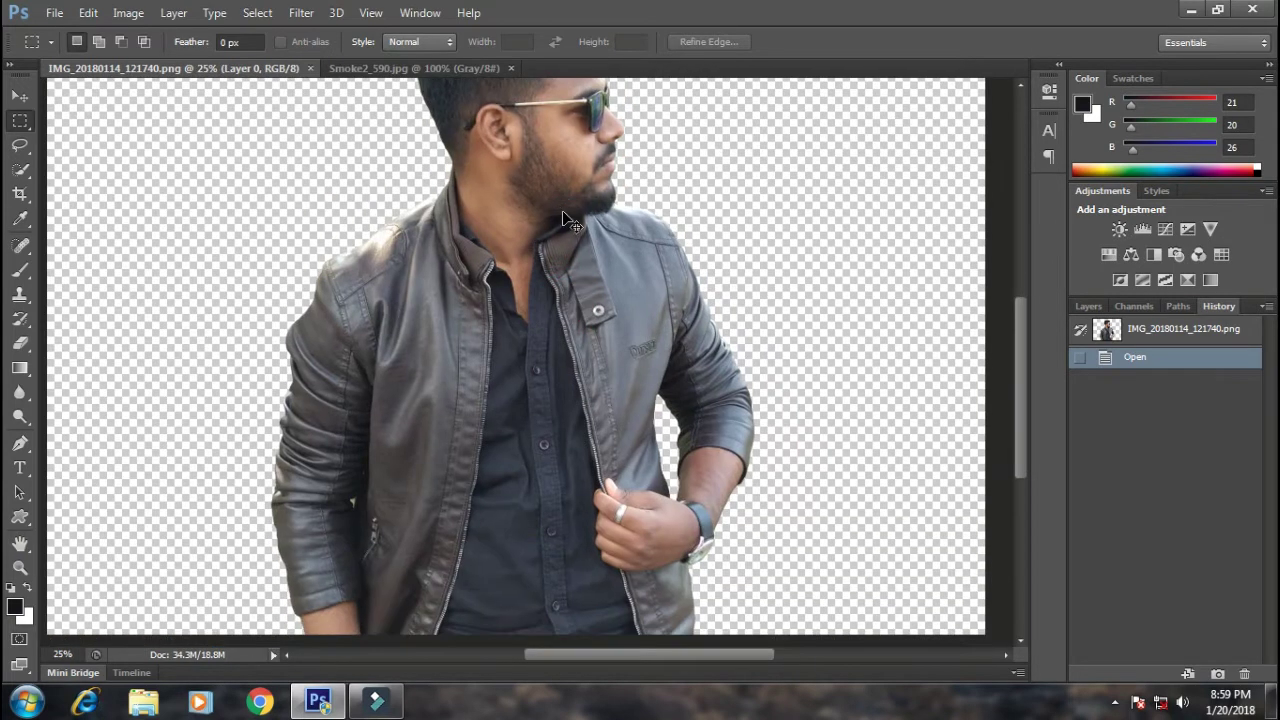
key("ctrl+minus")
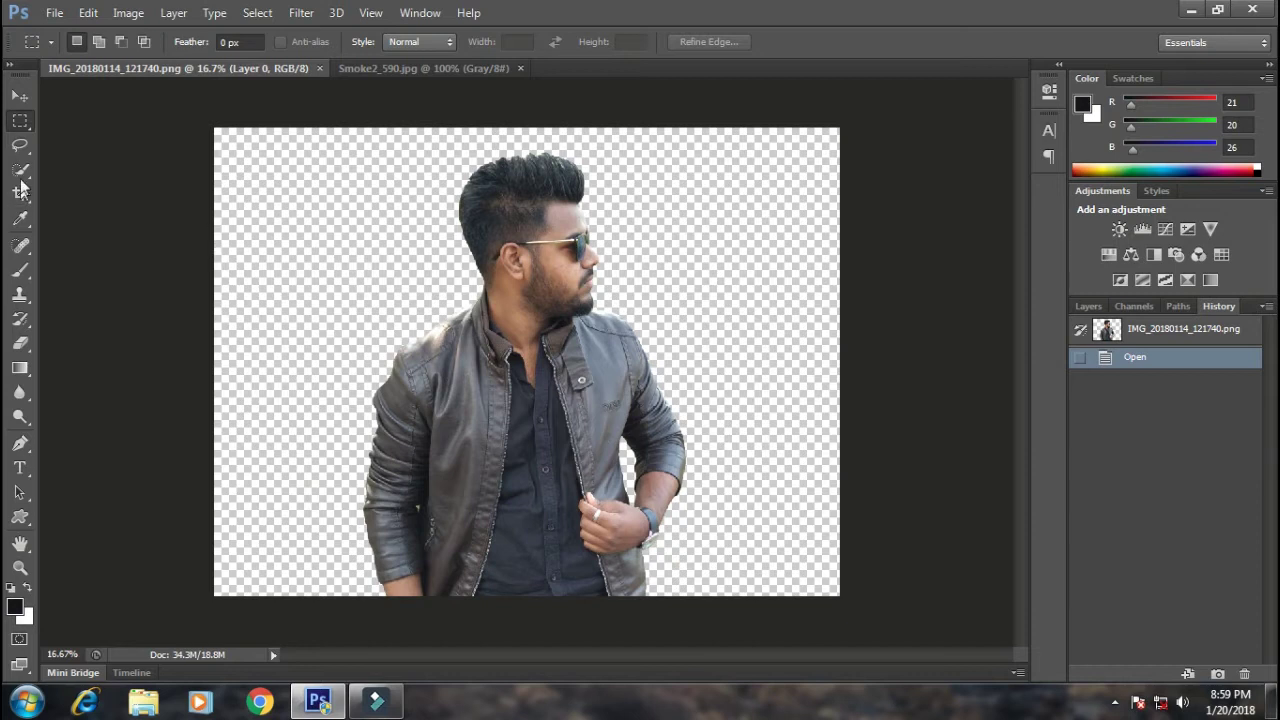
- Quick-select the man's leather jacket, including sleeve, shoulder and front
left_click(21, 172)
left_click(398, 467)
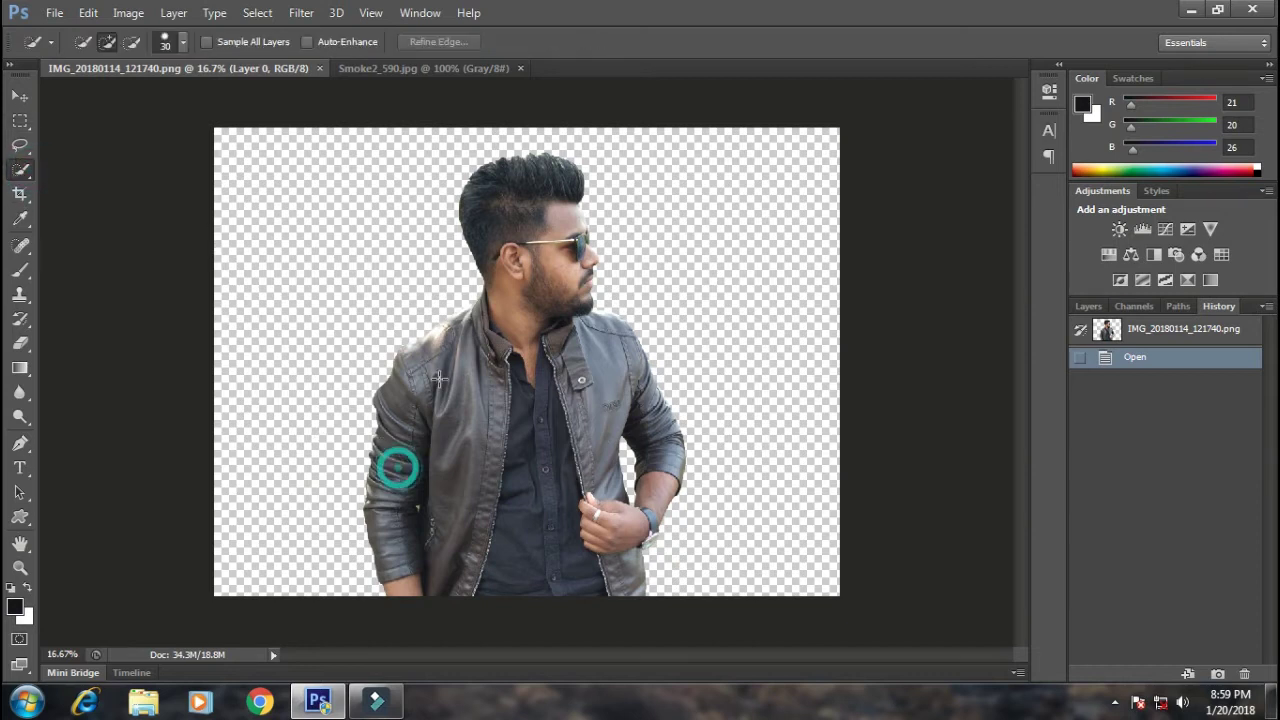
left_click(466, 464)
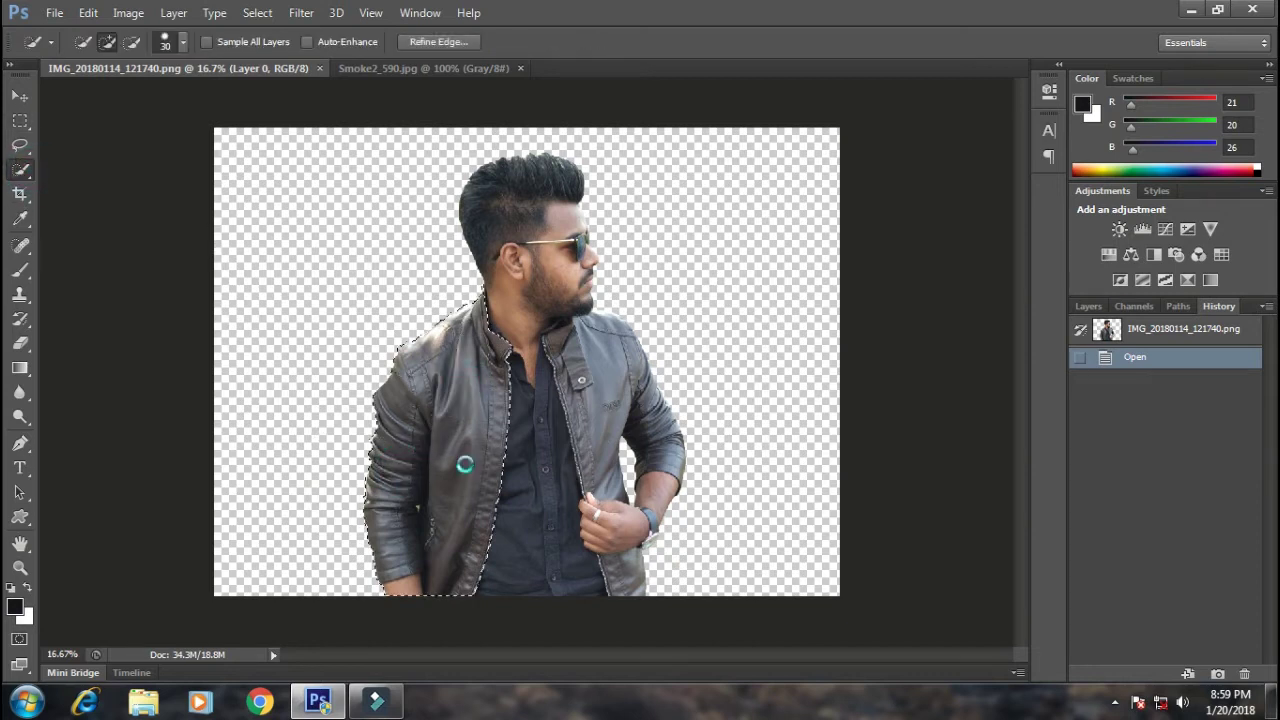
left_click(605, 322)
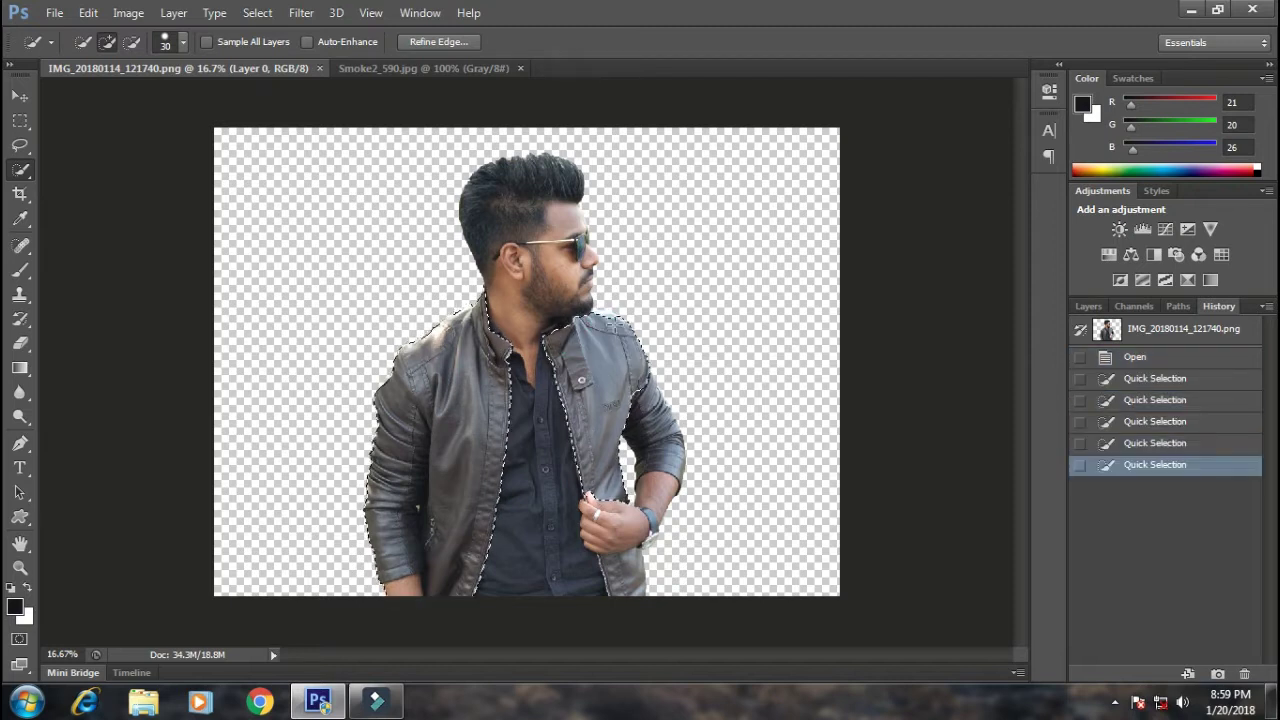
scroll(557, 323, "up", 2)
scroll(557, 323, "up", 2)
left_click(597, 291)
scroll(580, 400, "down", 5)
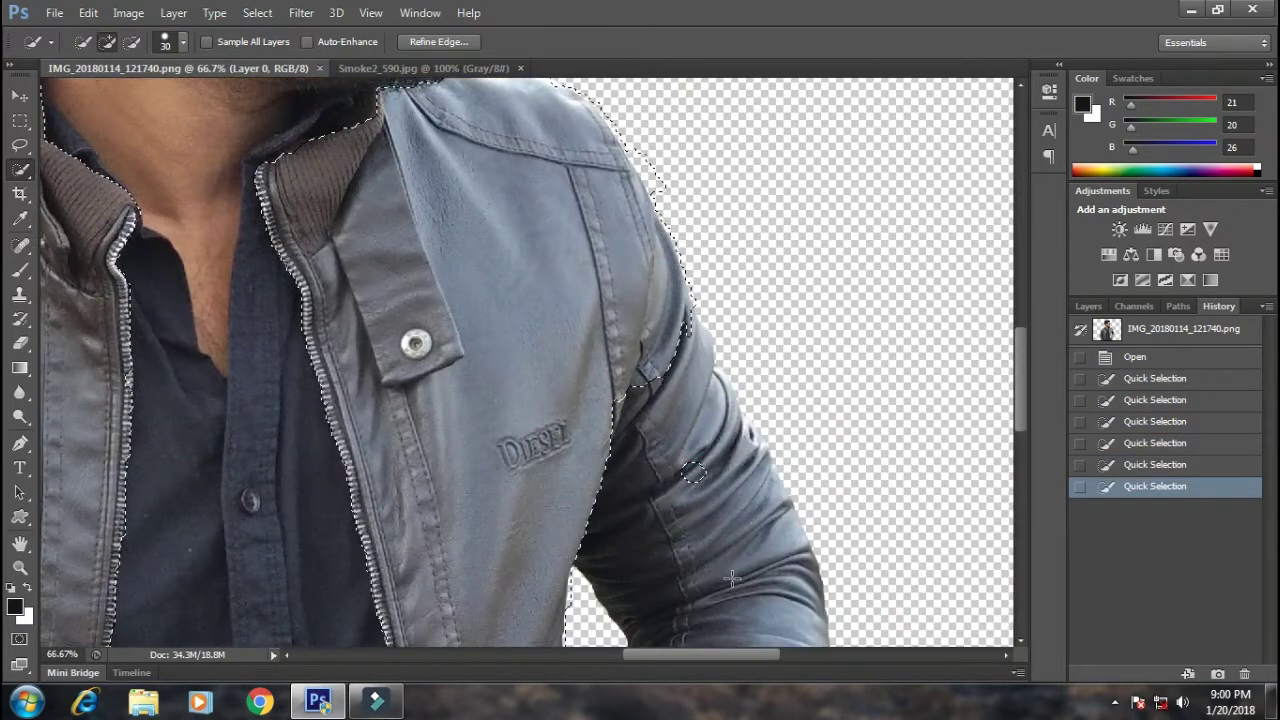
left_click(573, 411)
left_click(605, 411)
scroll(605, 411, "down", 5)
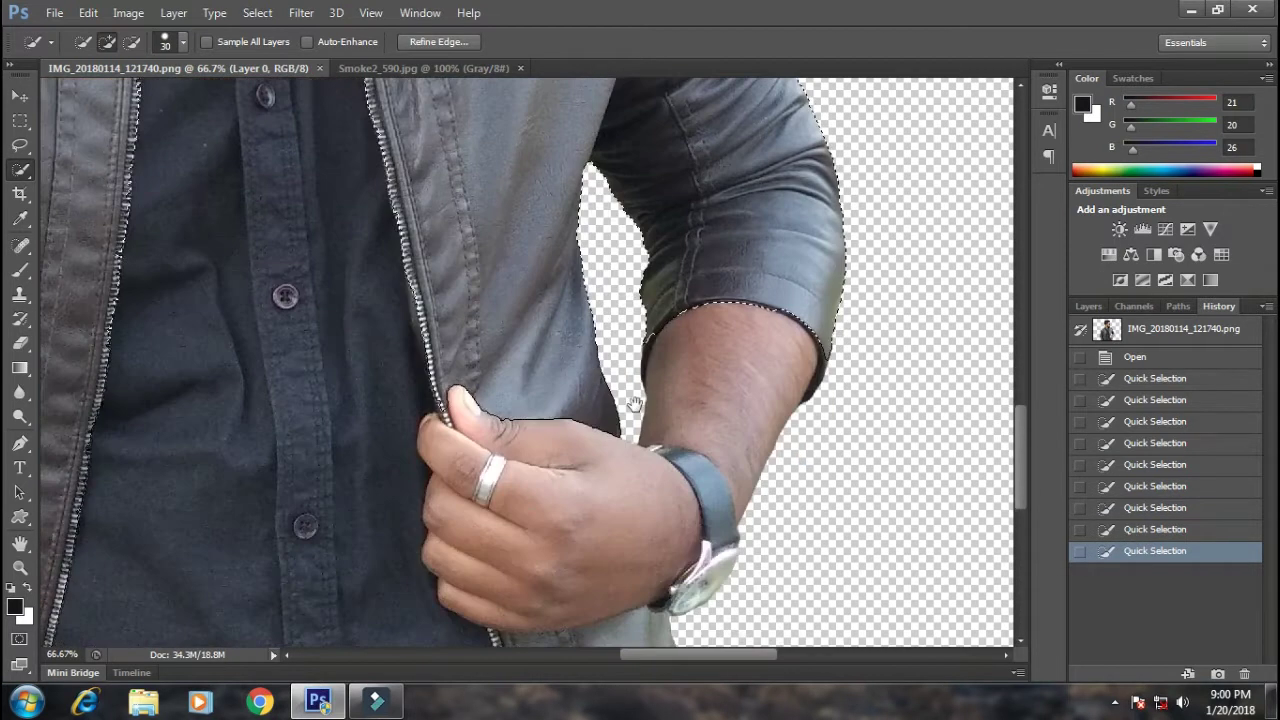
scroll(640, 537, "down", 2)
- Subtract the hand, watch and fingers, then lower a Curves point to input 132, output 91
left_click(517, 327)
left_click(652, 320)
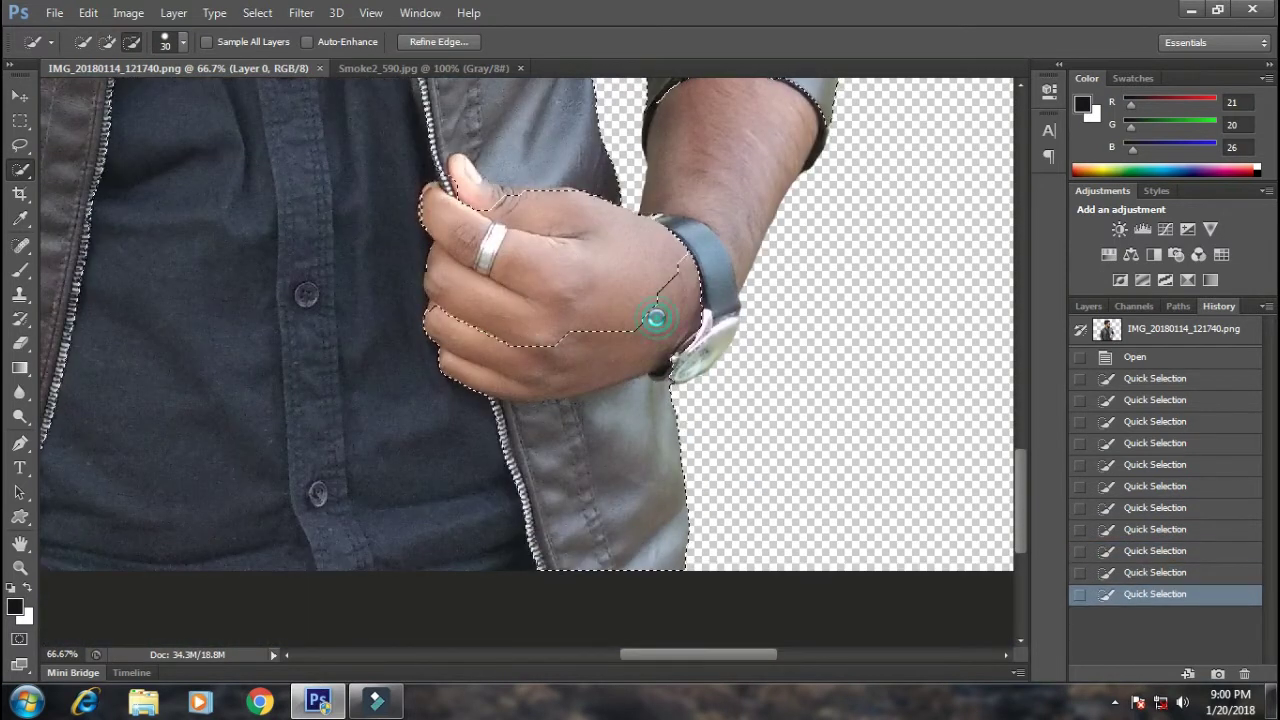
left_click(660, 300)
left_click_drag(561, 275, 805, 276)
left_click(686, 420)
left_click(705, 390, "alt")
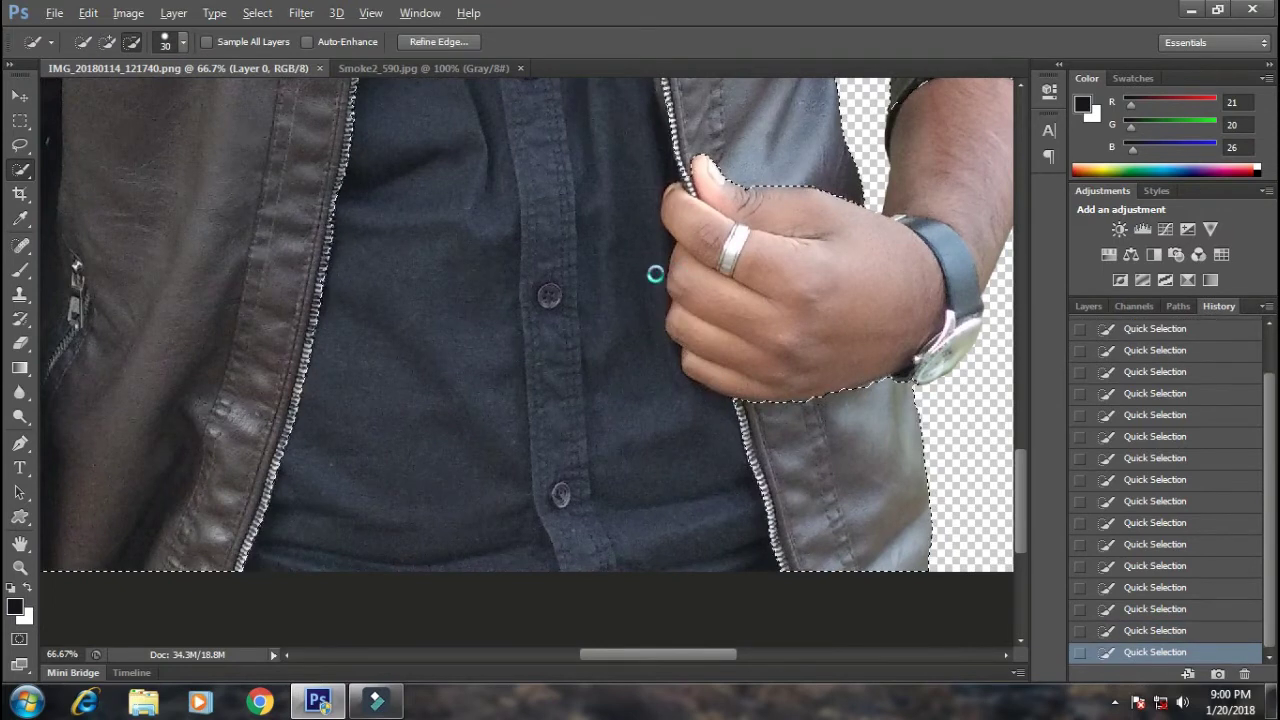
scroll(543, 249, "left", 5)
scroll(369, 430, "down", 2)
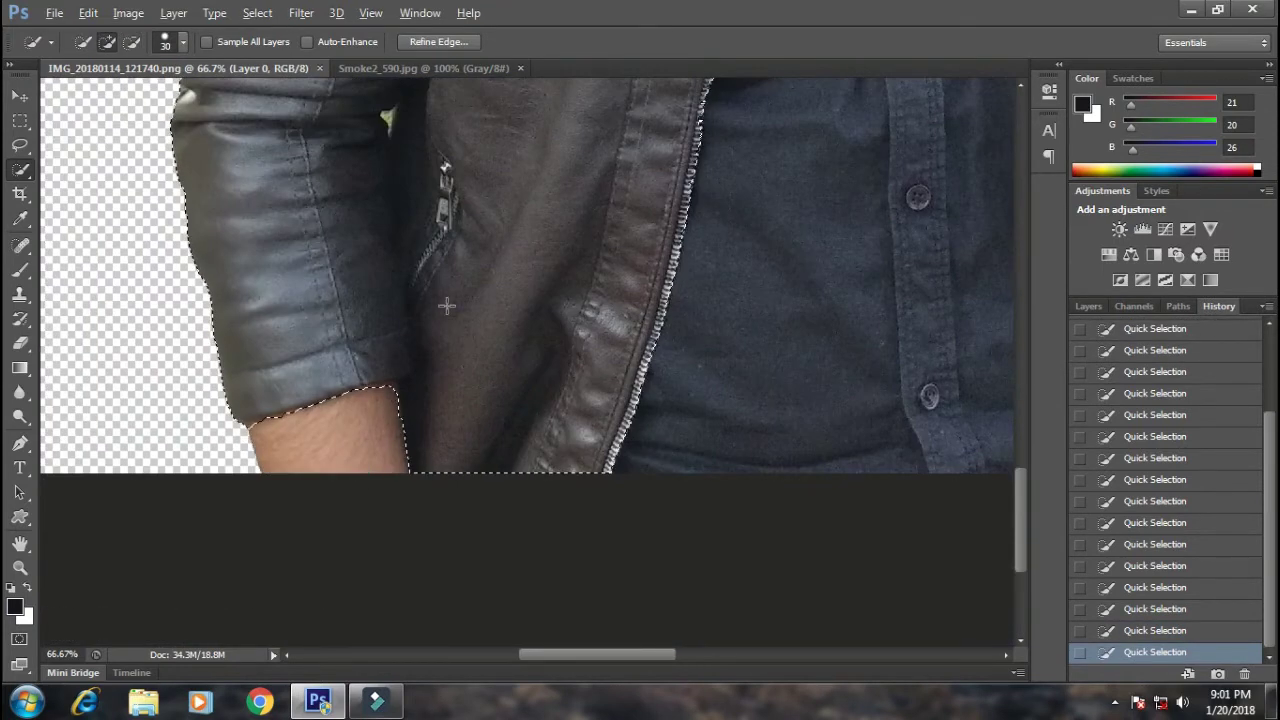
scroll(449, 300, "down", 2, "alt")
scroll(449, 313, "down", 2, "alt")
key("ctrl+m")
left_click_drag(1043, 339, 1048, 357)
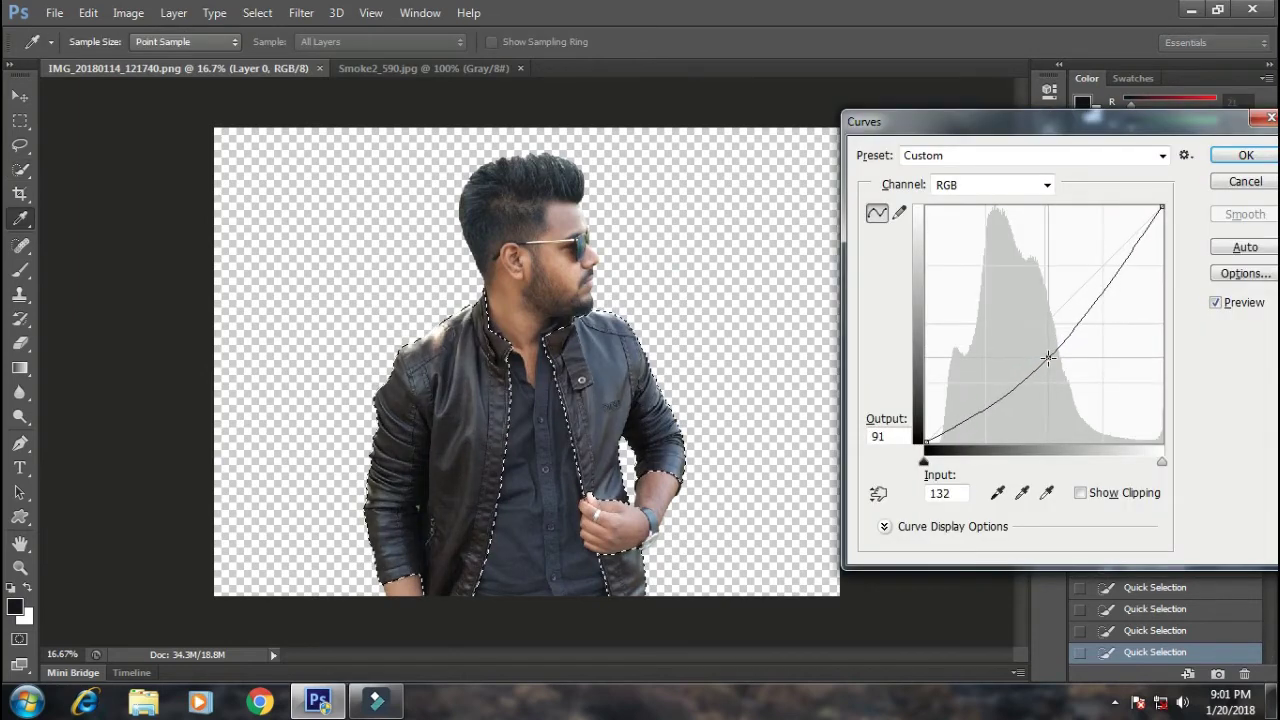
- Apply the darker curve, then tint the jacket teal with Hue -16, Saturation +43
key("Return")
key("ctrl+u")
left_click_drag(942, 564, 890, 564)
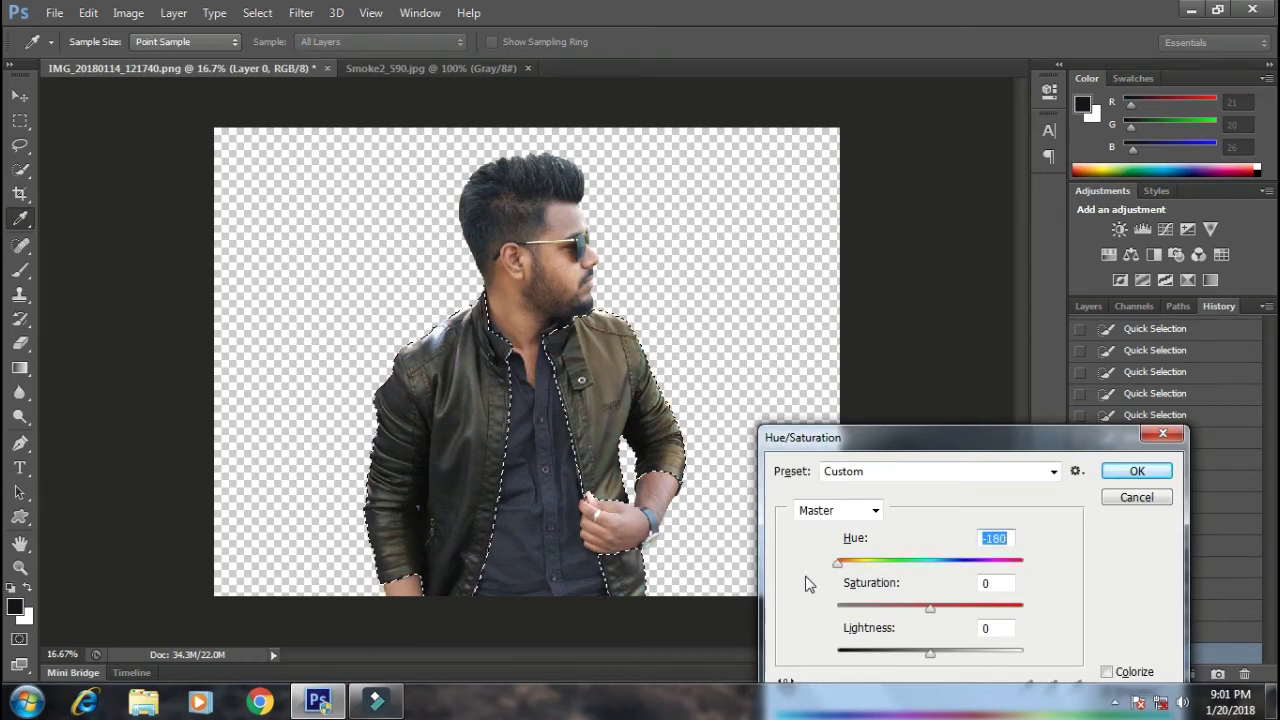
left_click_drag(930, 607, 966, 608)
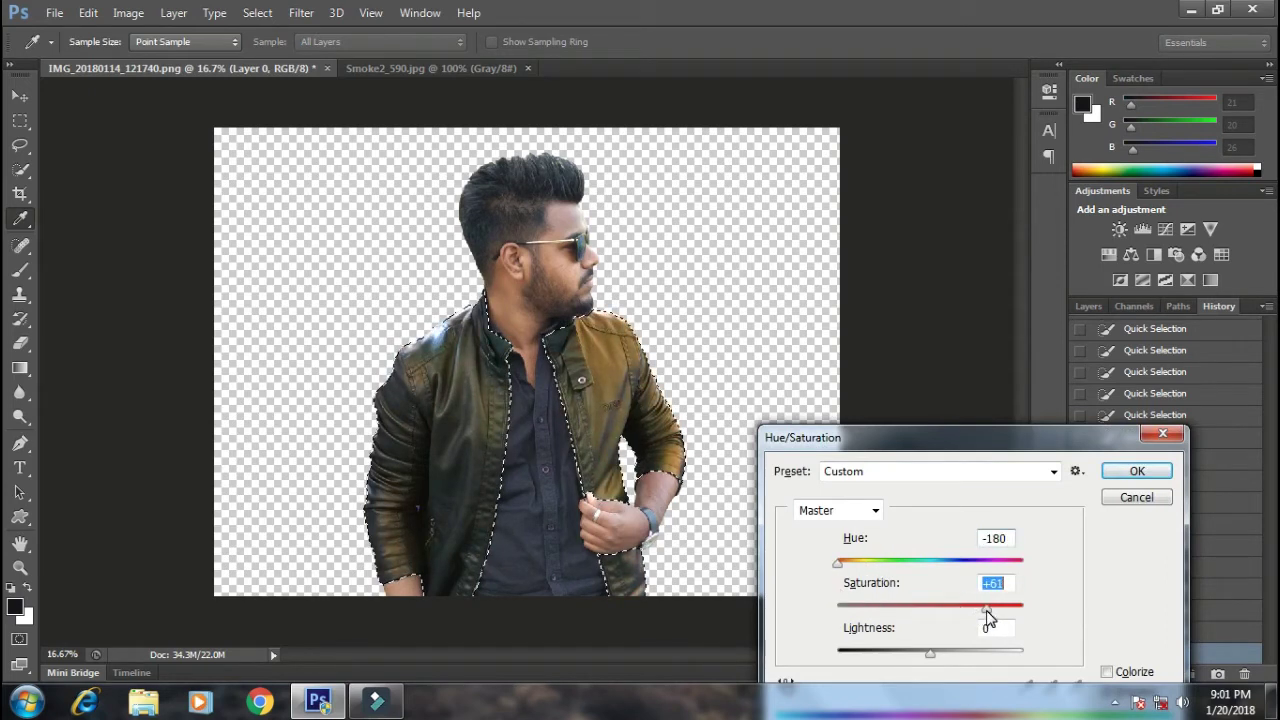
mouse_move(838, 563)
left_mouse_down()
mouse_move(950, 568)
mouse_move(914, 563)
left_mouse_up()
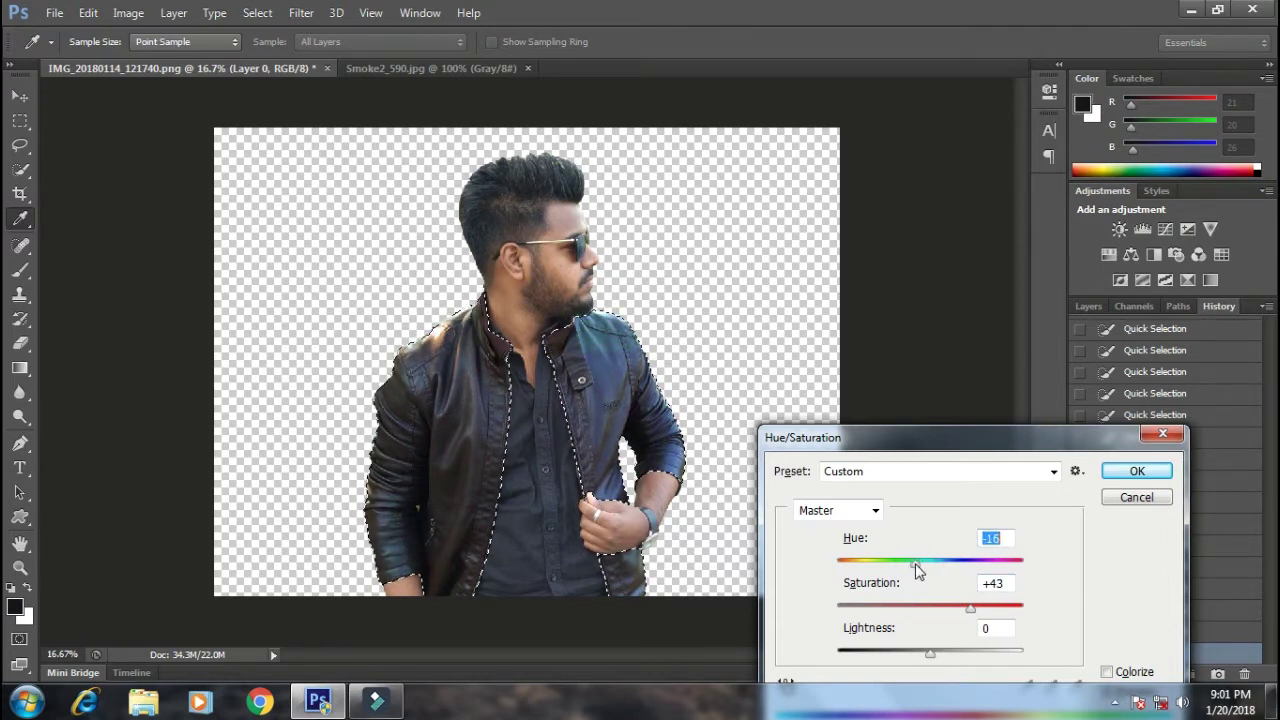
left_click(1140, 472)
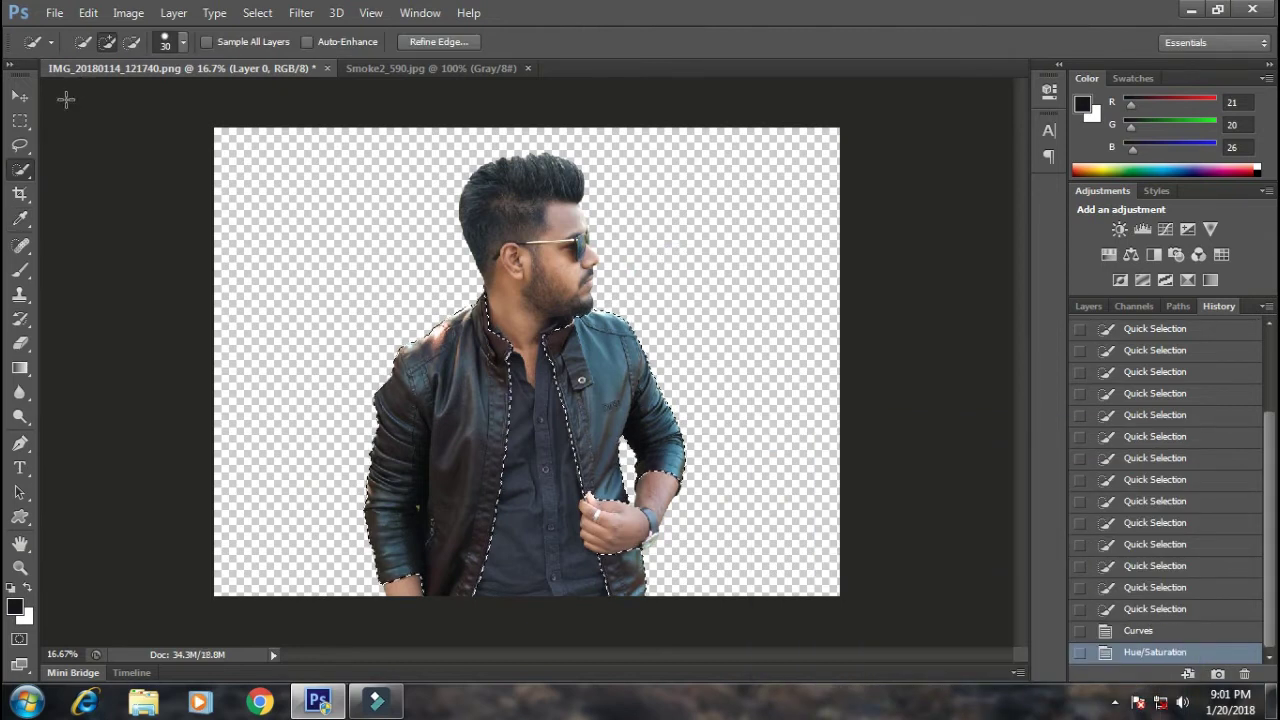
- Deselect the jacket and zoom out to see the whole photo
key("m")
key("ctrl+d")
key("ctrl+minus")
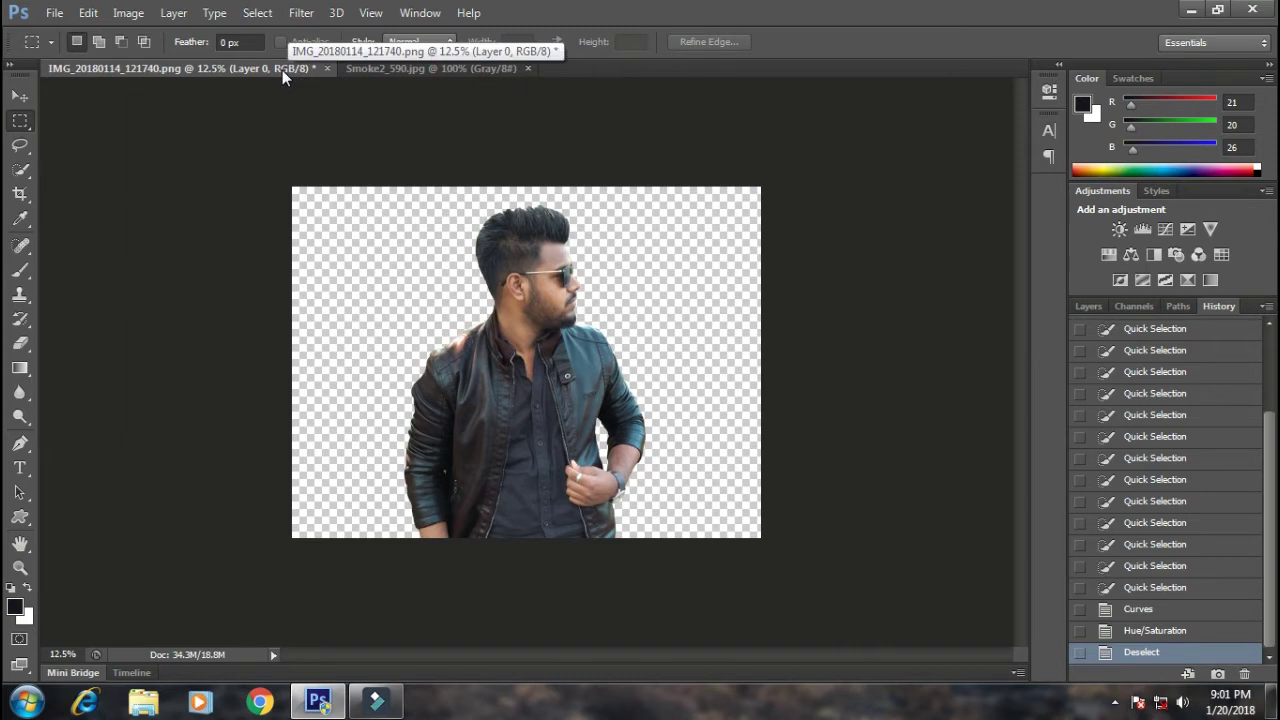
- Copy the Smoke2_590 image into the man photo as a new layer and close the smoke document
mouse_move(396, 69)
left_mouse_down()
mouse_move(422, 190)
mouse_move(677, 121)
left_mouse_up()
left_click(18, 100)
left_click_drag(720, 203, 415, 337)
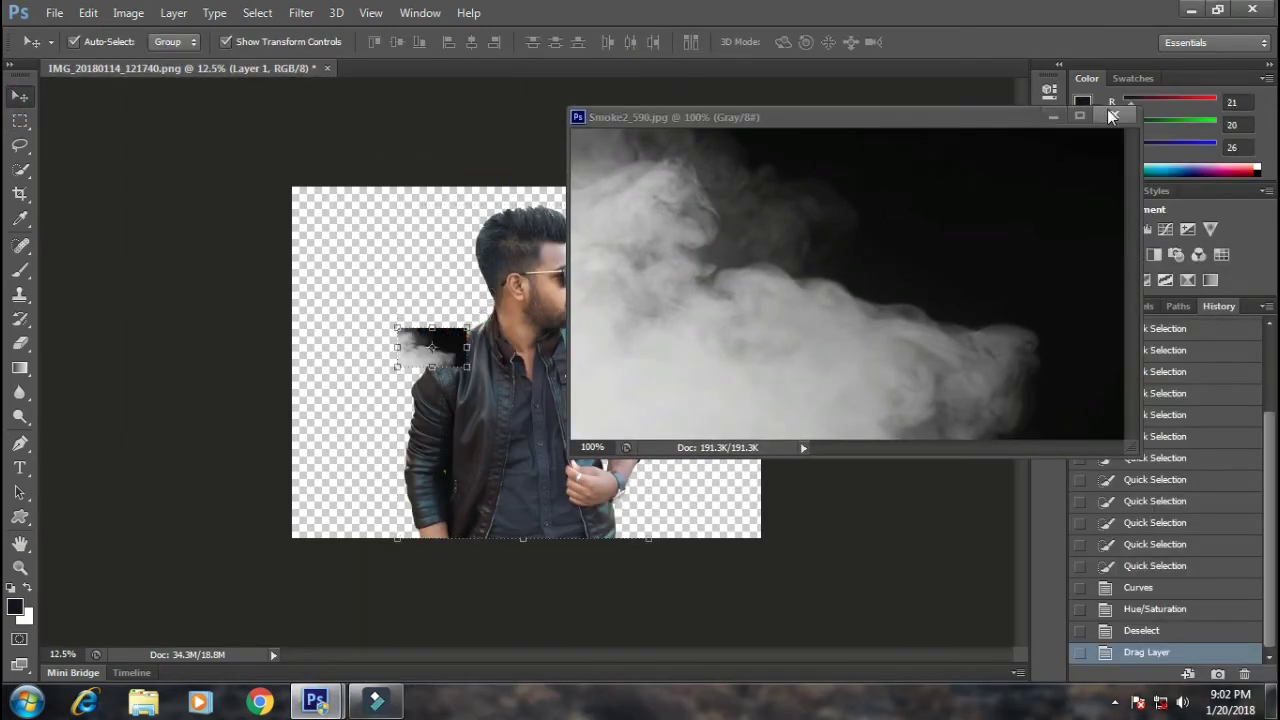
left_click(1110, 116)
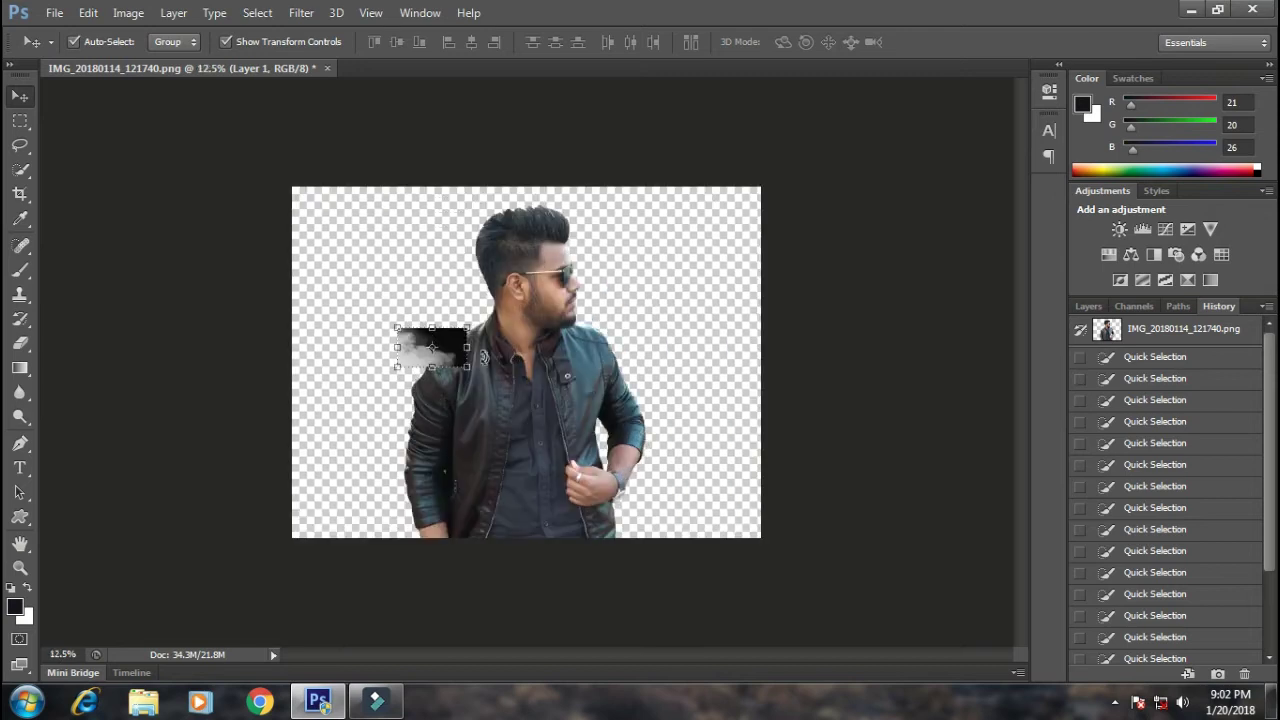
- Move the smoke Layer 1 below the man and scale it up to fill the background
left_click(1097, 308)
left_click_drag(1122, 412, 1122, 455)
mouse_move(450, 345)
left_mouse_down()
mouse_move(323, 189)
mouse_move(1008, 575)
left_mouse_up()
key("ctrl+t")
left_click_drag(641, 185, 647, 174)
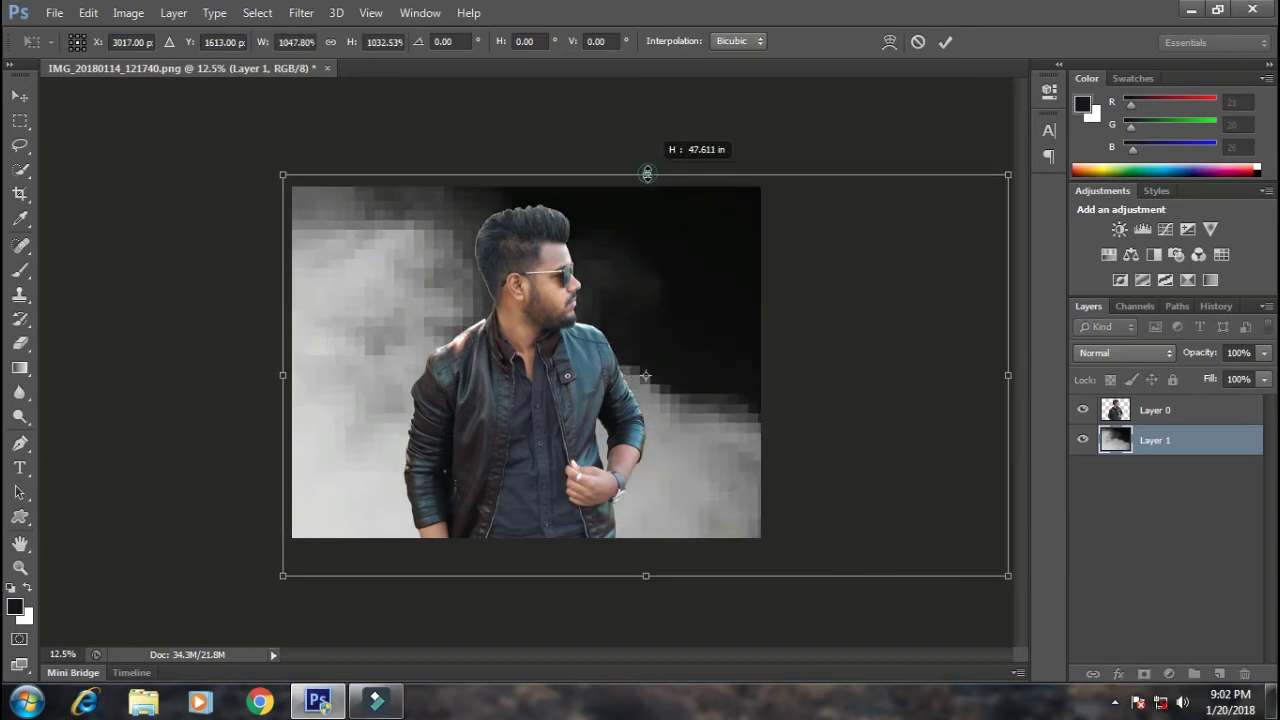
left_click_drag(617, 237, 669, 240)
key("Return")
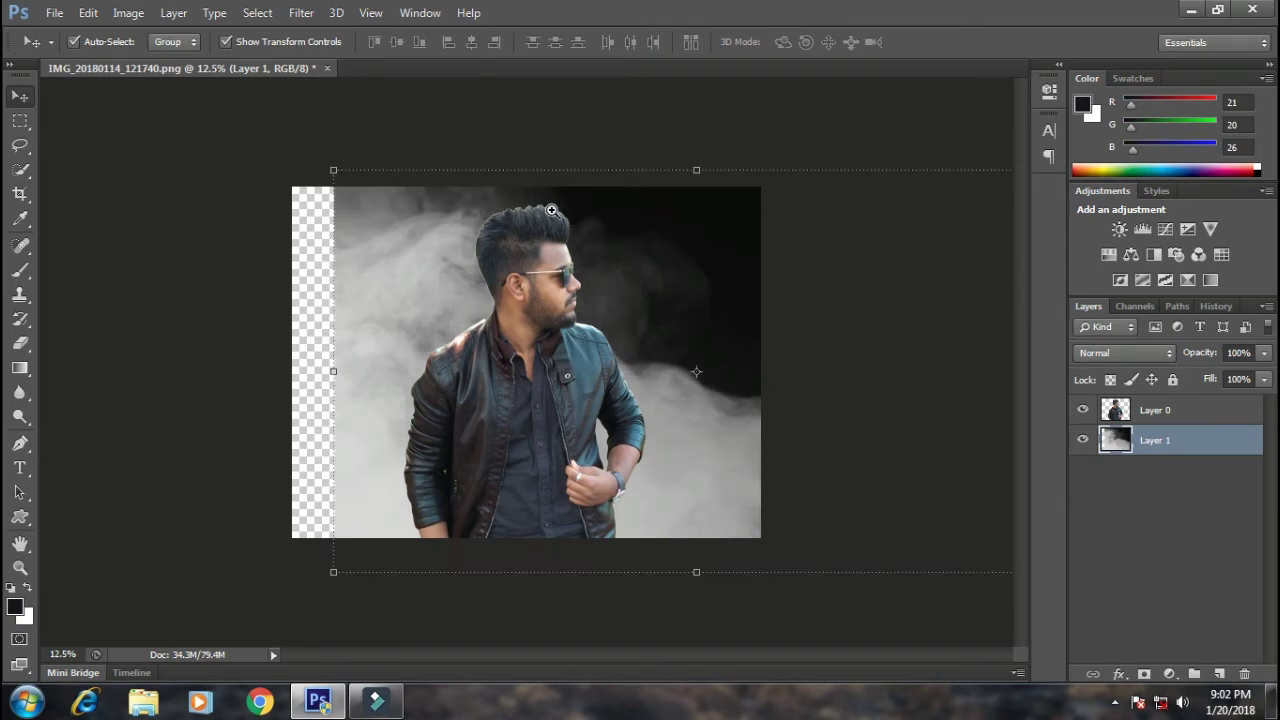
scroll(500, 267, "up", 4)
- Erase the white fringe along the jacket shoulder with a 16 px eraser
scroll(374, 319, "up", 2)
key("alt+bracketright")
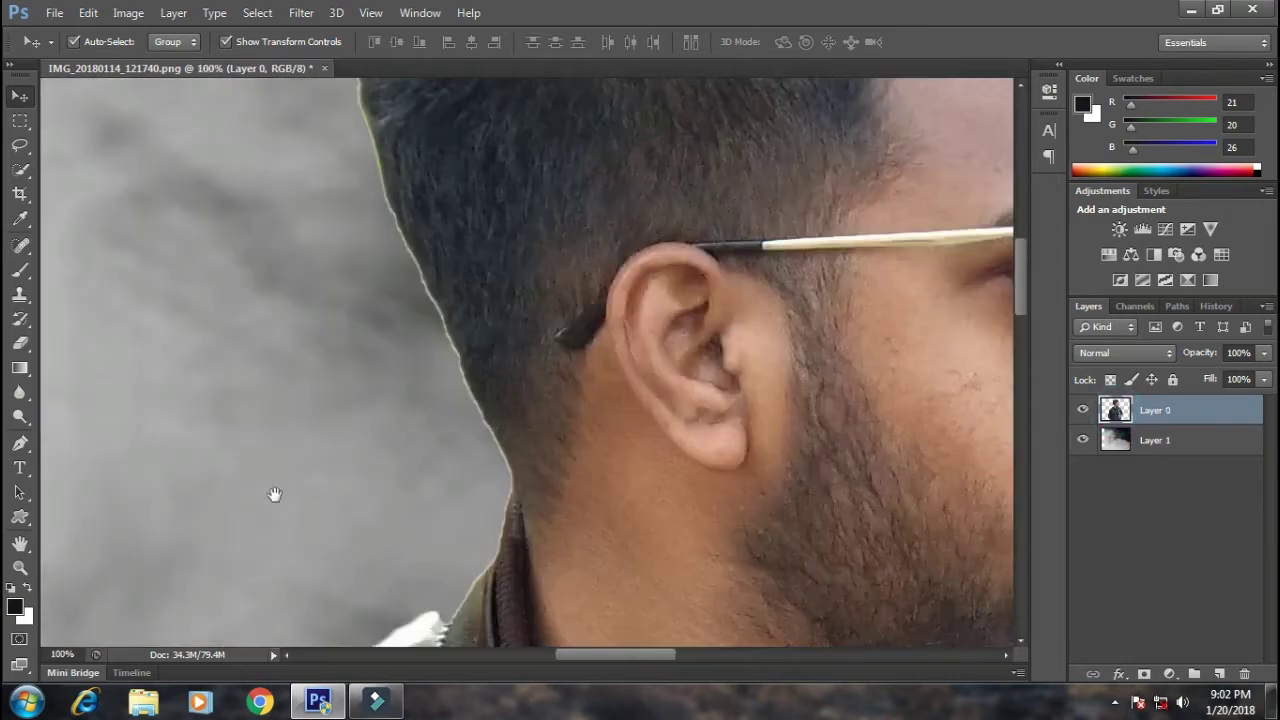
left_click(22, 343)
left_click(130, 334)
right_click(292, 352)
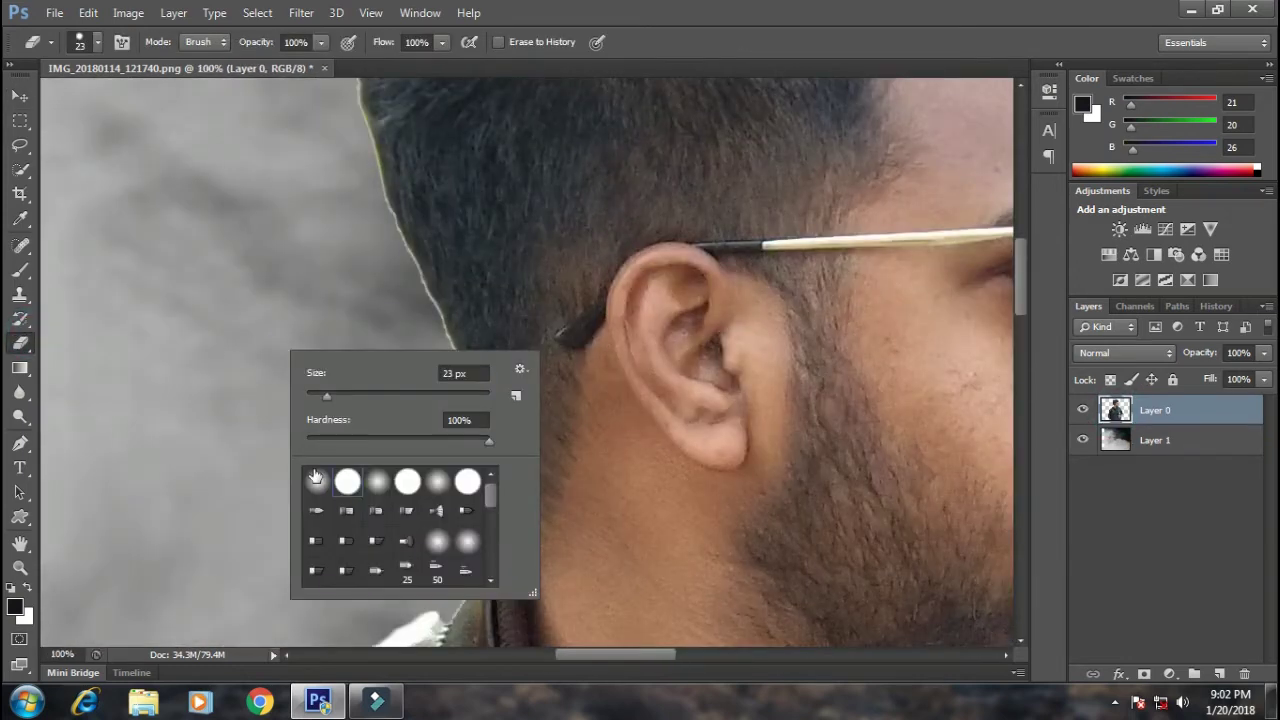
key("Return")
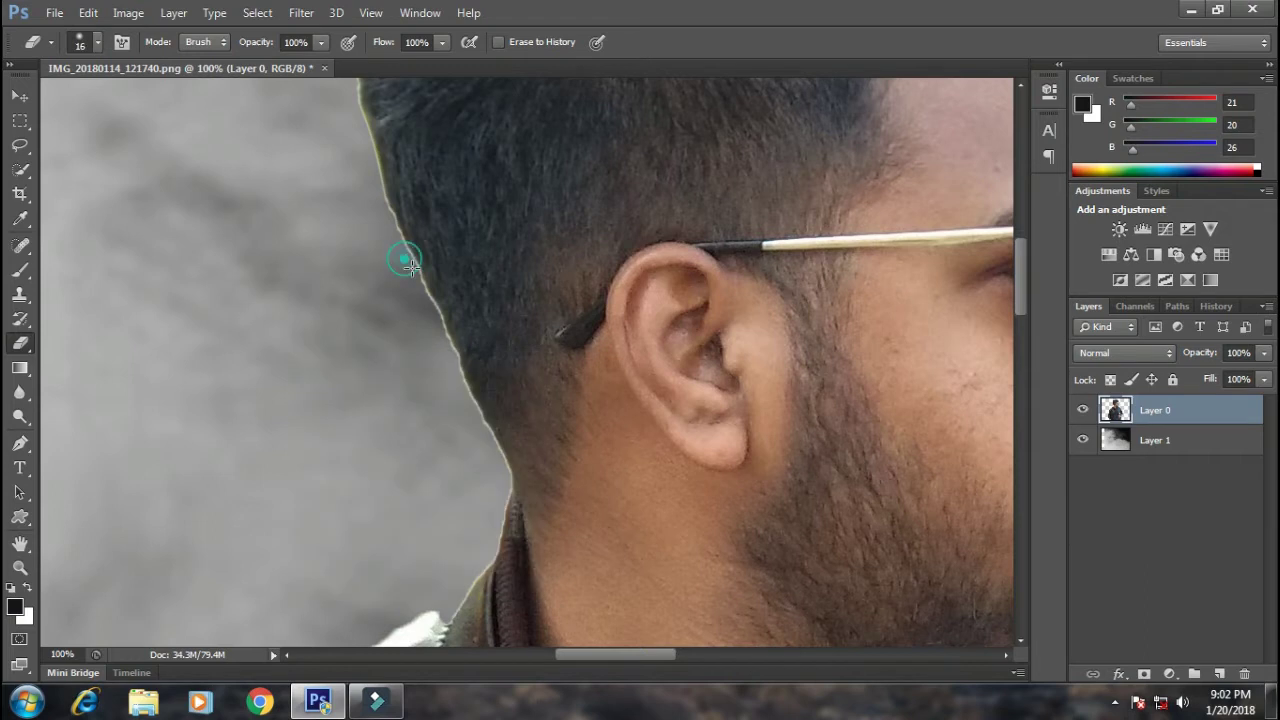
scroll(471, 396, "down", 3)
left_click_drag(480, 457, 398, 490)
left_click(456, 476)
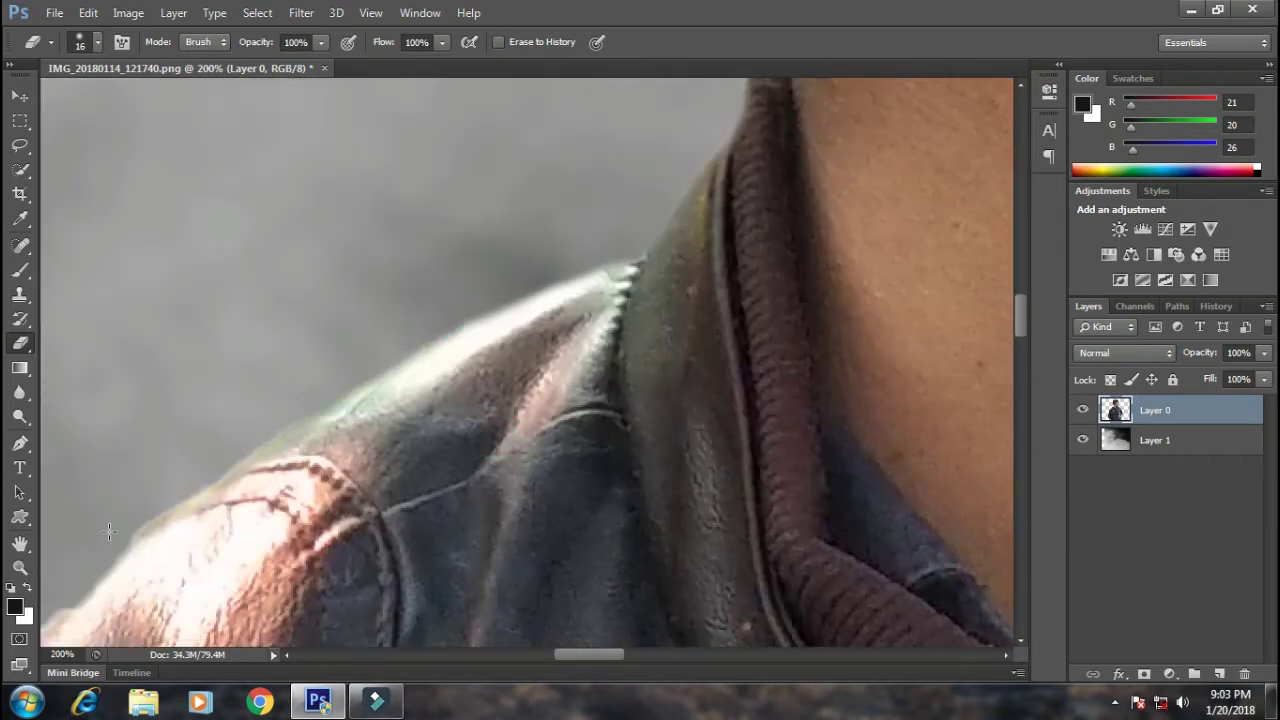
left_click_drag(520, 95, 668, 75)
key("ctrl+0")
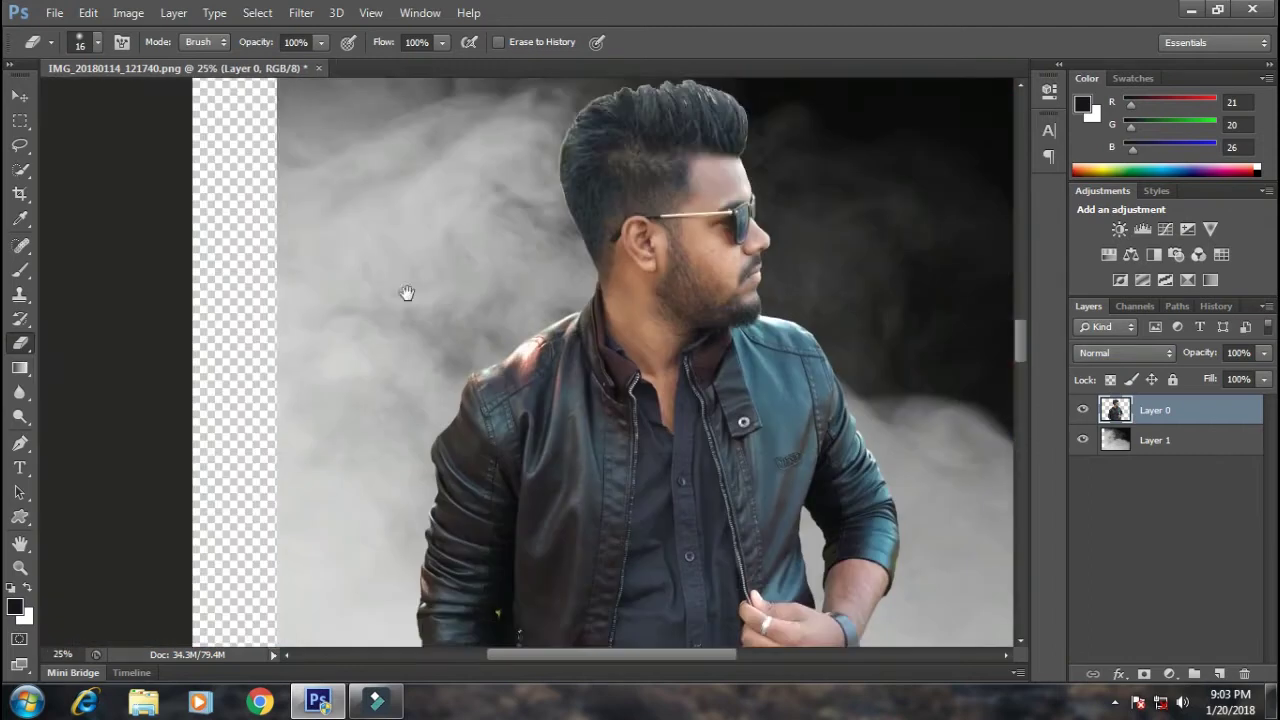
scroll(406, 294, "up", 3)
scroll(508, 171, "up", 2)
- Erase the yellowish fringe along the hair edge up to the top of the head
left_click(440, 257)
left_click_drag(500, 300, 556, 450)
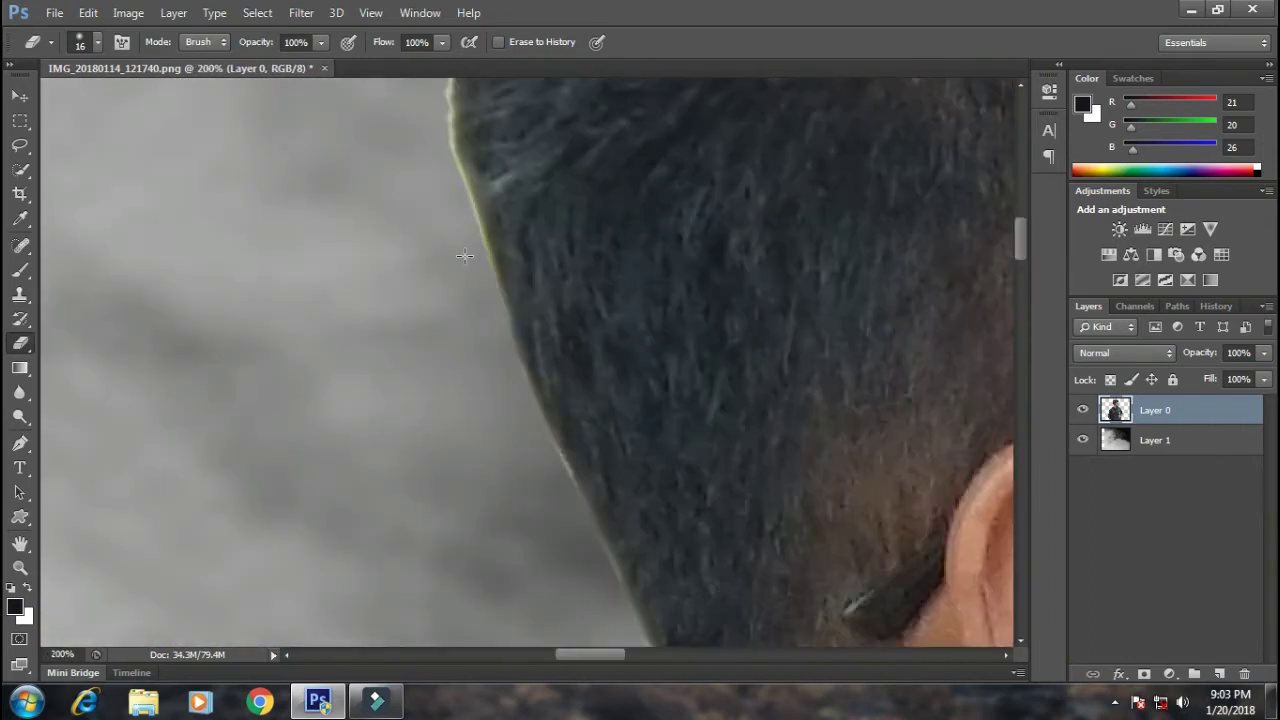
left_click_drag(556, 530, 486, 300)
left_click_drag(408, 132, 493, 363)
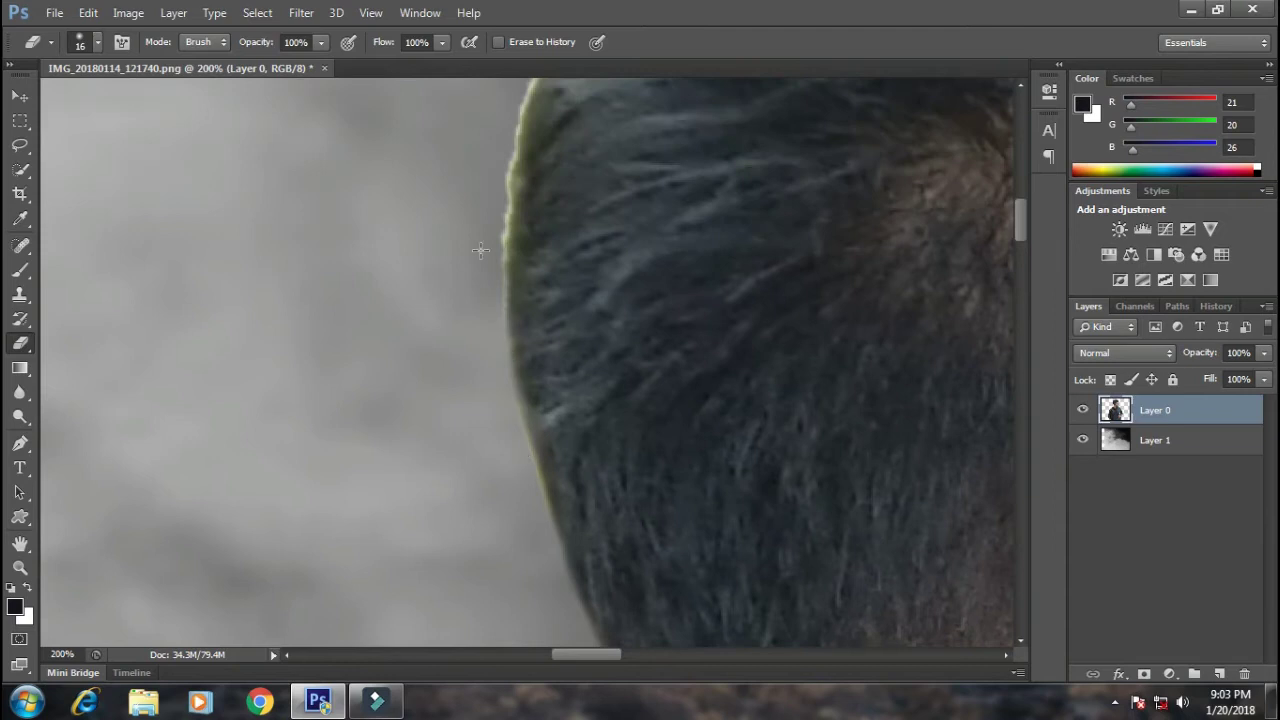
left_click_drag(512, 112, 506, 292)
mouse_move(530, 150)
left_mouse_down()
mouse_move(455, 405)
mouse_move(580, 115)
mouse_move(523, 345)
left_mouse_up()
mouse_move(450, 260)
left_mouse_down()
mouse_move(371, 336)
mouse_move(592, 166)
left_mouse_up()
left_click_drag(670, 130, 357, 251)
mouse_move(535, 174)
left_mouse_down()
mouse_move(694, 149)
mouse_move(480, 194)
mouse_move(640, 149)
mouse_move(766, 143)
mouse_move(537, 171)
mouse_move(971, 329)
mouse_move(805, 350)
mouse_move(866, 397)
left_mouse_up()
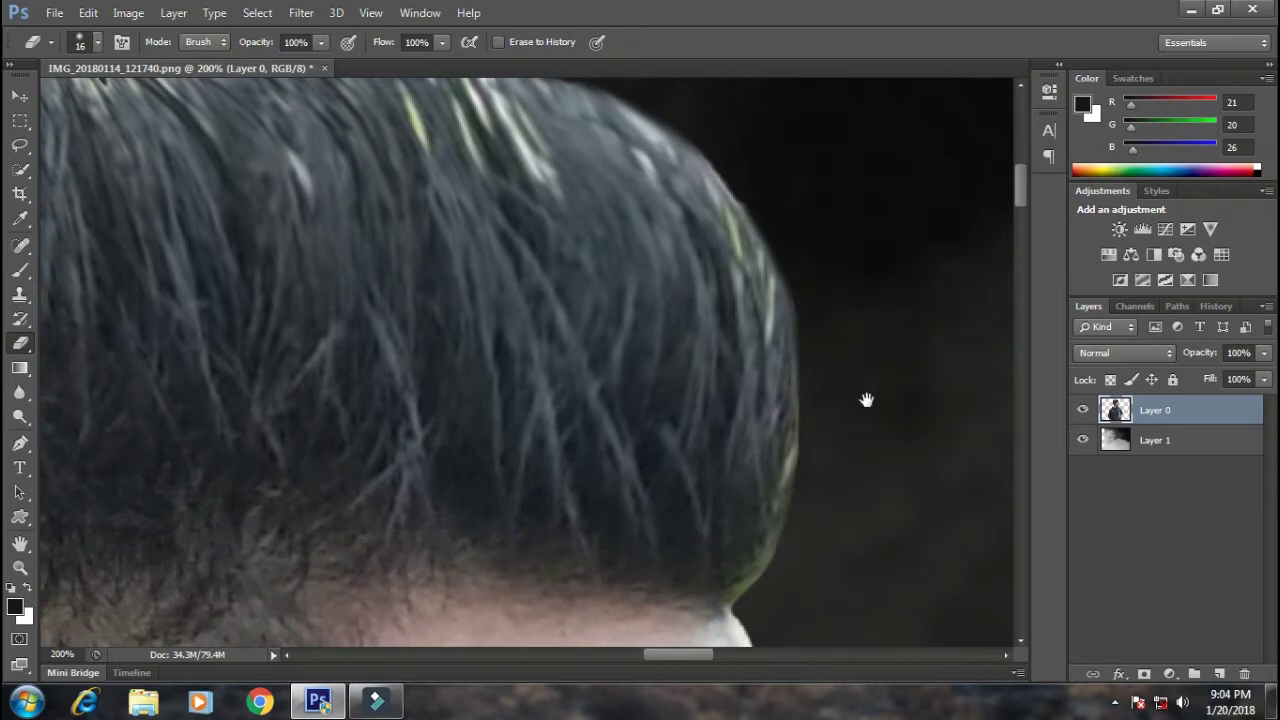
- Shrink the eraser to 10 px and clean the light fringe along the nose
scroll(866, 397, "down", 3)
scroll(817, 343, "down", 3)
scroll(771, 191, "down", 3)
scroll(793, 220, "up", 1)
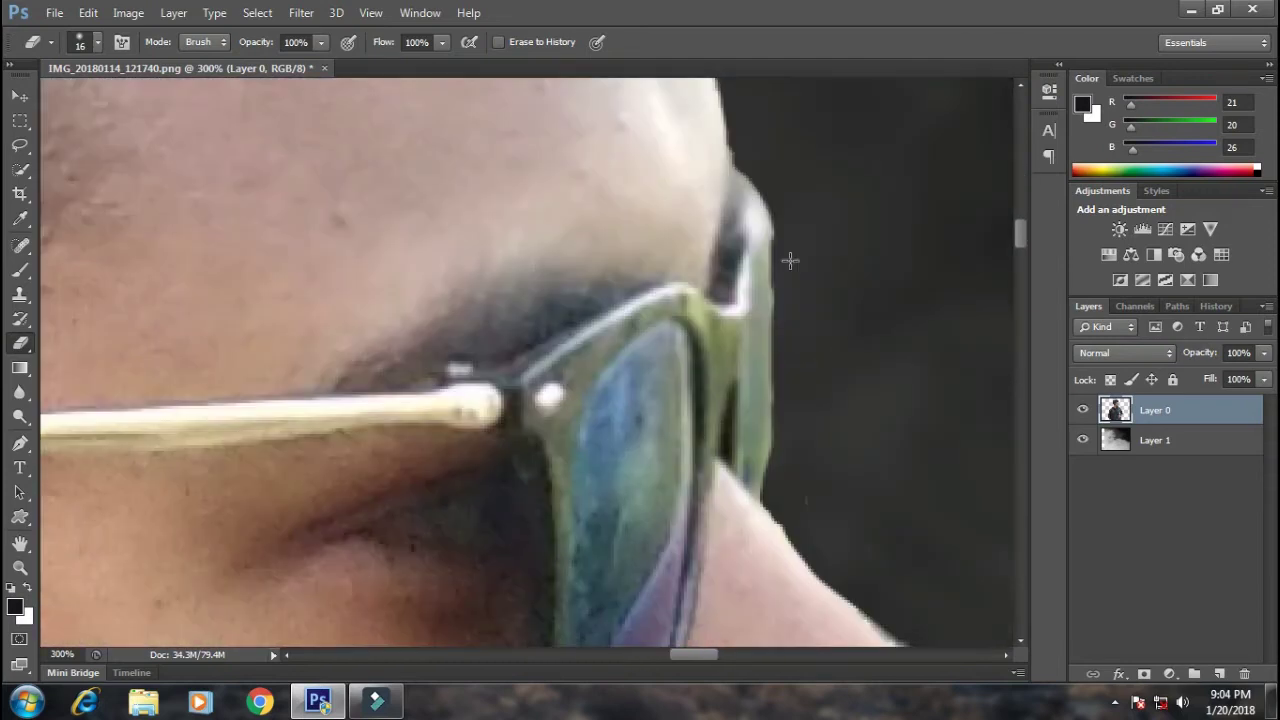
scroll(786, 417, "down", 2)
left_click_drag(811, 380, 764, 208)
right_click(757, 246)
type("10")
key("Return")
left_click_drag(696, 207, 818, 367)
- Erase the remaining fringe along the lip edge
scroll(818, 349, "down", 2)
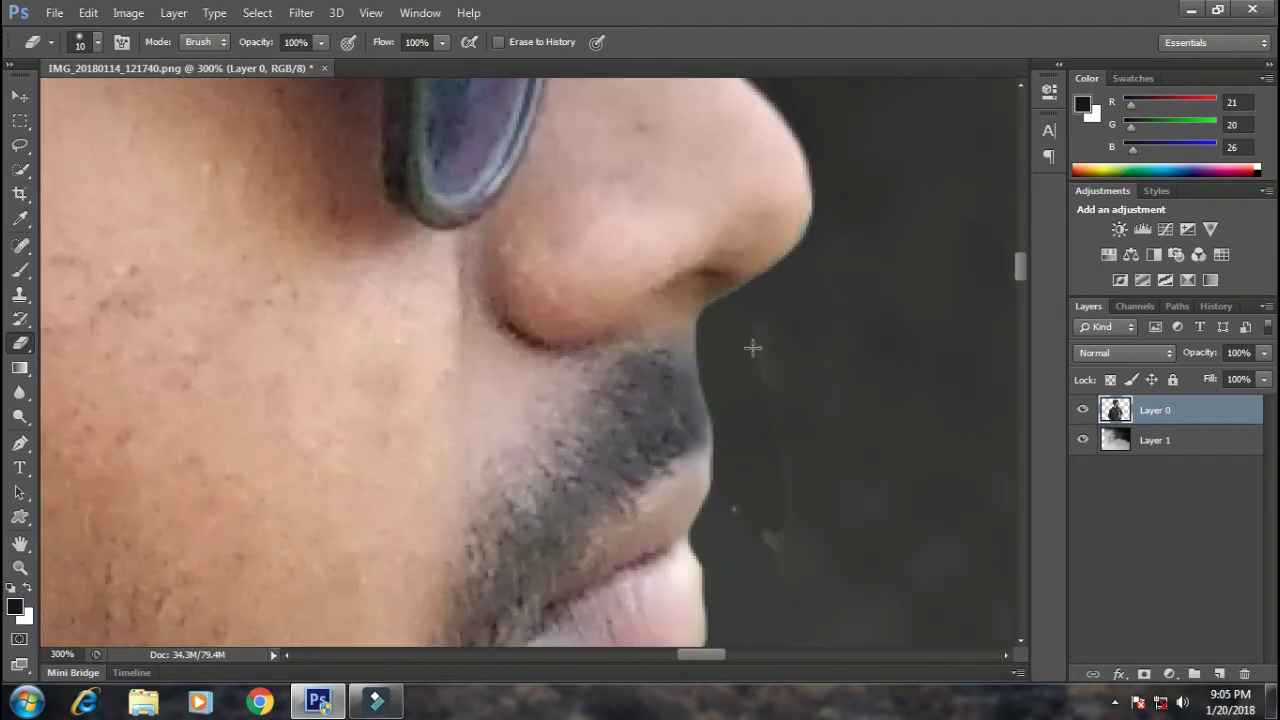
scroll(752, 448, "down", 2)
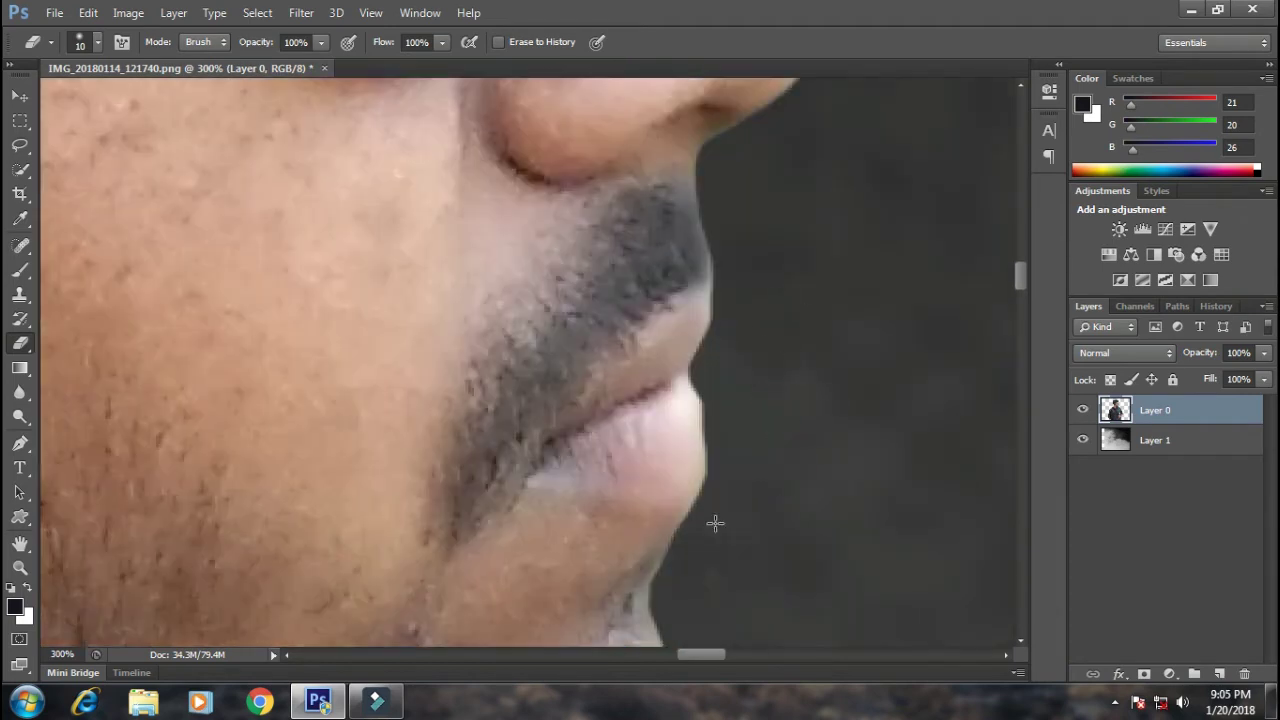
left_click(1214, 306)
left_click_drag(697, 495, 697, 385)
left_click(695, 380)
scroll(690, 460, "down", 2)
scroll(709, 531, "down", 2)
- Fit the image on screen and add a white layer mask to Layer 0
key("ctrl+0")
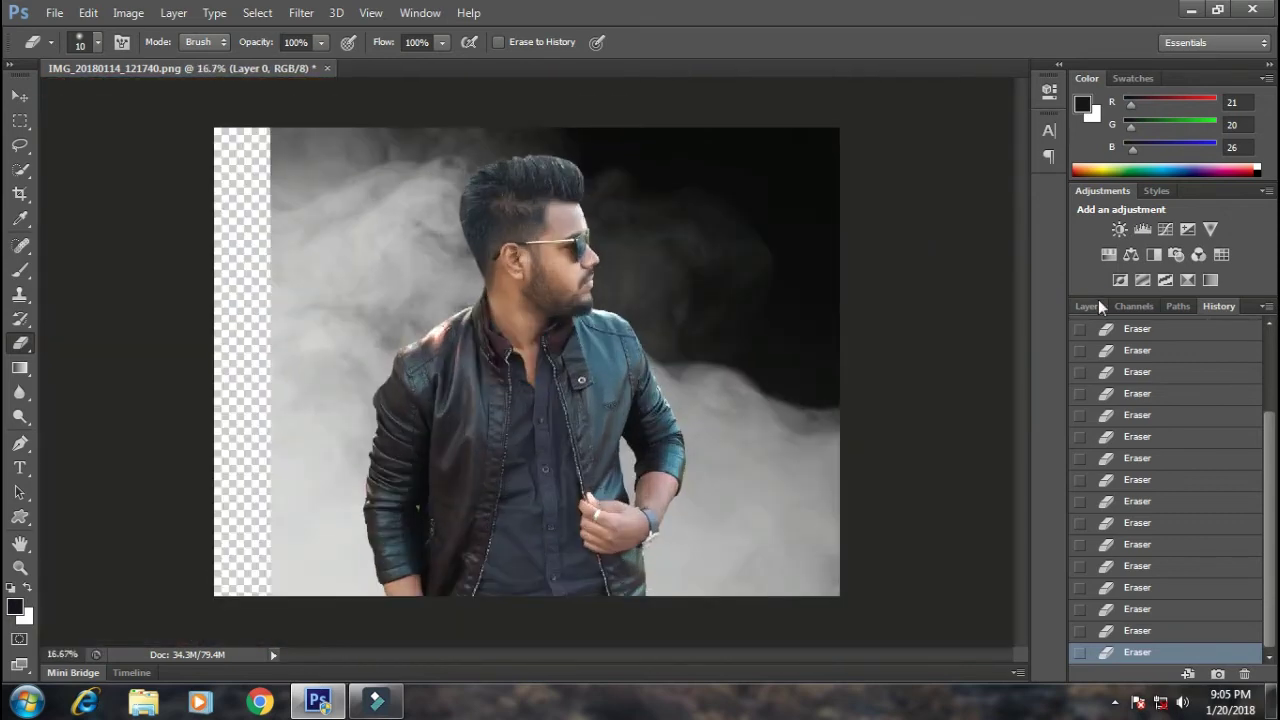
left_click(1090, 306)
left_click(1142, 674)
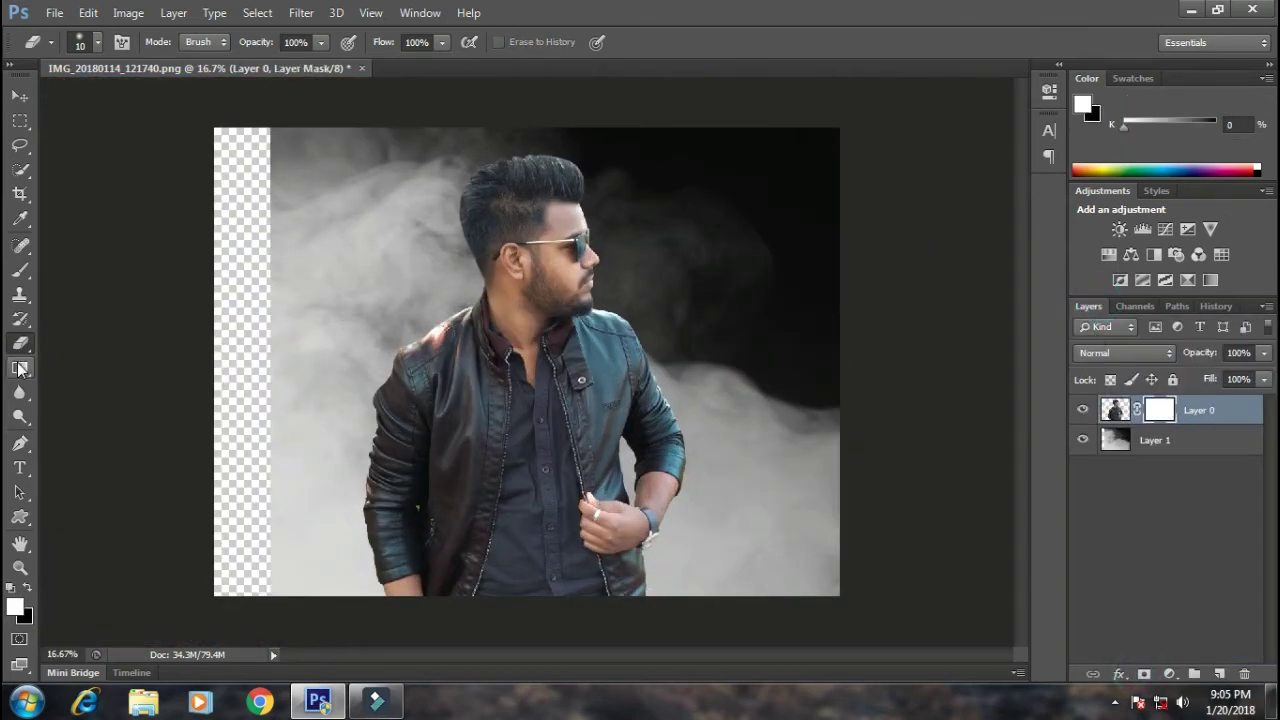
- Drag gradients on Layer 0's mask from the left smoke across the jacket and shoulder
left_click(20, 368)
left_click_drag(341, 454, 355, 470)
left_click_drag(360, 420, 430, 395)
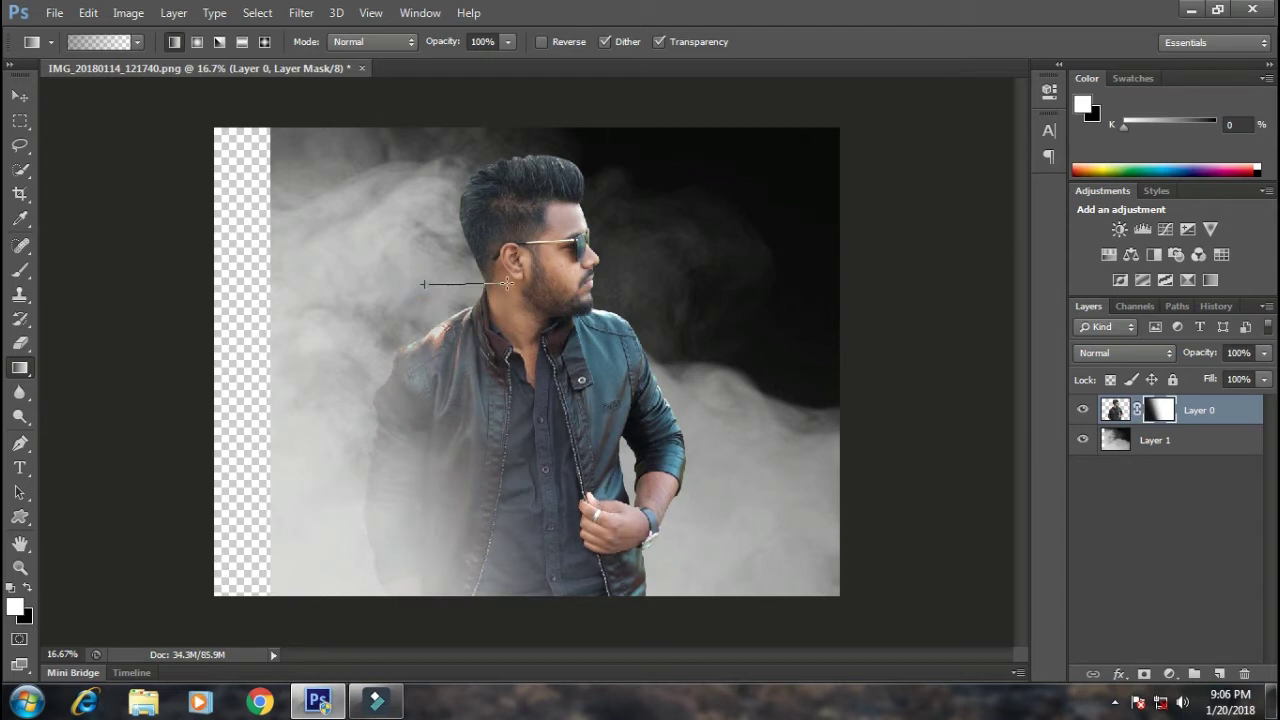
left_click_drag(507, 284, 508, 298)
key("ctrl+z")
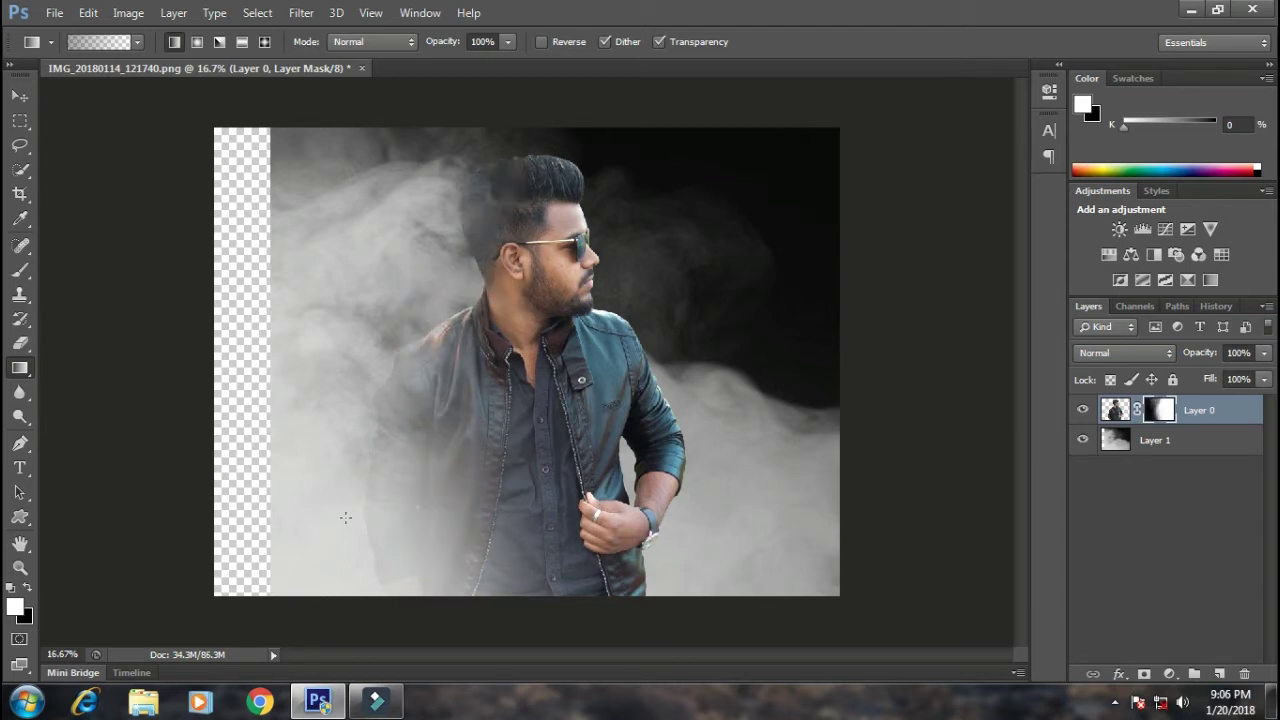
left_click_drag(336, 434, 599, 405)
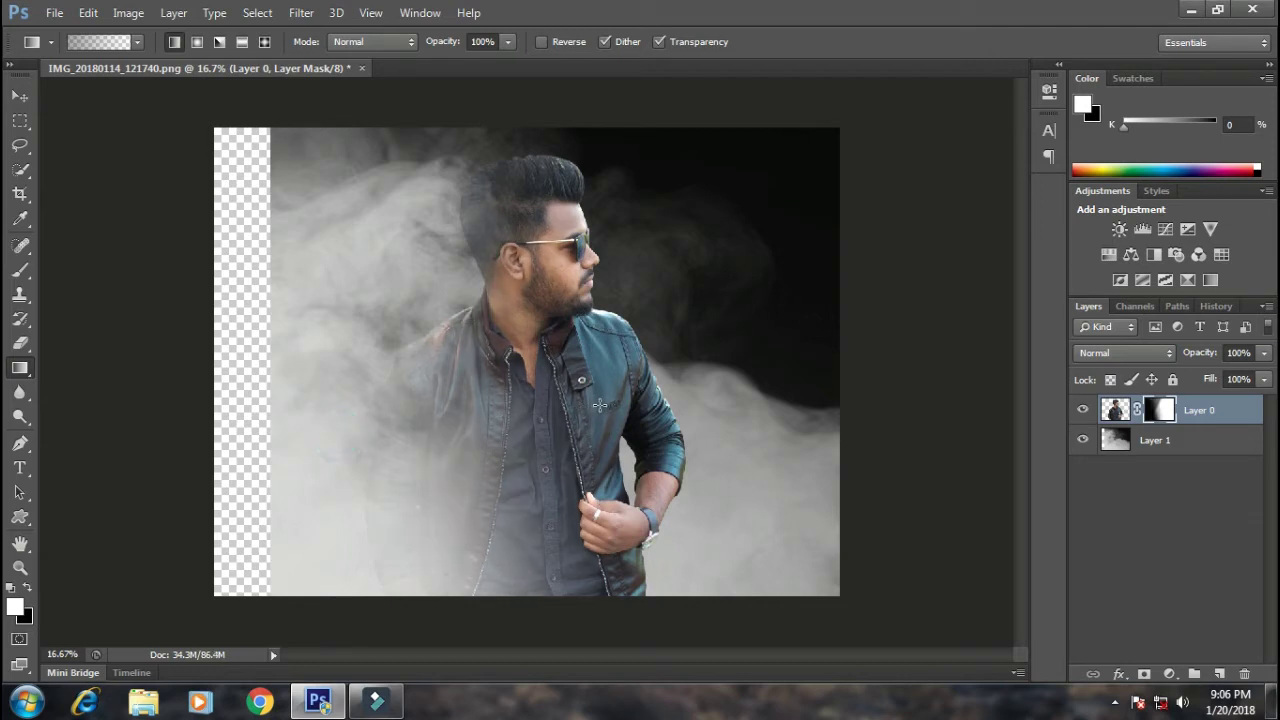
left_click_drag(566, 220, 592, 241)
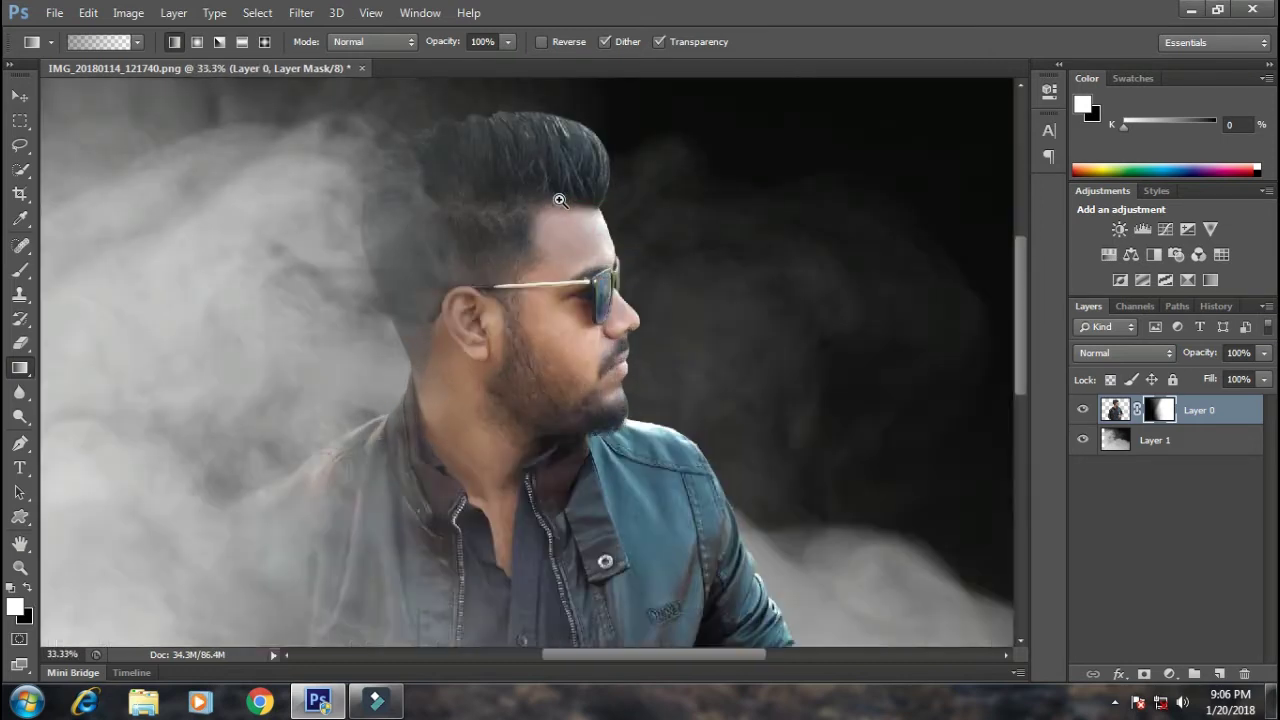
scroll(590, 241, "down", 4)
scroll(589, 246, "down", 1)
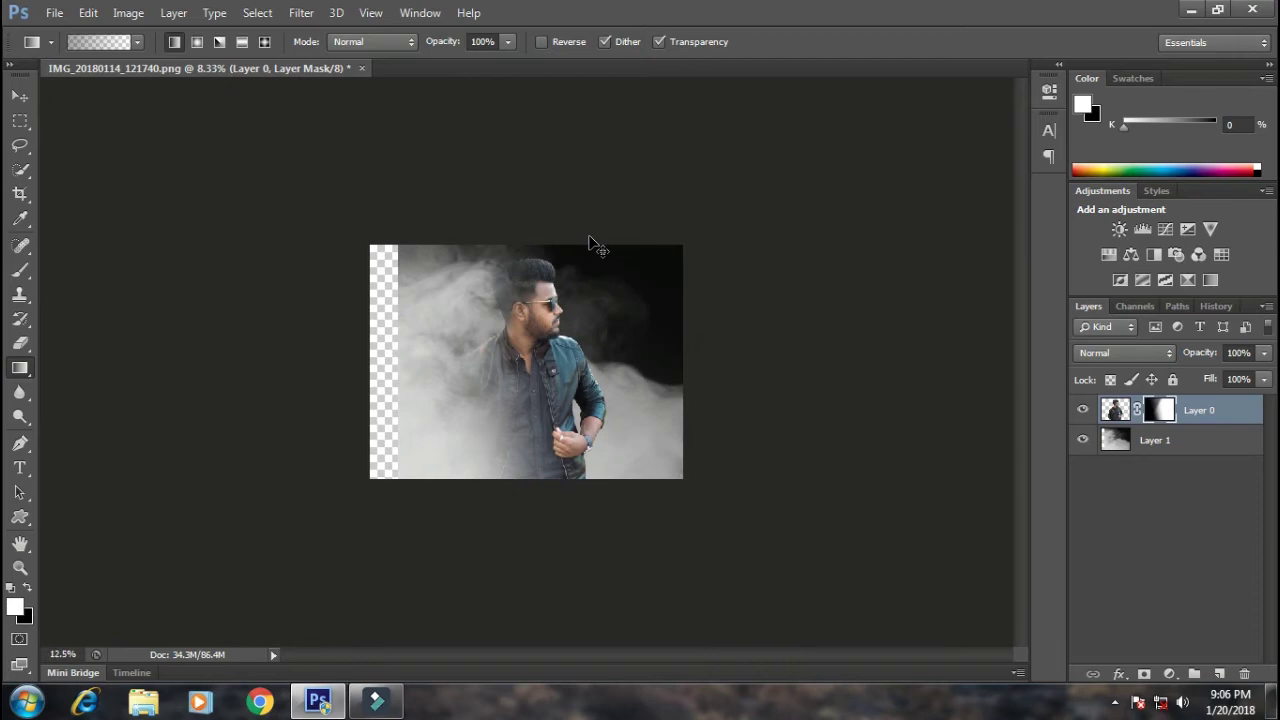
scroll(570, 265, "up", 4)
scroll(509, 179, "up", 2)
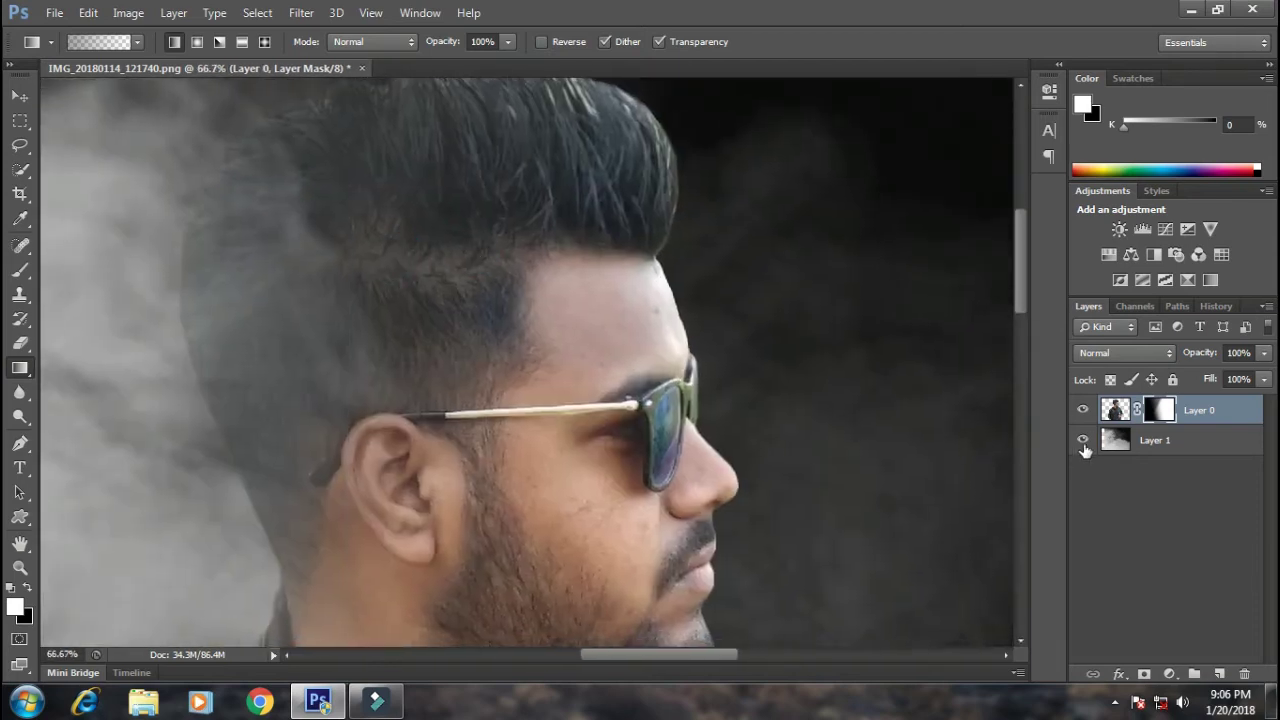
left_click(1082, 440)
- Quick-select the hair minus the forehead and darken it with Curves input 128, output 100
left_click(1115, 410)
left_click(20, 169)
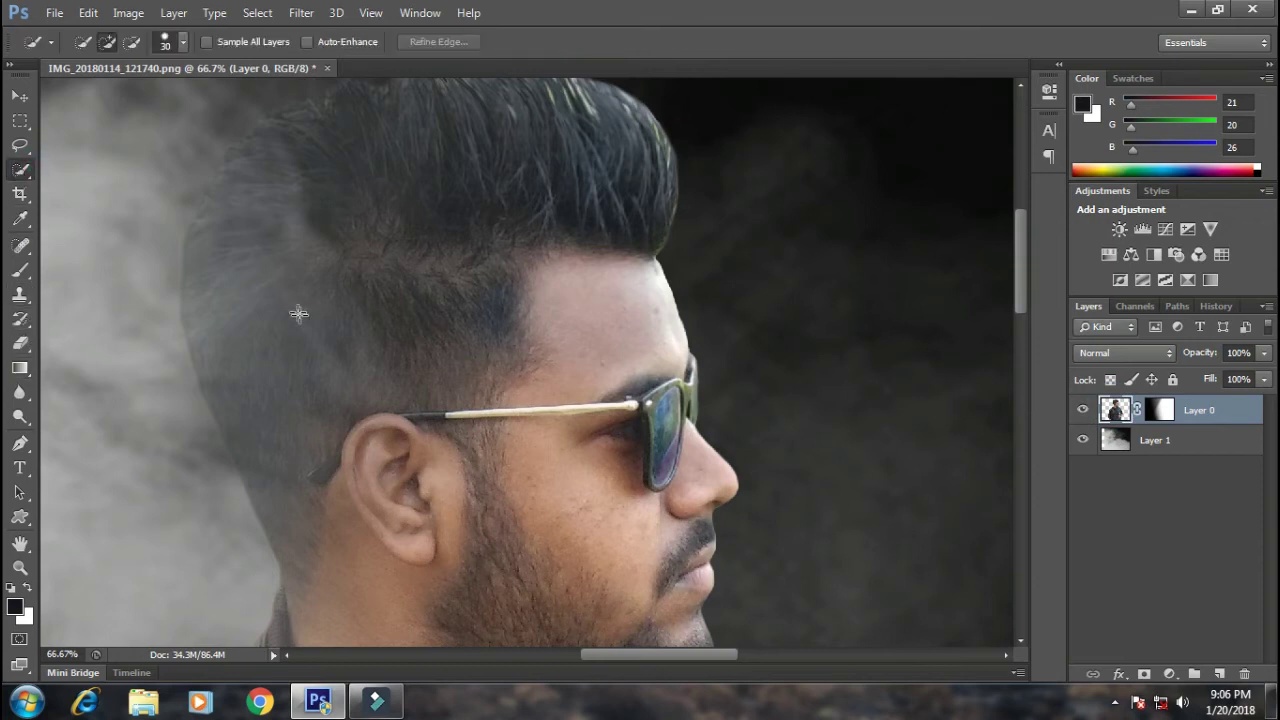
left_click_drag(547, 143, 612, 311)
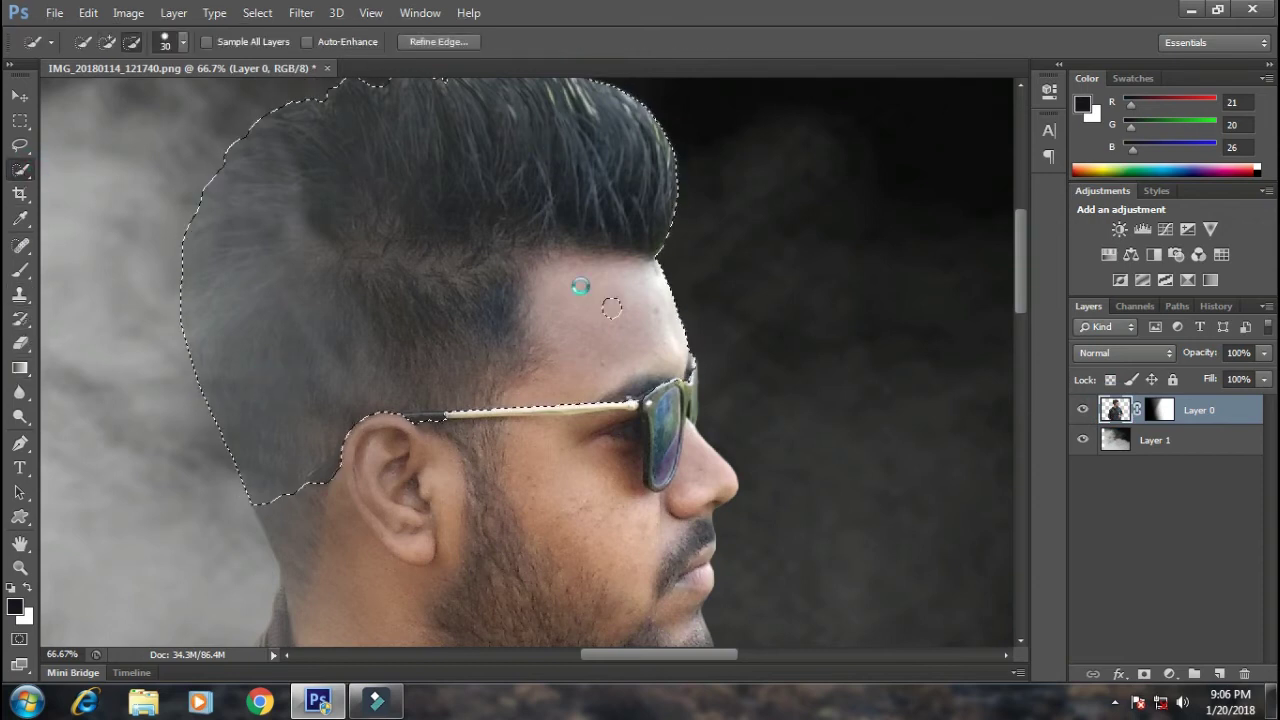
left_click_drag(612, 311, 418, 423)
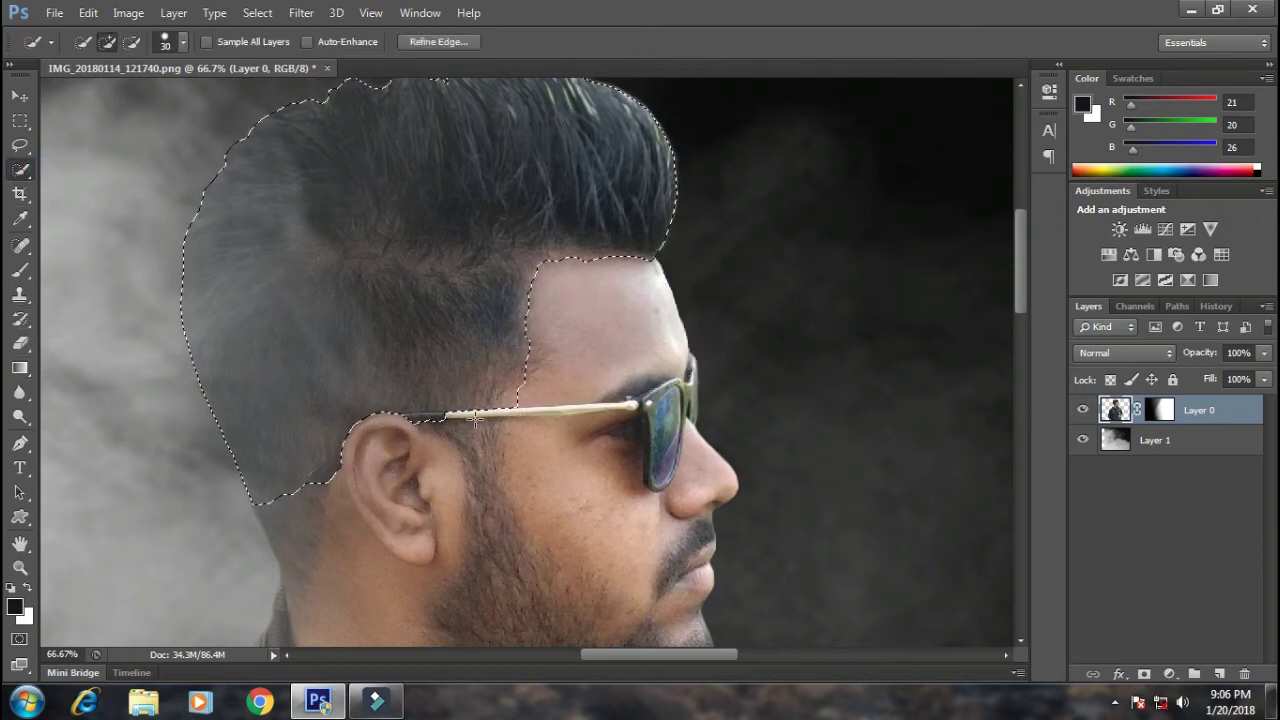
key("ctrl+m")
left_click_drag(1040, 327, 1044, 350)
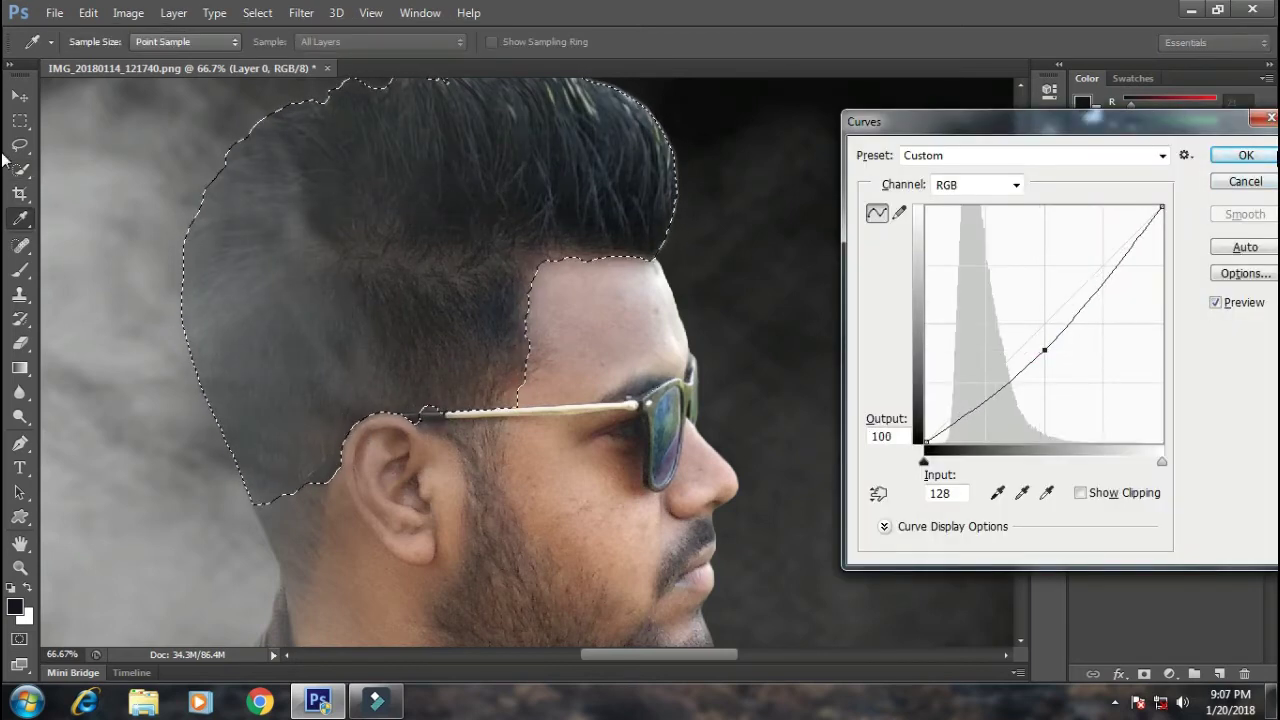
left_click(1270, 155)
- Set up a soft History Brush at 0% hardness, 43% flow and 127 px
scroll(533, 280, "down", 1)
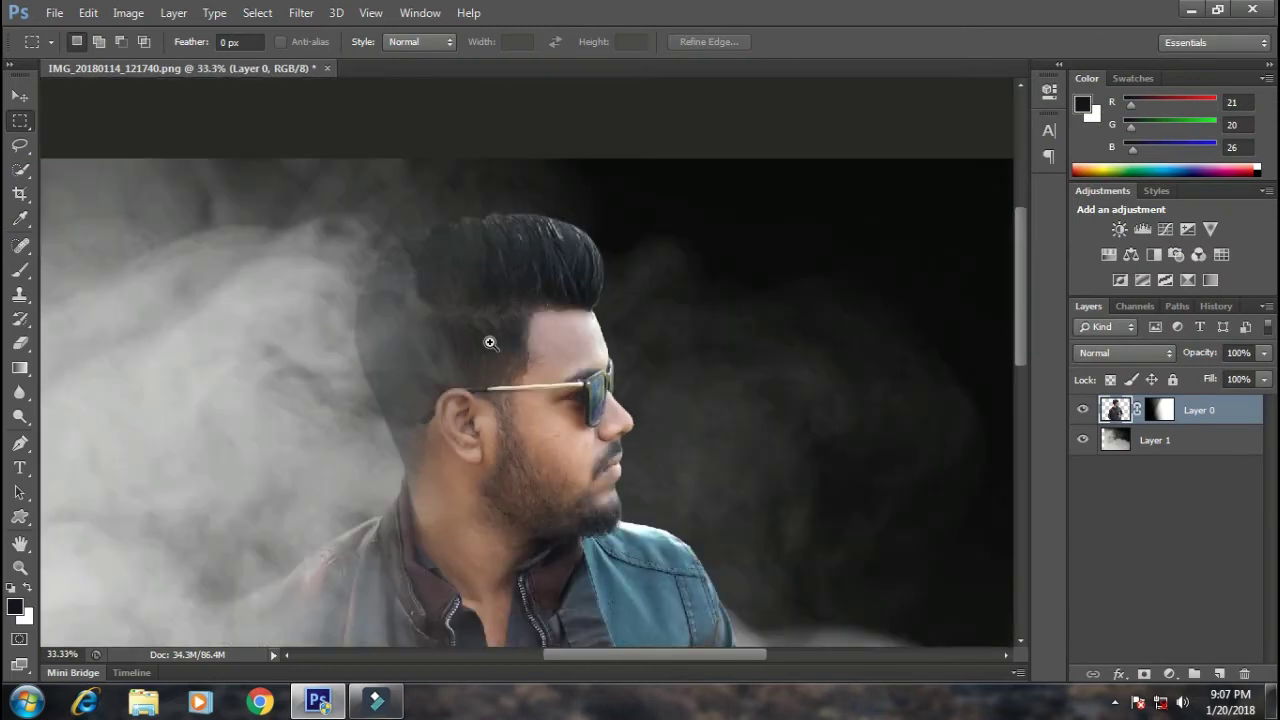
scroll(430, 430, "up", 3)
left_click(20, 318)
right_click(396, 487)
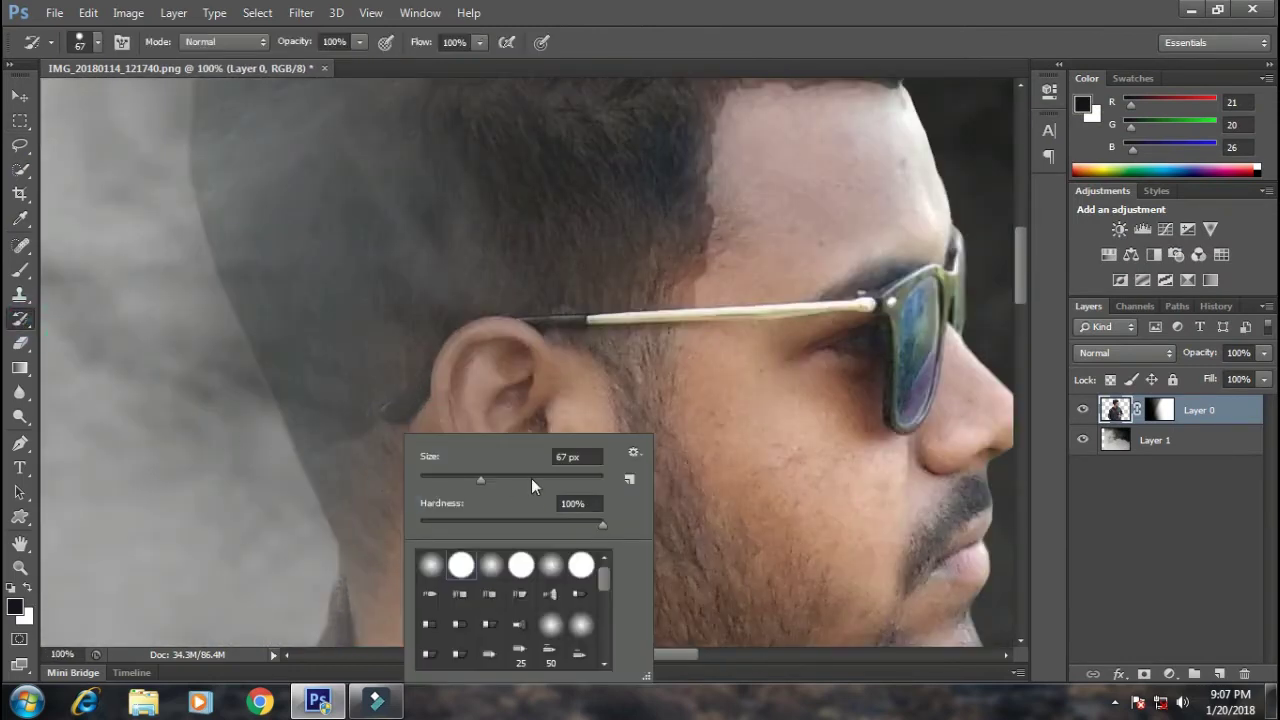
key("Return")
right_click(405, 480)
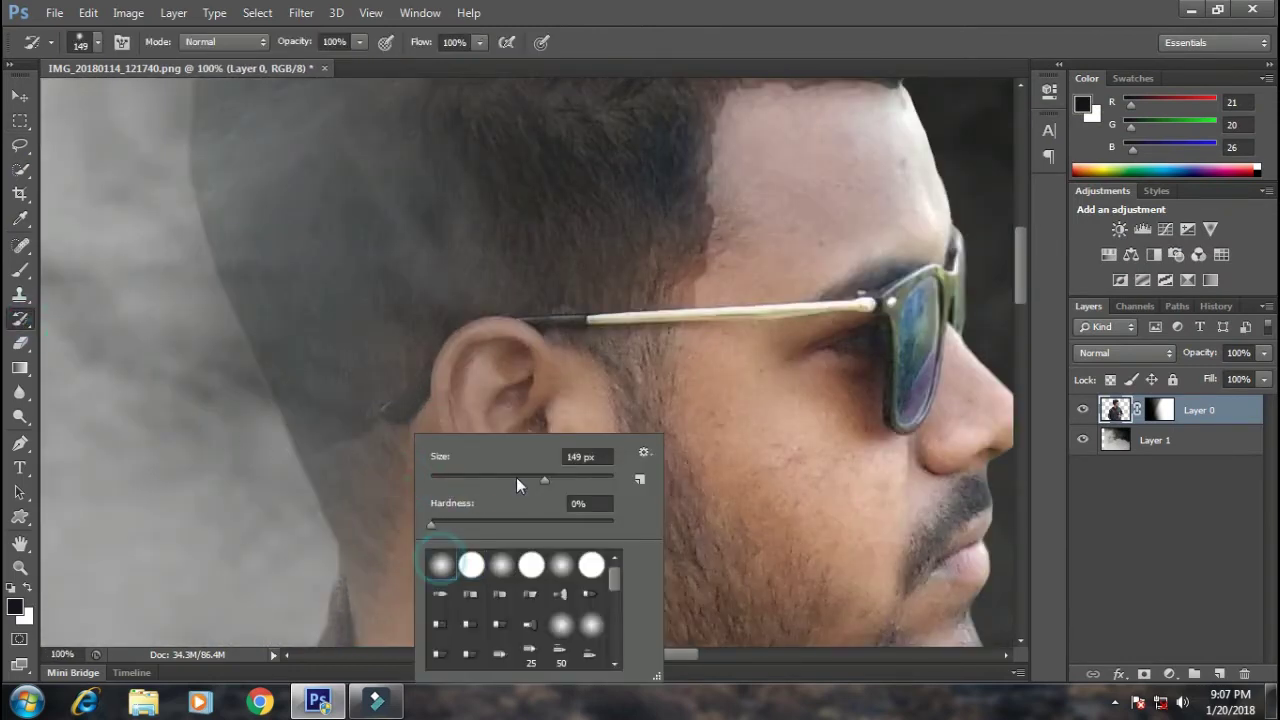
left_click(516, 477)
key("Return")
left_click_drag(479, 43, 449, 57)
right_click(420, 402)
left_click_drag(517, 449, 563, 449)
key("Return")
- Paint back the darkened hairline near the temple, then shrink the brush to 47 px
mouse_move(690, 285)
left_mouse_down()
mouse_move(715, 233)
mouse_move(718, 406)
left_mouse_up()
right_click(752, 298)
left_click_drag(790, 346, 765, 346)
key("Return")
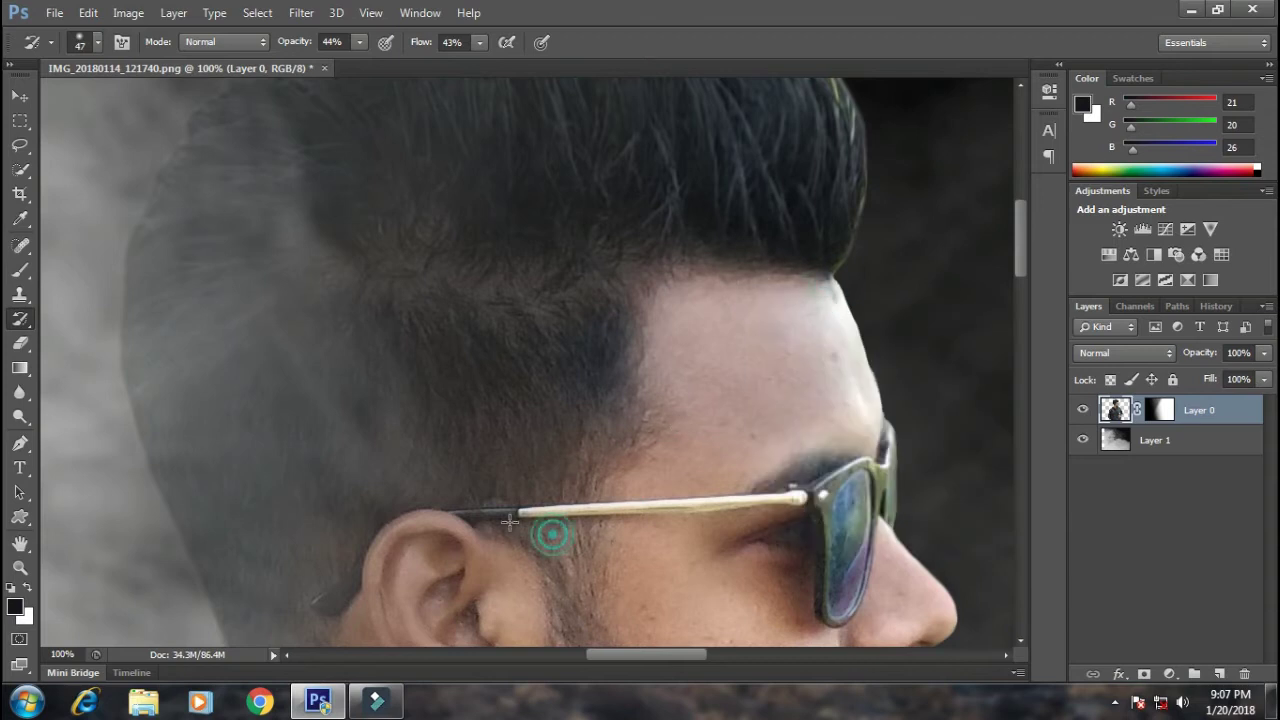
scroll(598, 493, "down", 1)
scroll(598, 493, "down", 2)
scroll(598, 493, "down", 2)
scroll(598, 493, "down", 1)
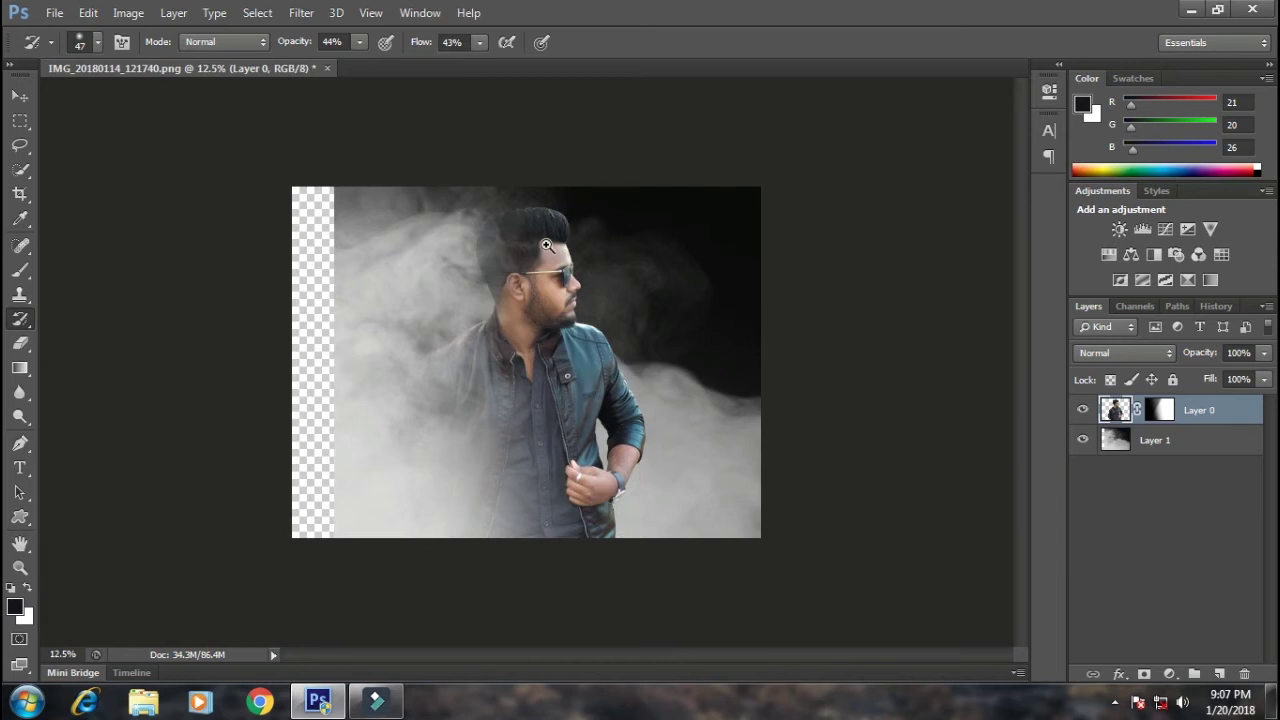
scroll(552, 218, "up", 1)
- Zoom in on the hair and set the soft brush to 31 px with 0% hardness
scroll(552, 218, "up", 2)
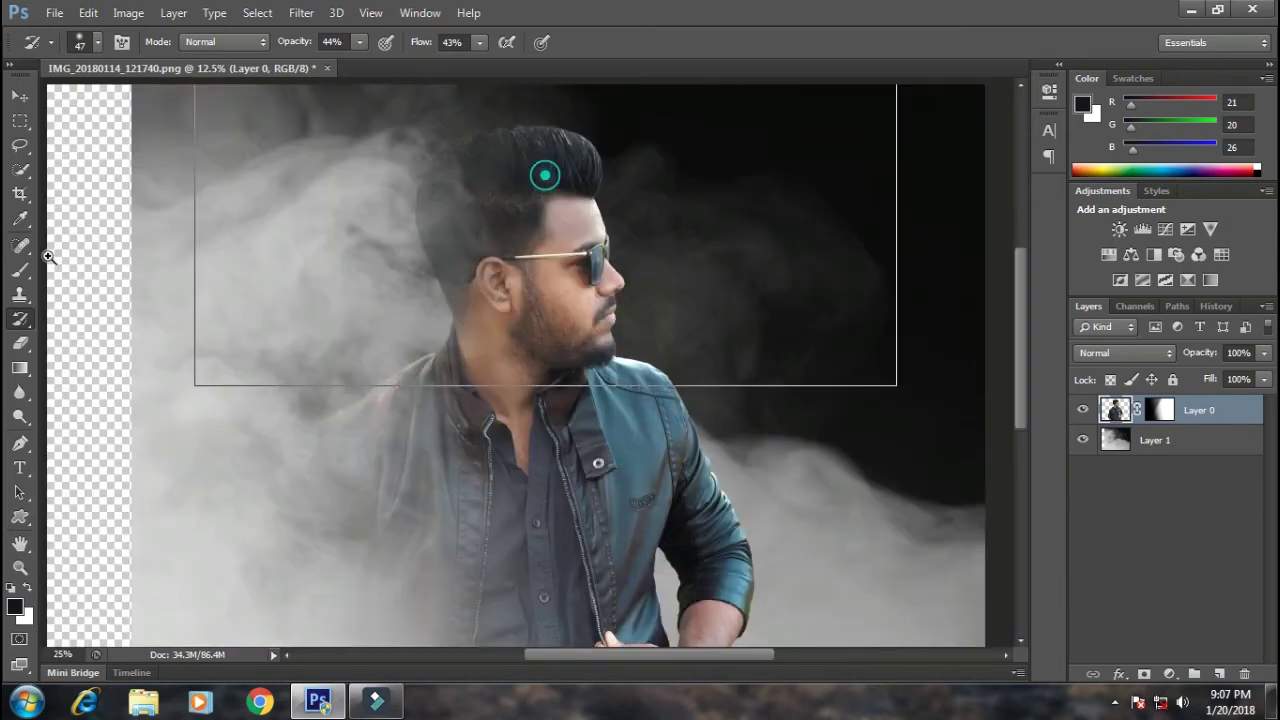
scroll(586, 134, "up", 1)
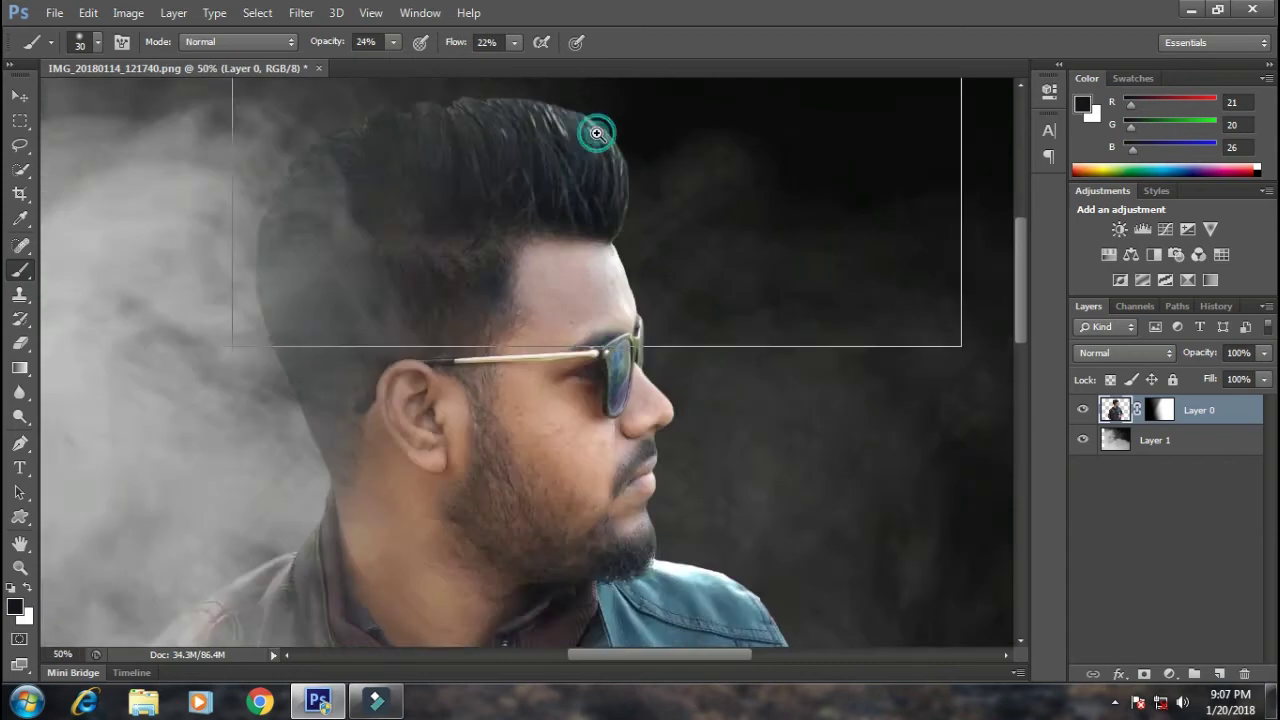
scroll(594, 129, "up", 2)
scroll(625, 240, "up", 1)
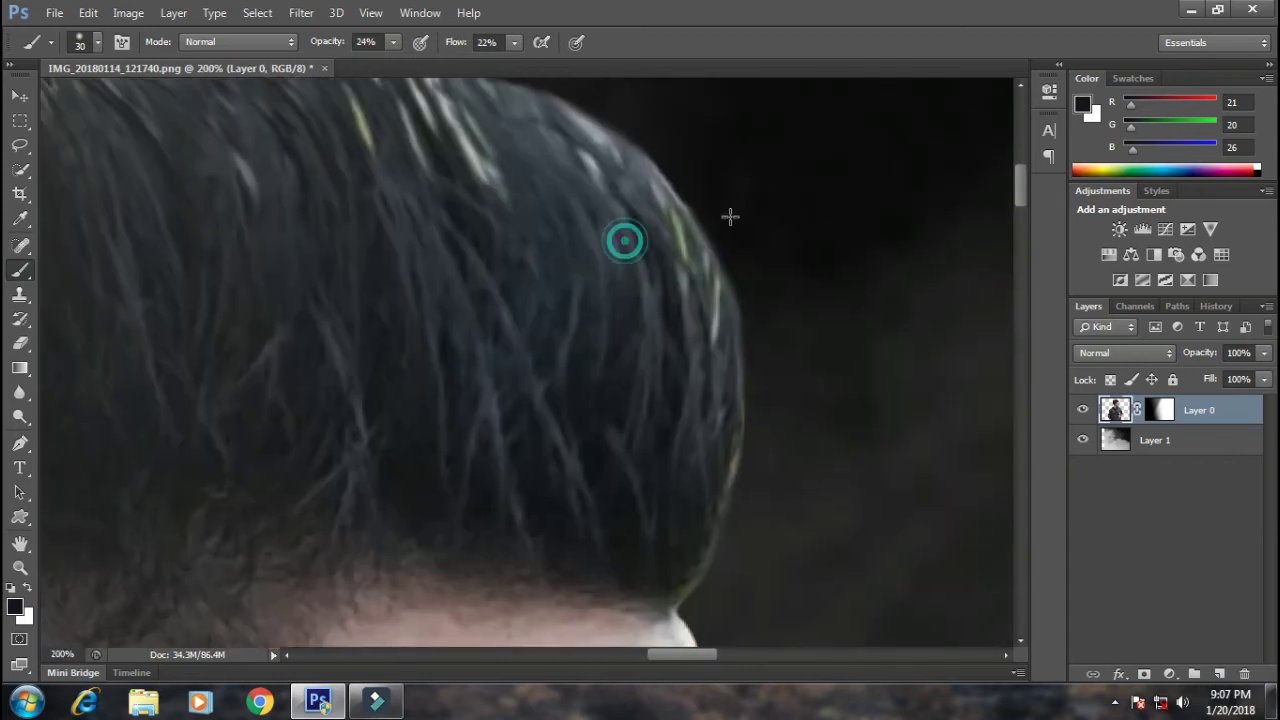
right_click(535, 260)
left_click_drag(583, 303, 606, 300)
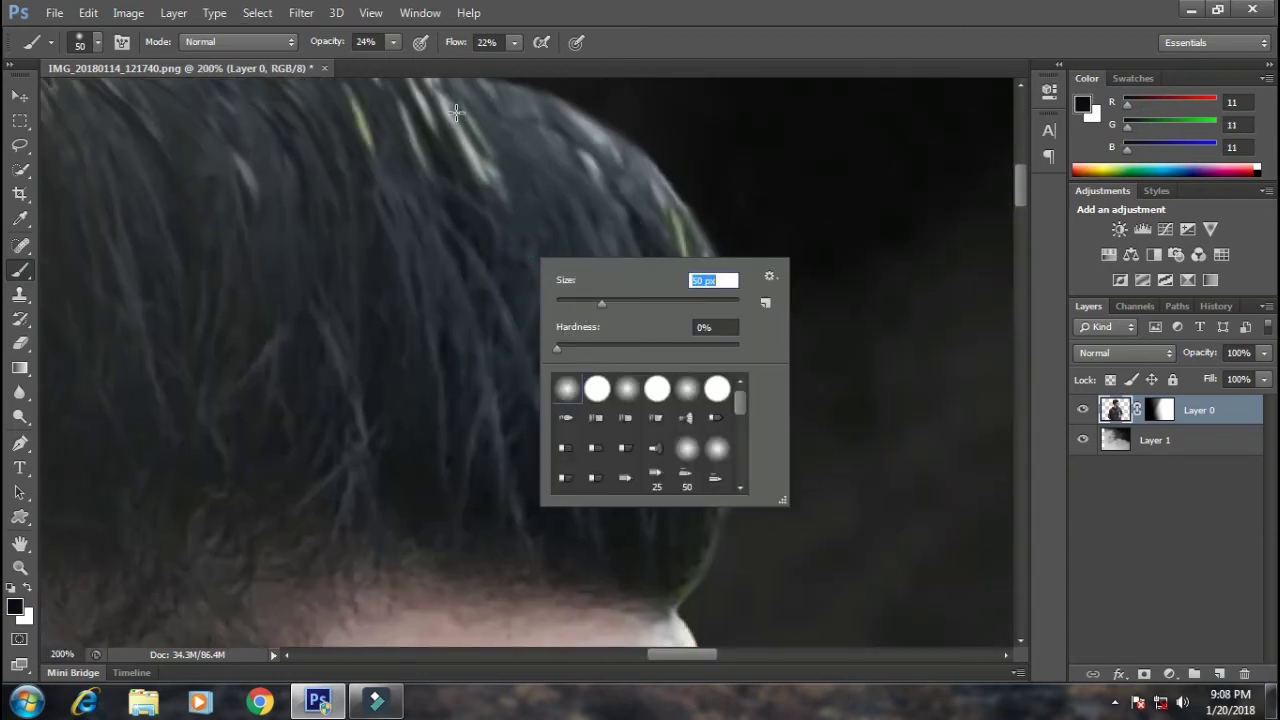
key("Return")
right_click(688, 557)
left_click_drag(736, 483, 716, 484)
key("Return")
- Switch to the Clone Stamp at 76 px, 100% opacity and flow, sampling the current layer
scroll(590, 248, "up", 3)
scroll(590, 248, "left", 2)
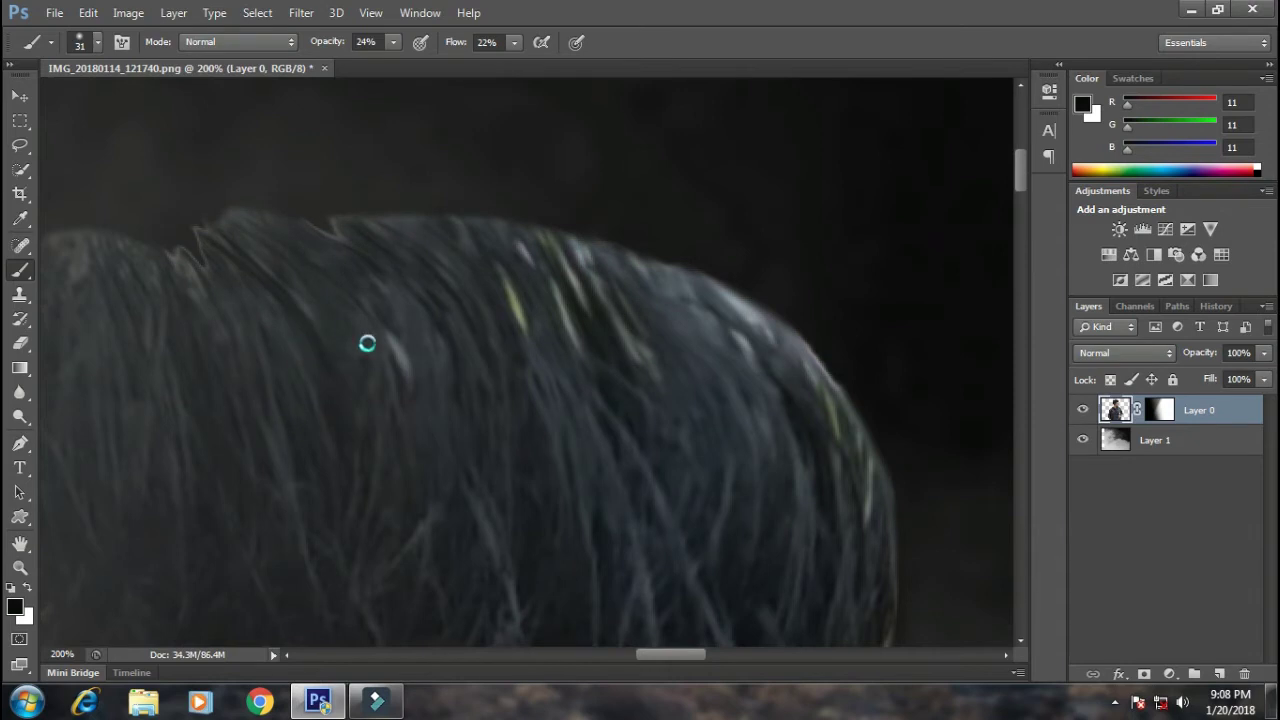
scroll(440, 263, "down", 3)
mouse_move(209, 68)
left_mouse_down()
mouse_move(292, 172)
mouse_move(364, 82)
left_mouse_up()
scroll(490, 315, "up", 3)
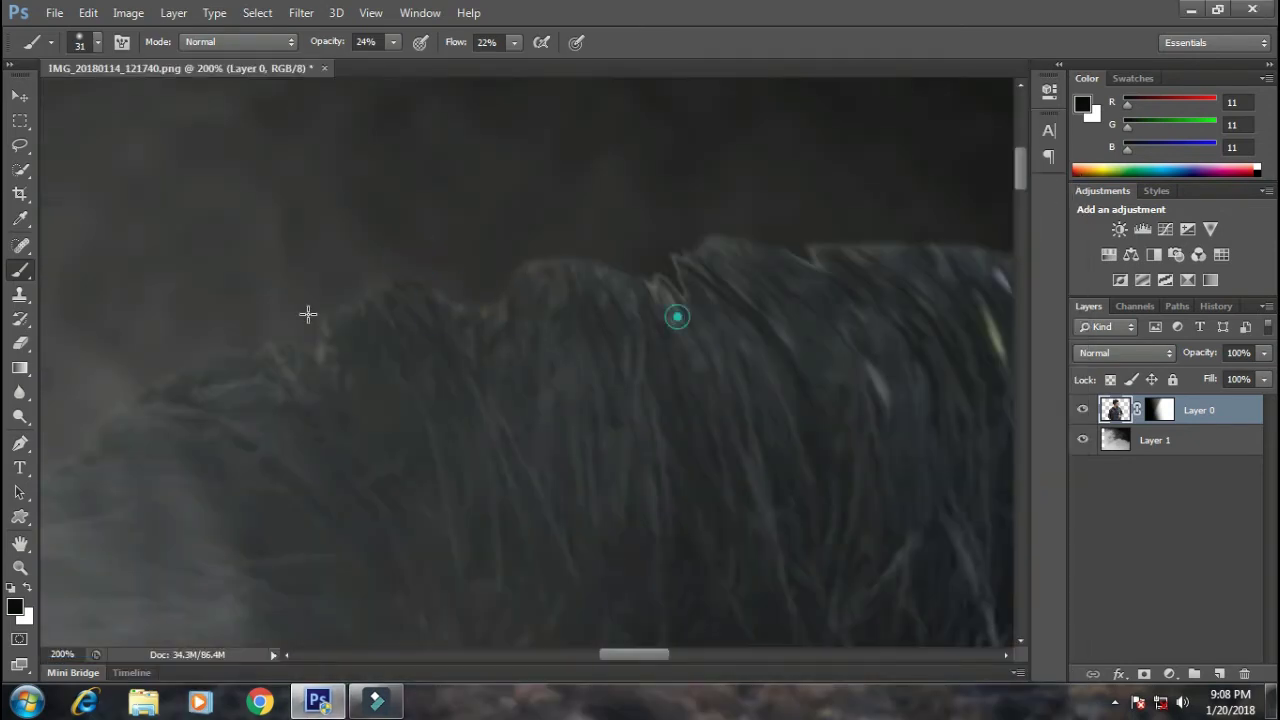
left_click(20, 295)
right_click(557, 437)
key("Escape")
- Sample hair texture, clone over the uneven edge, then step back in History to undo strokes
left_click(334, 363, "alt")
left_click(475, 309)
scroll(511, 289, "up", 2)
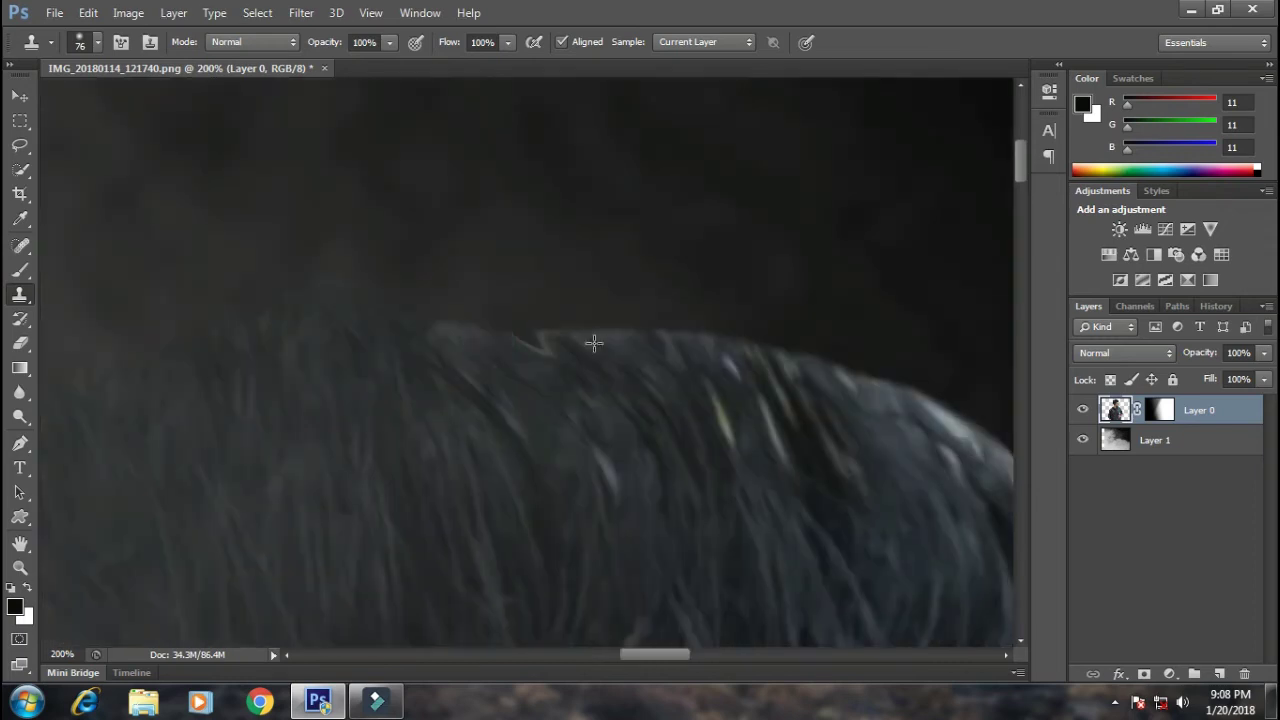
scroll(636, 475, "down", 4)
scroll(636, 475, "up", 2)
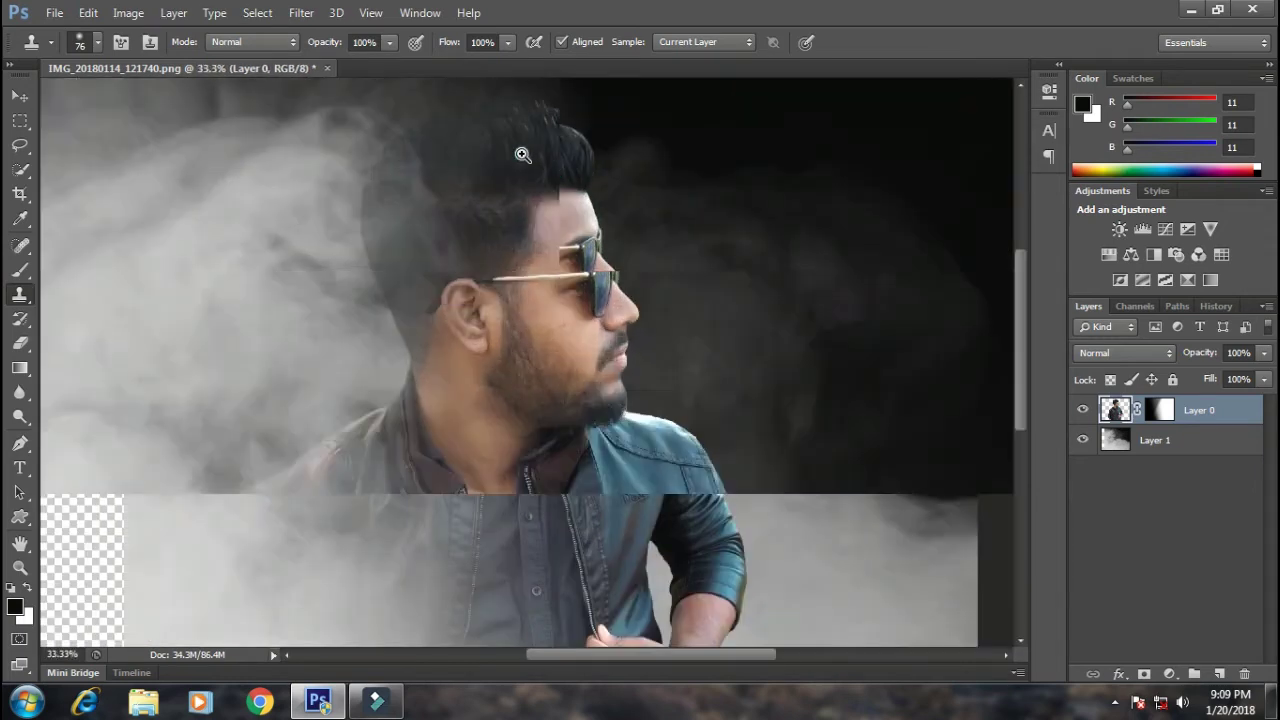
left_click(1216, 306)
left_click(1150, 378)
- Clone hair texture over the uneven top edge and the hair's right edge
scroll(762, 410, "up", 2)
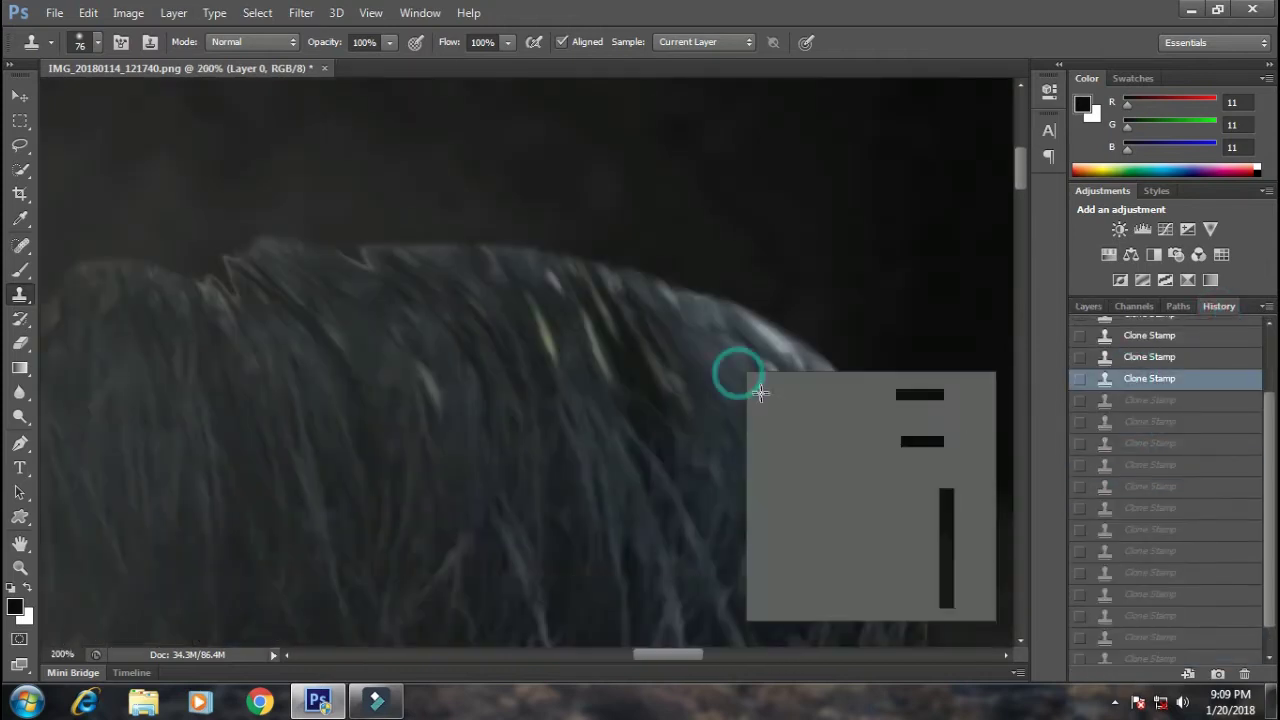
left_click_drag(770, 414, 835, 455)
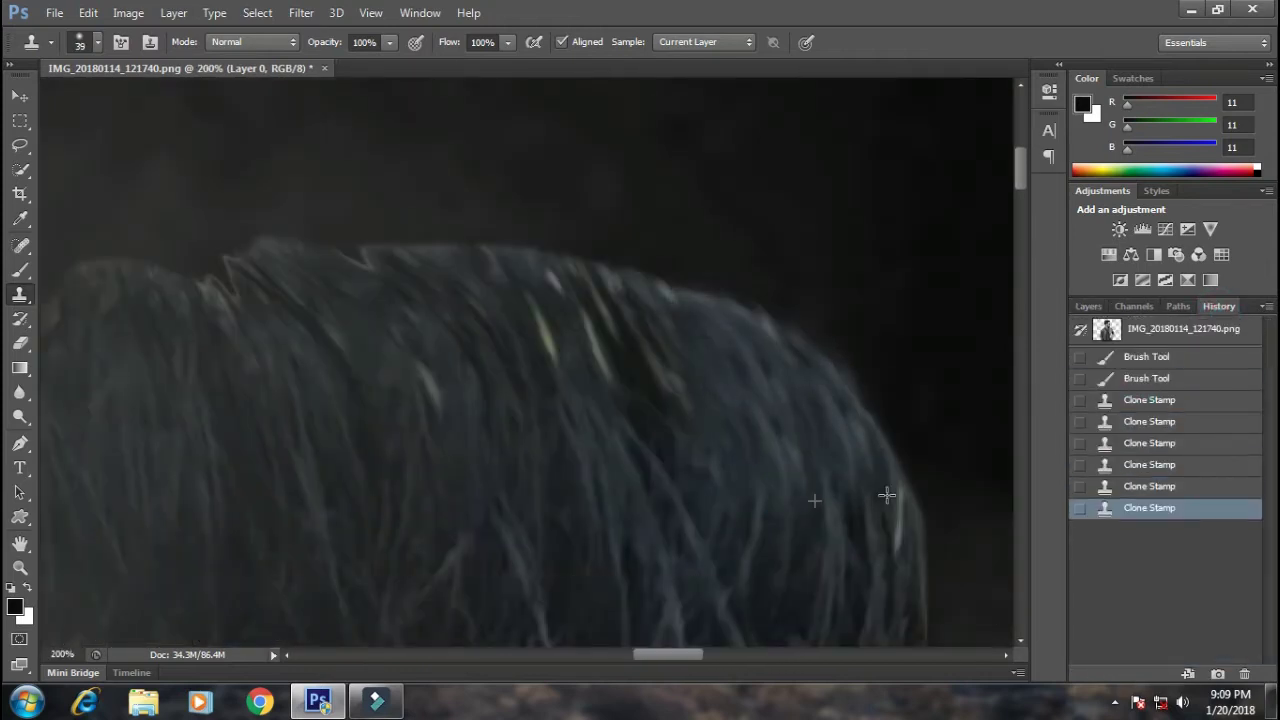
scroll(830, 480, "down", 3)
left_click(793, 540)
scroll(674, 386, "up", 5)
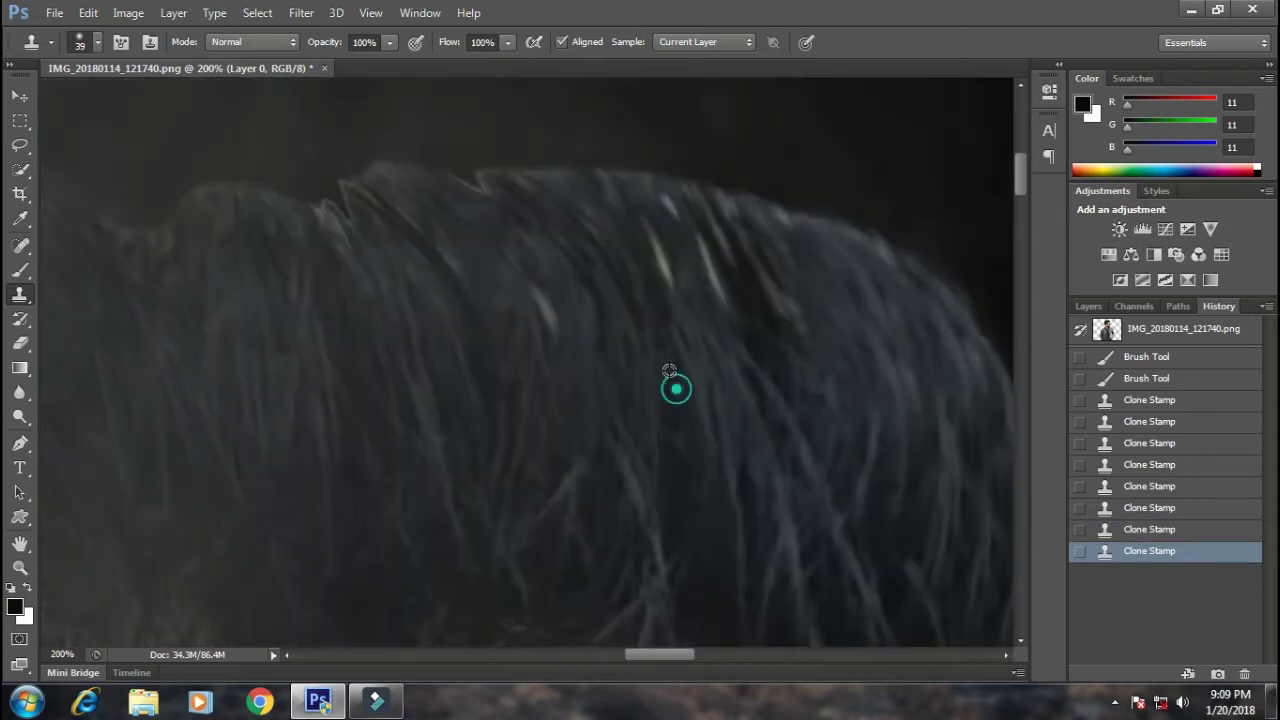
- Dab cloned texture along the hair top to smooth out the jagged peaks and notch
left_click(700, 225)
left_click(657, 200)
left_click(670, 200)
left_click(686, 200)
left_click(649, 208)
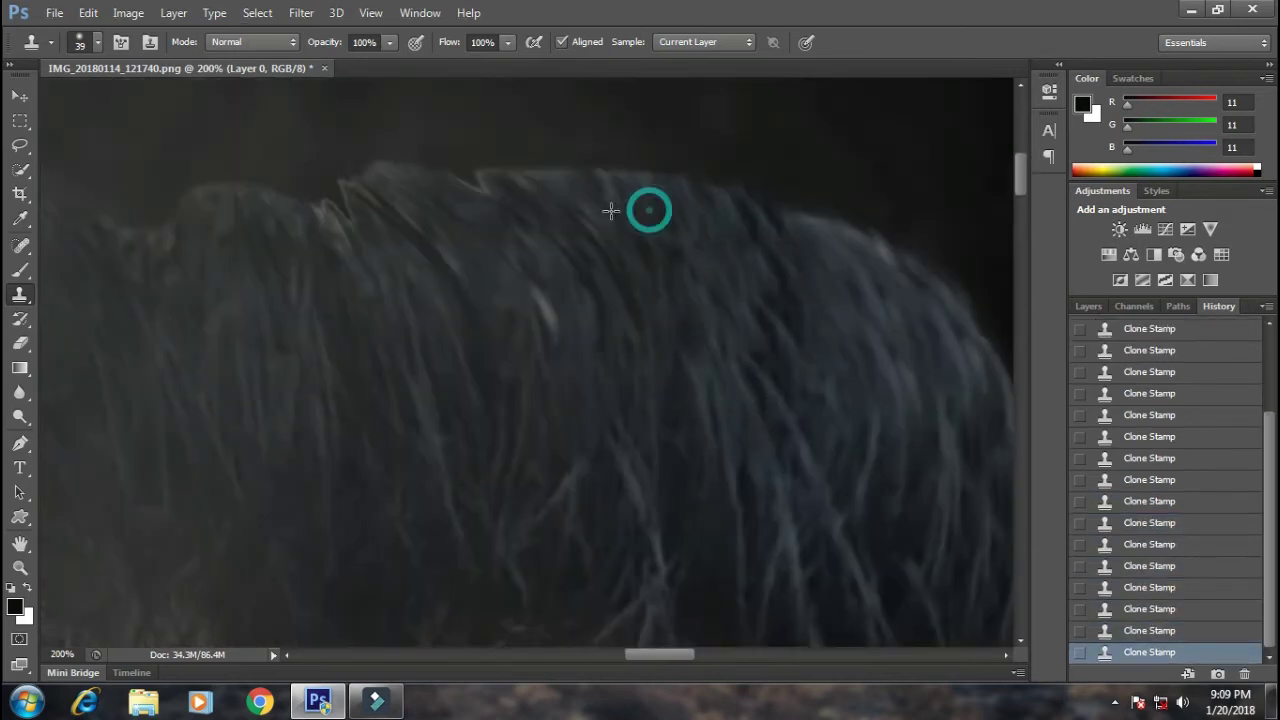
left_click(476, 180)
left_click(335, 200)
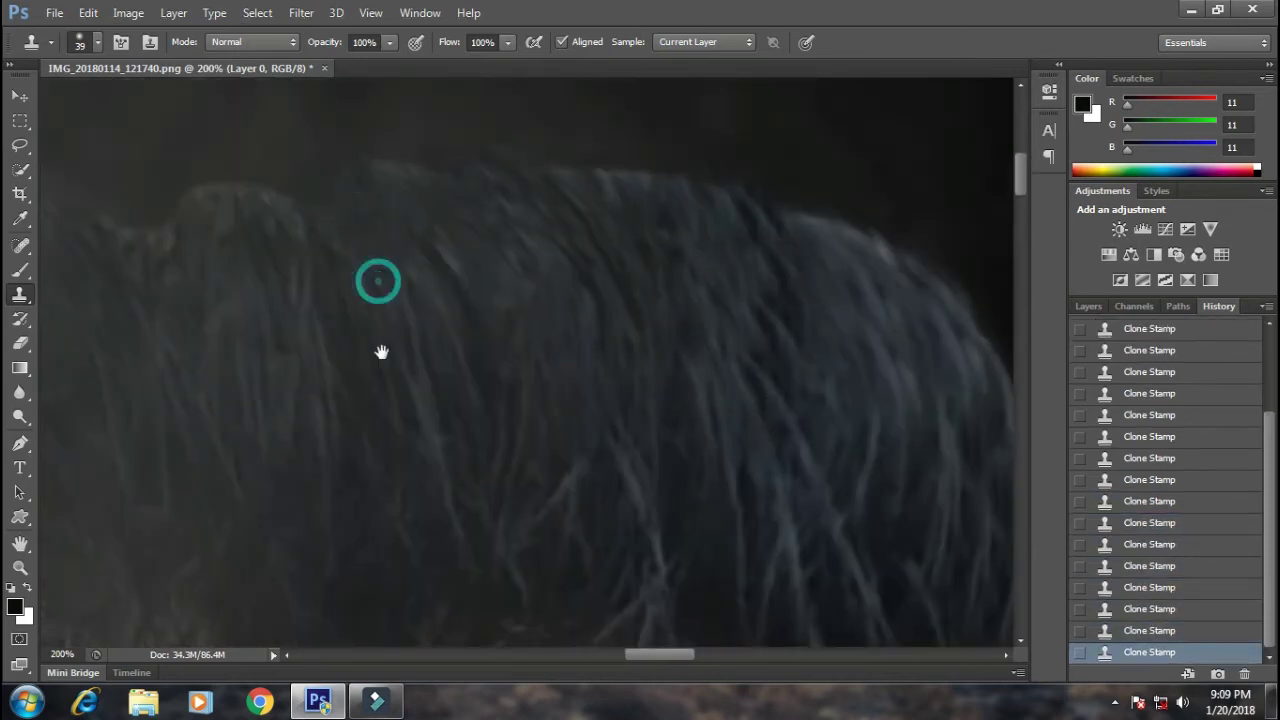
left_click_drag(381, 351, 509, 211)
scroll(560, 291, "down", 2)
scroll(559, 289, "down", 3)
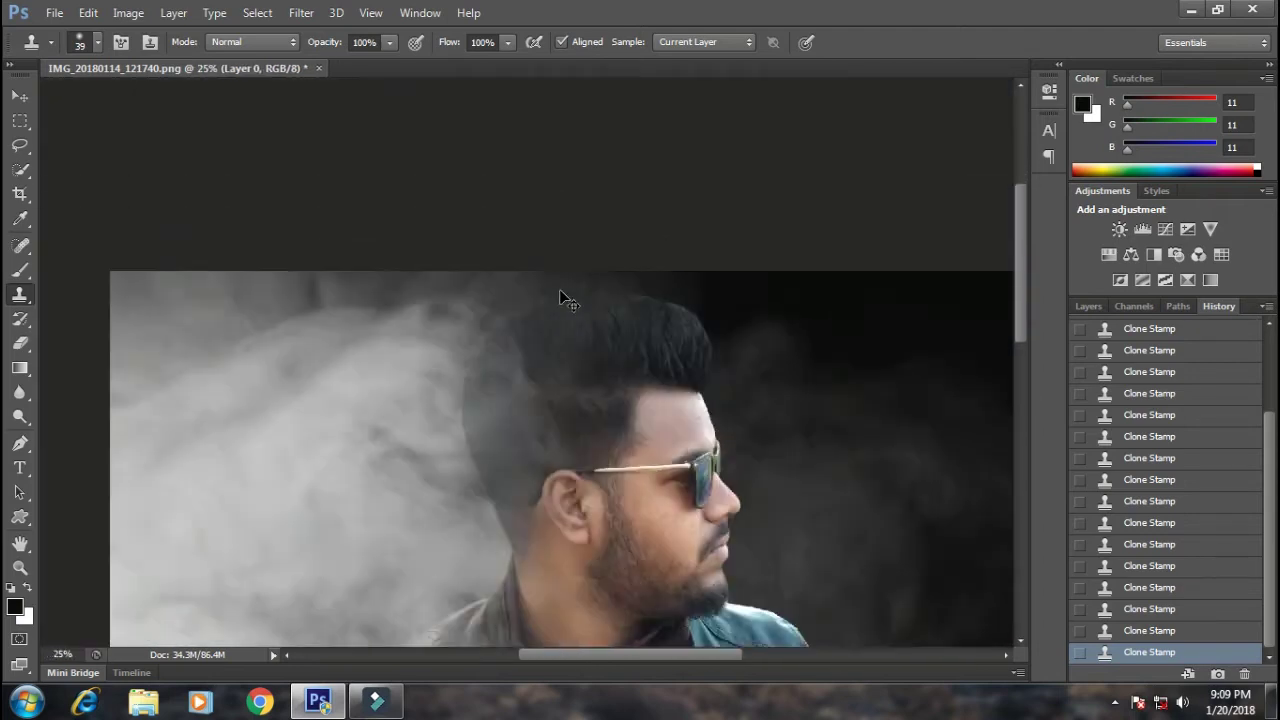
scroll(559, 289, "down", 1)
scroll(559, 289, "up", 1)
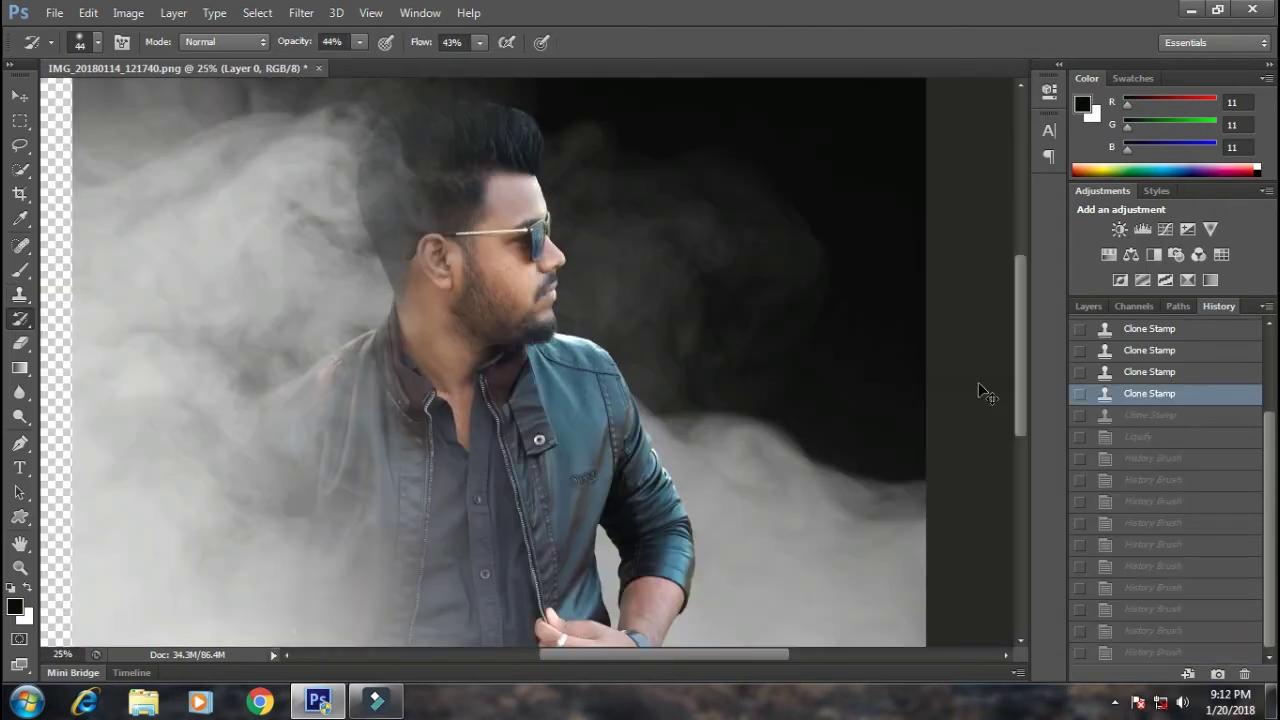
scroll(980, 390, "down", 2)
- In Liquify, push the hair's top-right outward with a 296 Forward Warp brush and apply it
key("ctrl+shift+x")
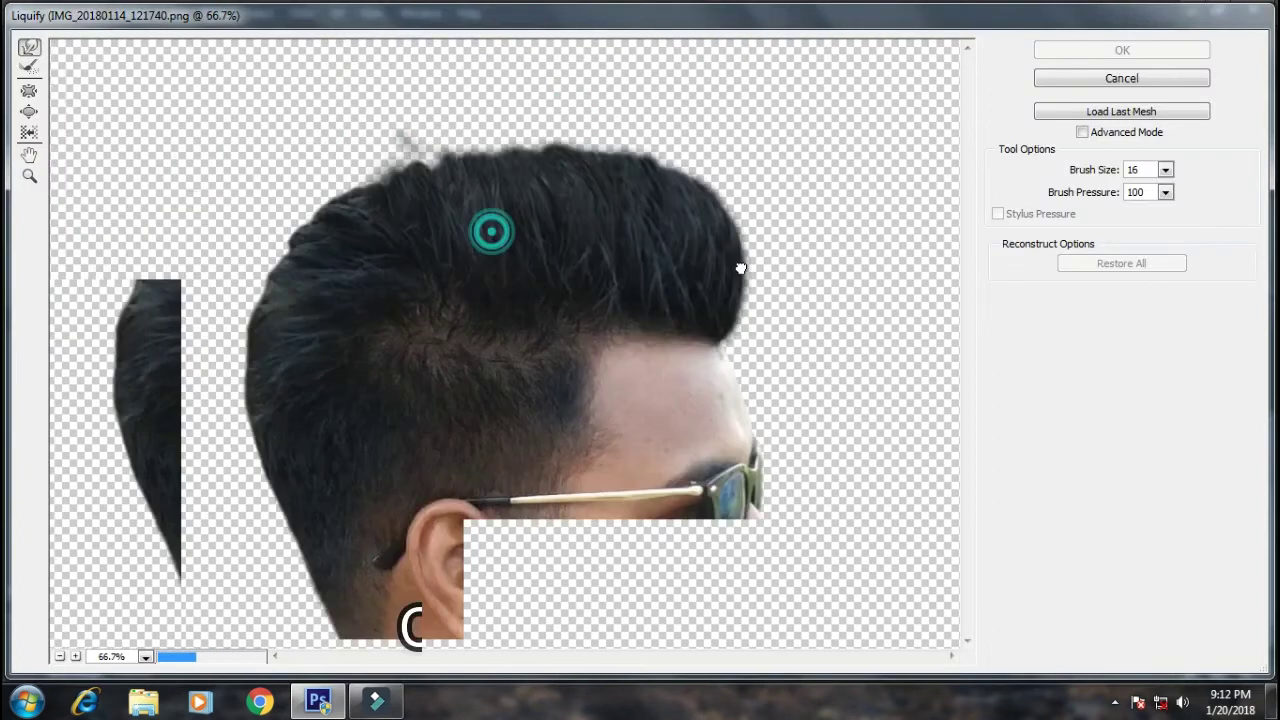
left_click(1165, 169)
left_click_drag(1080, 192, 1088, 194)
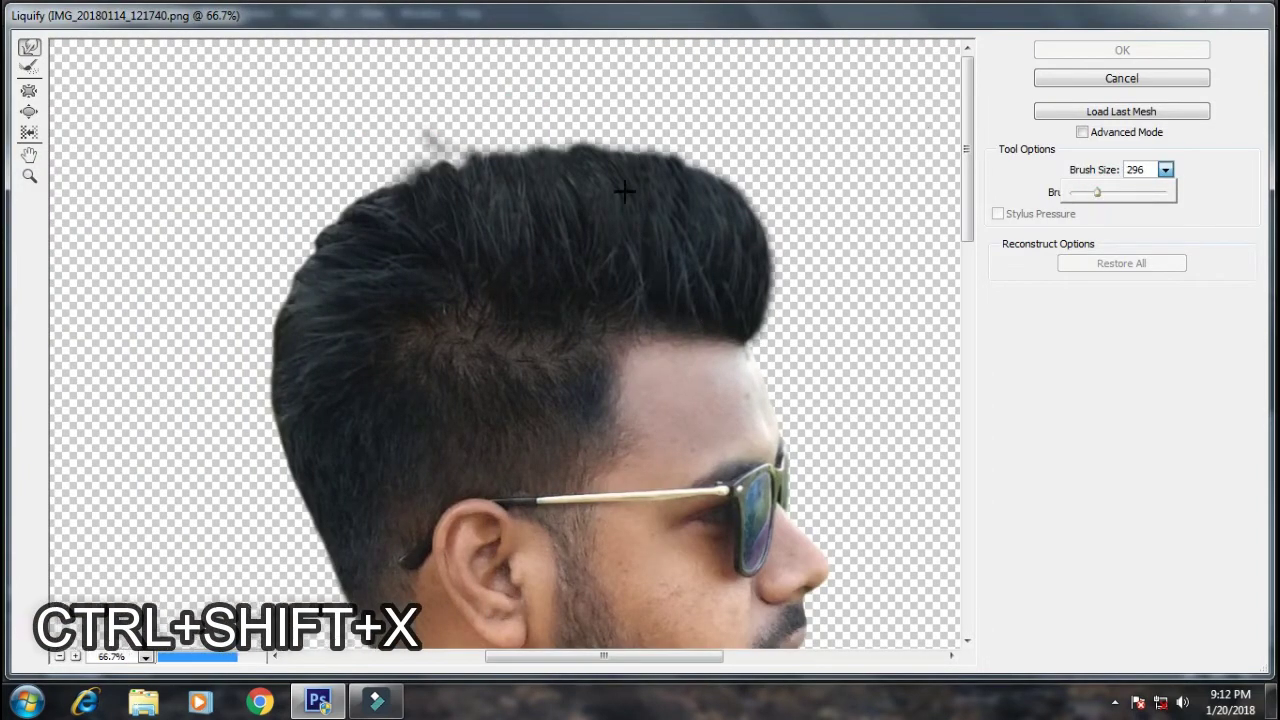
mouse_move(728, 177)
left_mouse_down()
mouse_move(757, 229)
mouse_move(634, 143)
mouse_move(566, 134)
left_mouse_up()
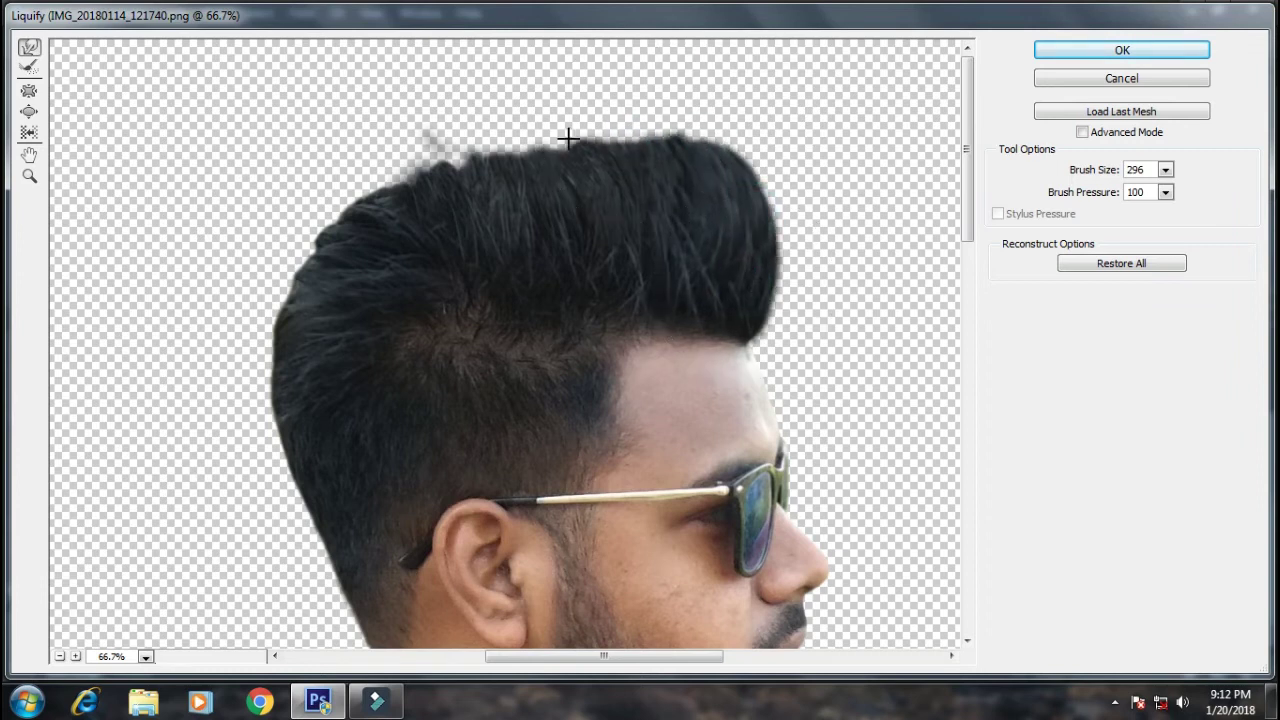
scroll(563, 134, "down", 1, "alt")
left_click(1122, 52)
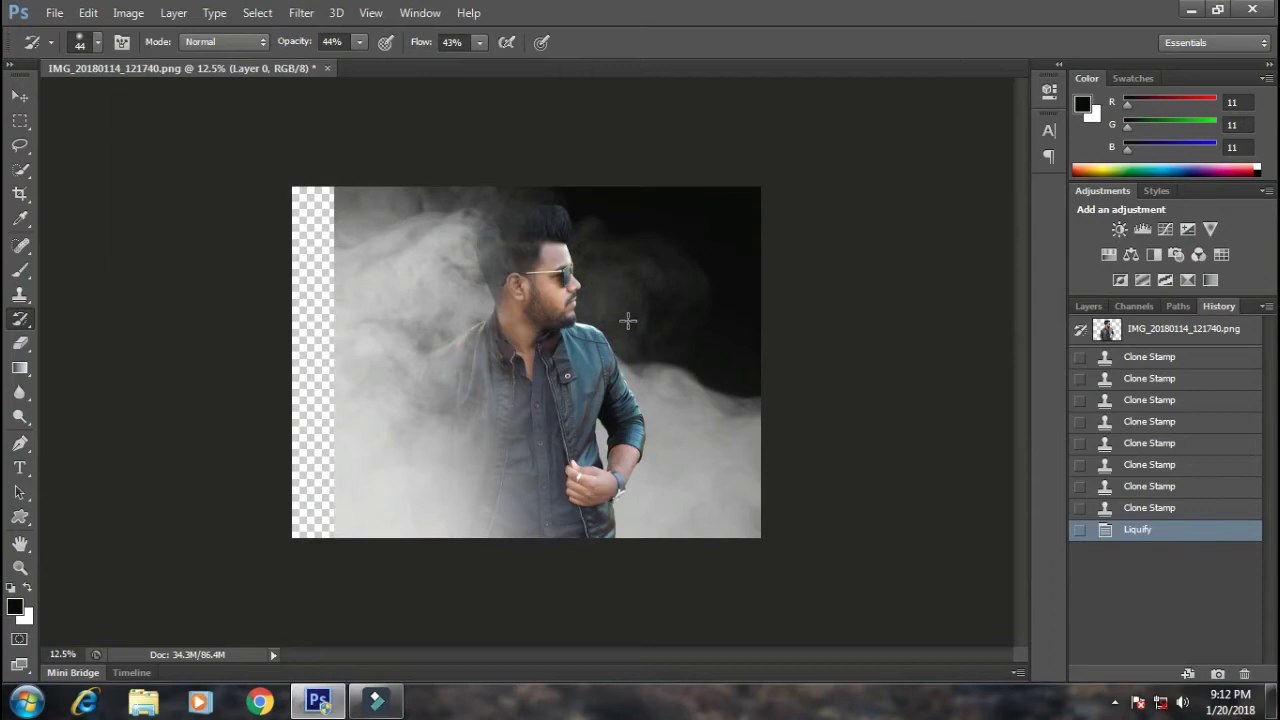
- Zoom to 200% on the top of the hair and switch back to the soft Brush
left_click(570, 254, "ctrl")
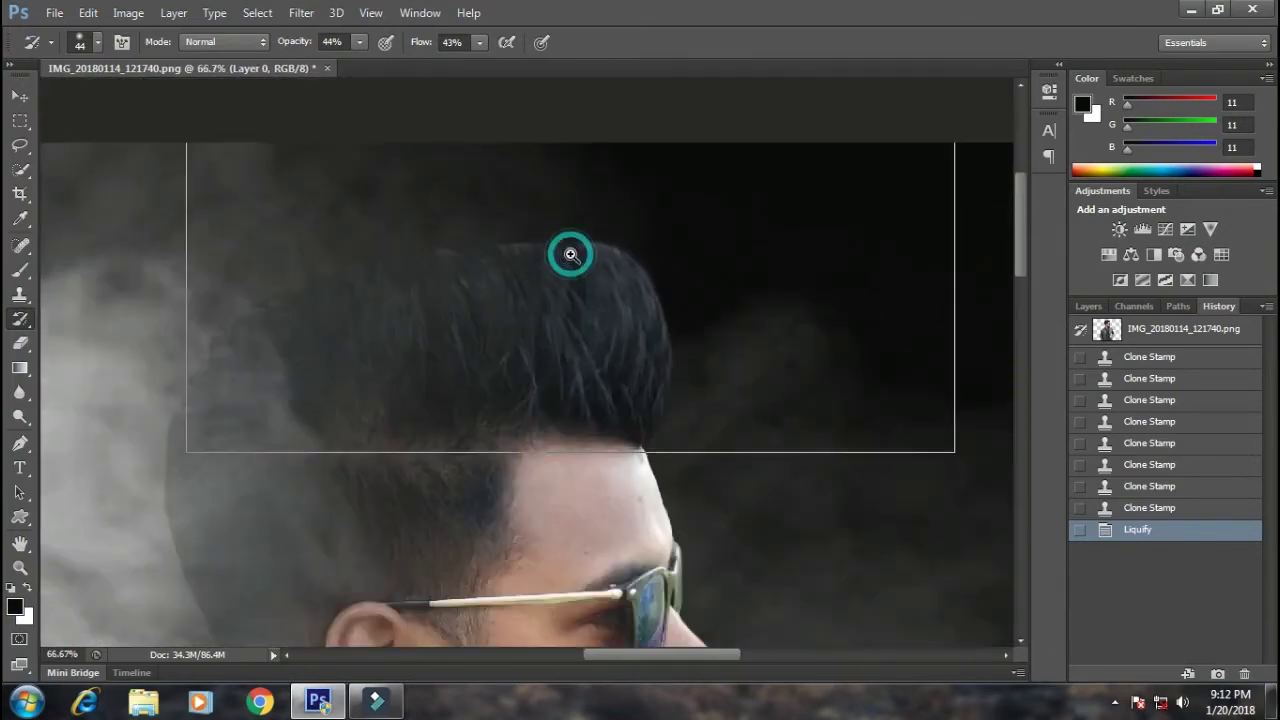
left_click(570, 254, "ctrl")
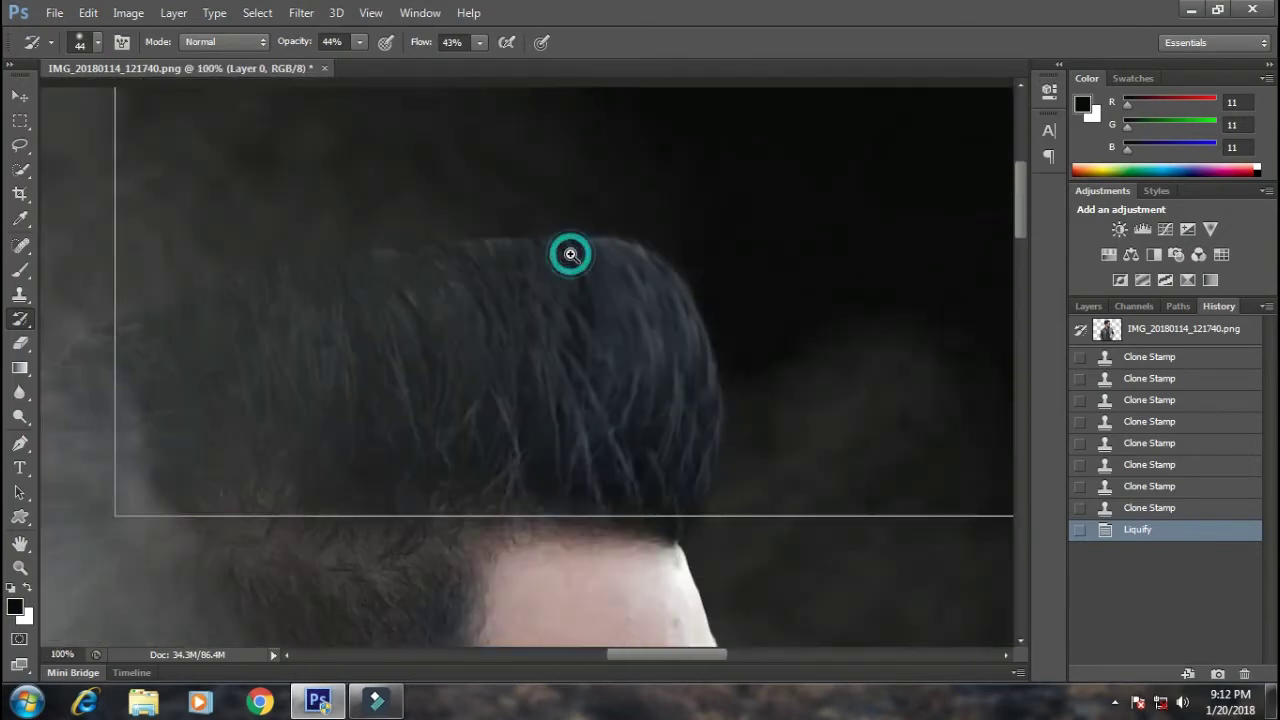
left_click(570, 254, "ctrl")
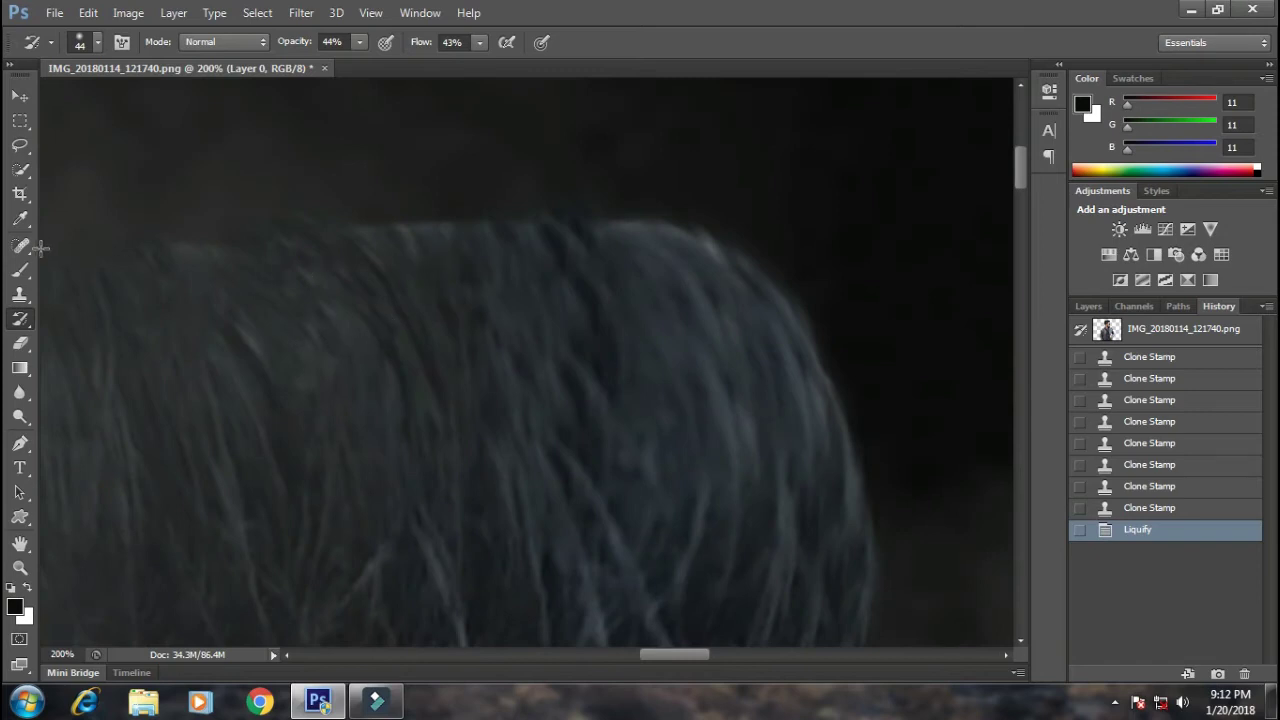
left_click(22, 293)
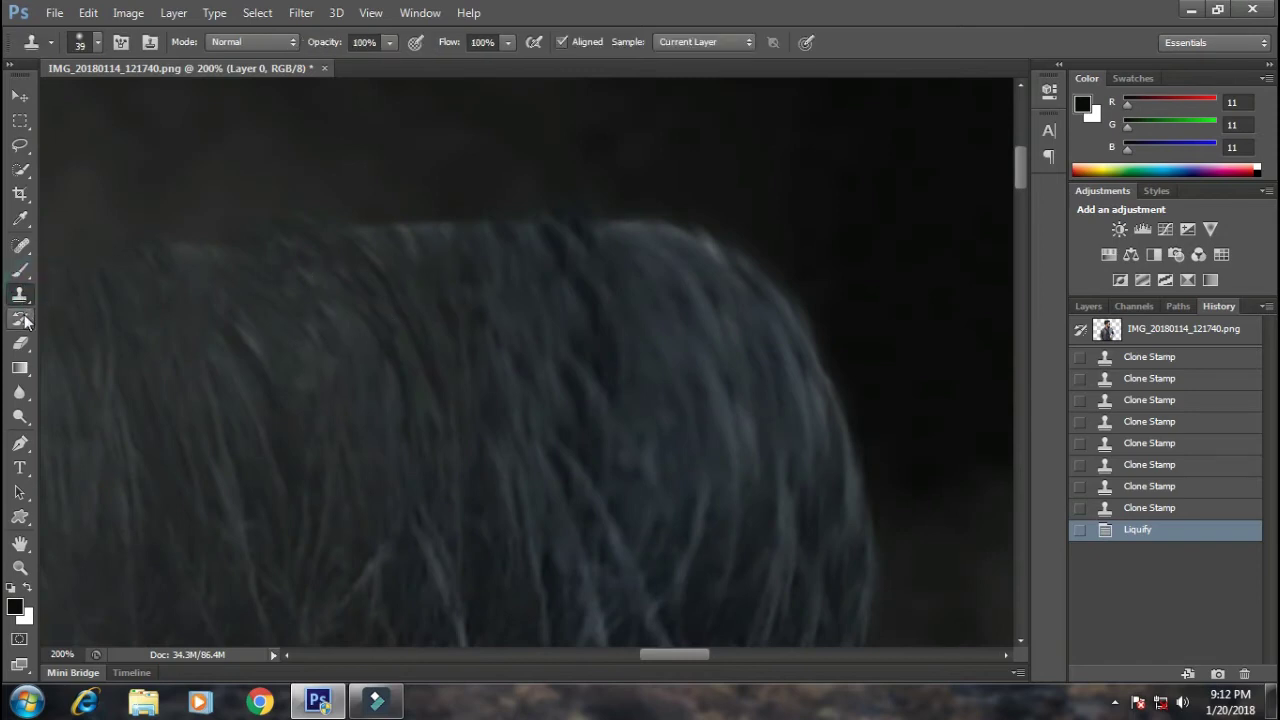
key("b")
- Dab soft 24% opacity, 22% flow strokes along the quiff's top and right edge
left_click(621, 226)
left_click(690, 250)
left_click(707, 255)
left_click(700, 235)
left_click(625, 230)
left_click(619, 235)
left_click(619, 235)
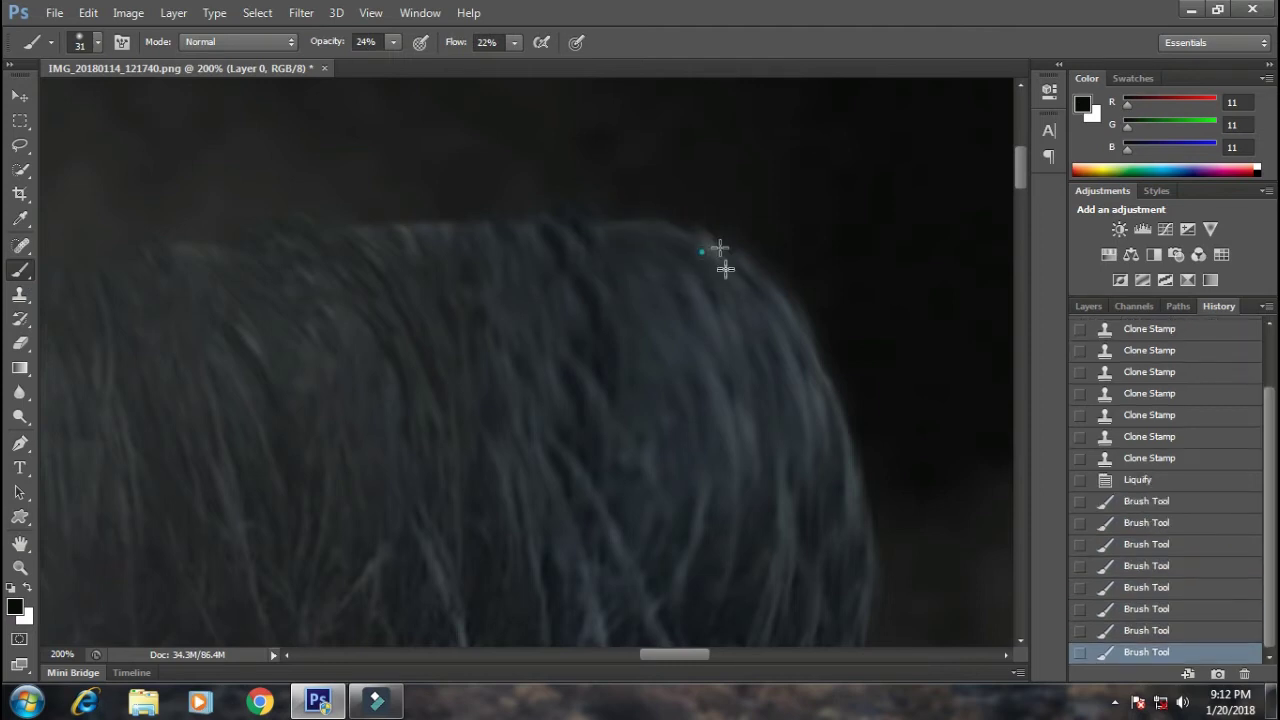
left_click(720, 257)
left_click(660, 277)
left_click(652, 300)
left_click(720, 313)
left_click(538, 229)
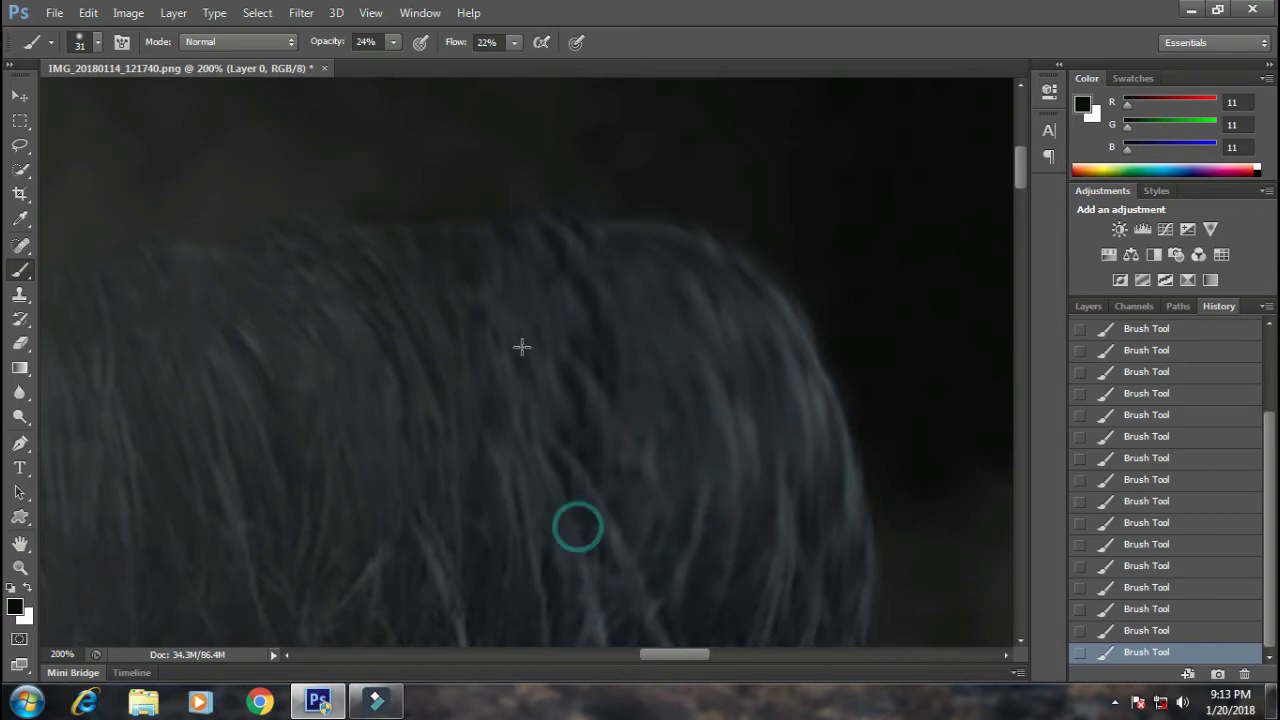
scroll(628, 355, "down", 2)
scroll(628, 355, "down", 2)
scroll(628, 355, "down", 2)
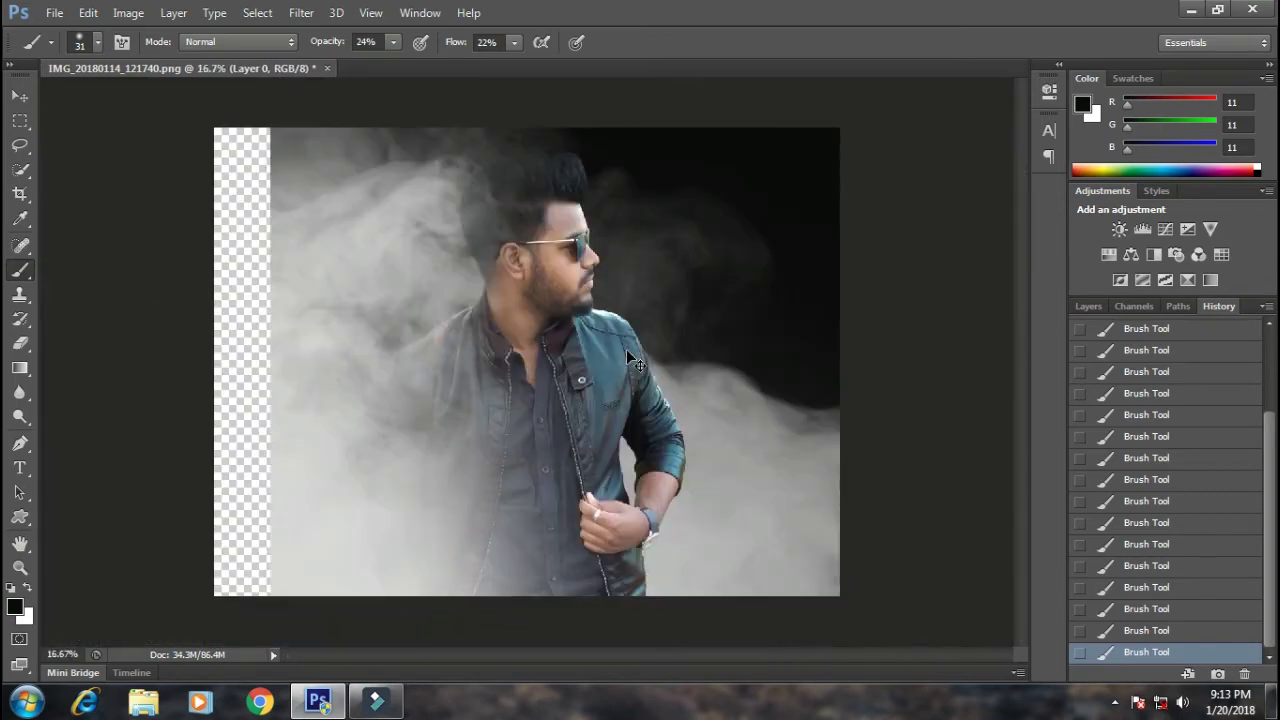
scroll(626, 349, "up", 5)
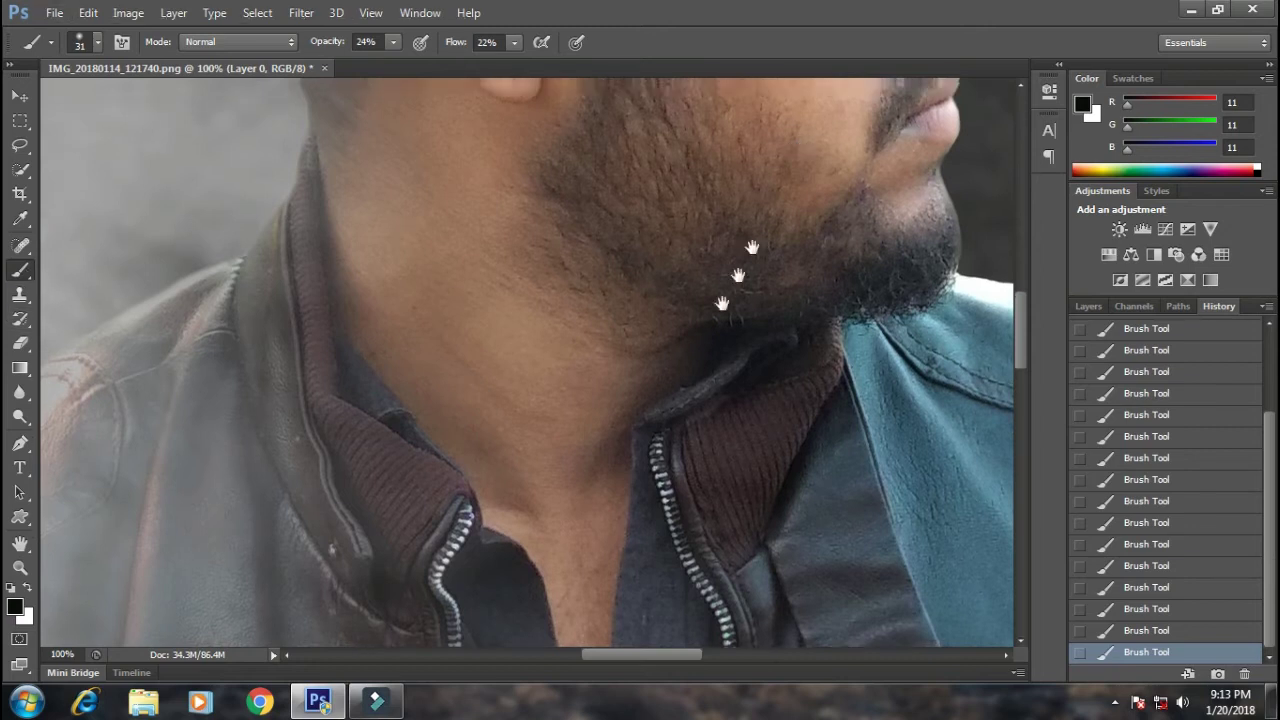
scroll(737, 280, "up", 5)
- Set the foreground colour to a light skin tone (240, 212, 197)
left_click(737, 141, "alt")
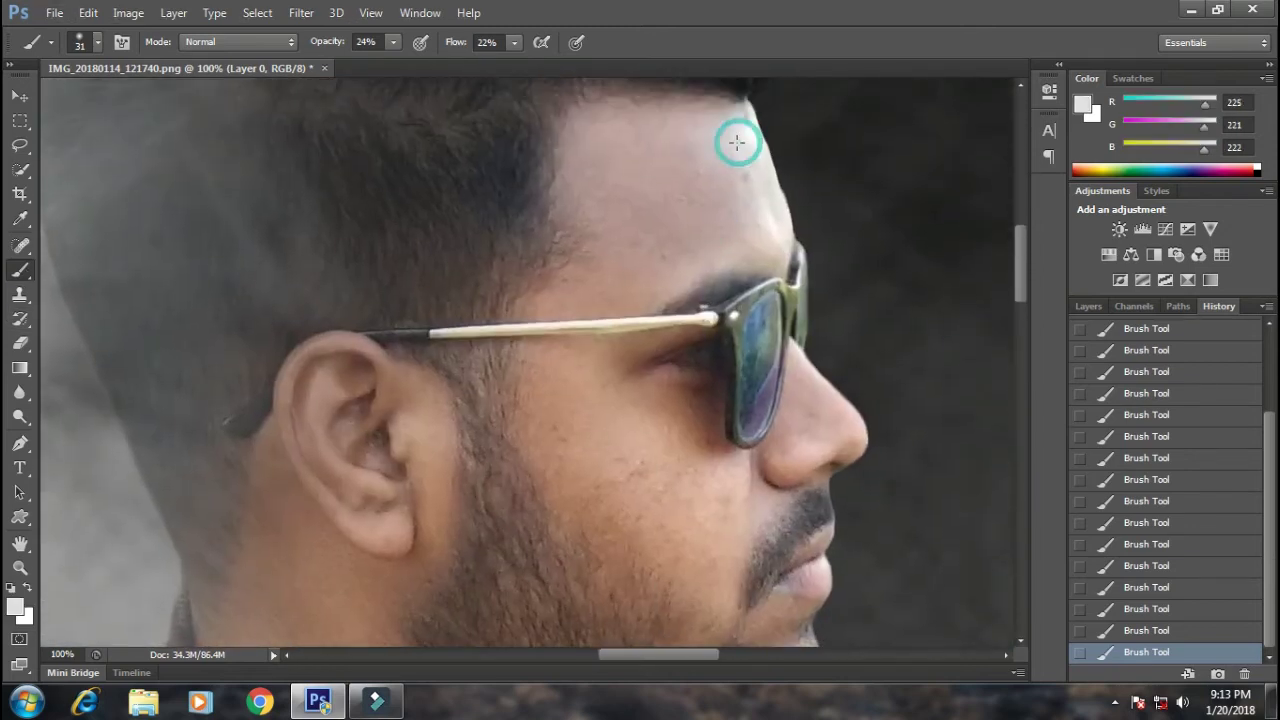
left_click(15, 607)
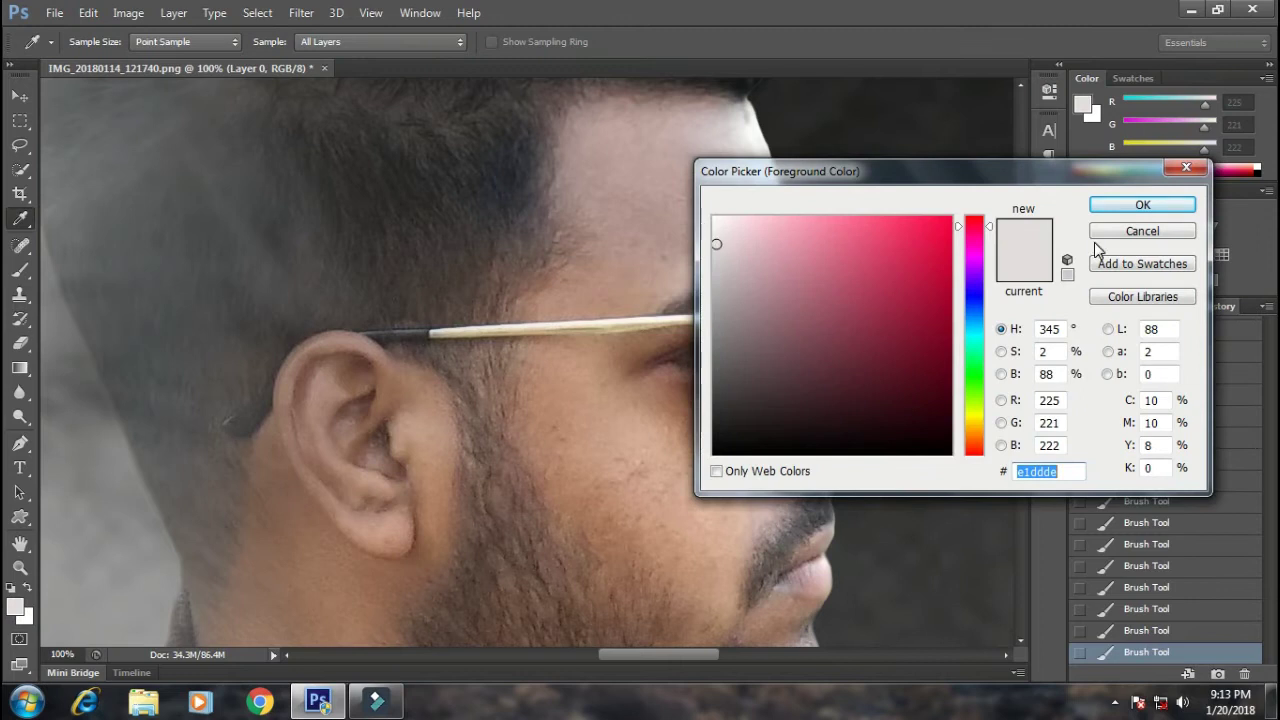
key("Return")
key("b")
left_click(629, 434, "alt")
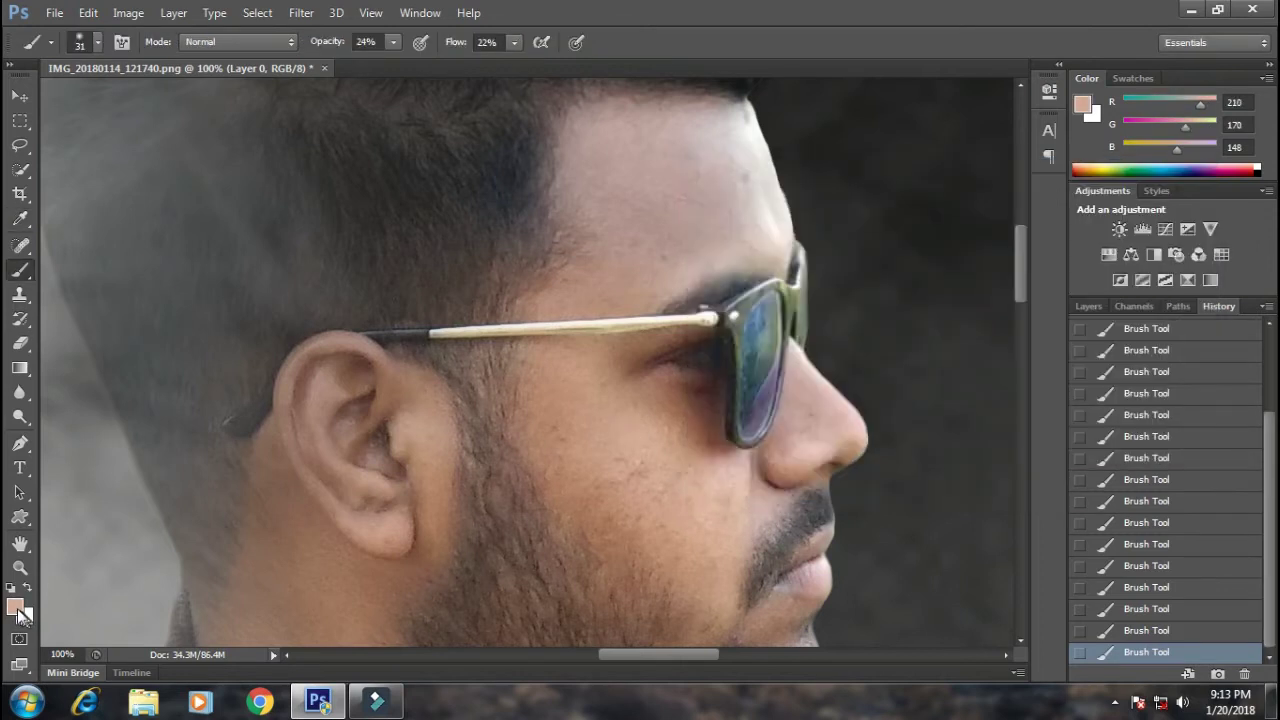
left_click(17, 607)
left_click(755, 230)
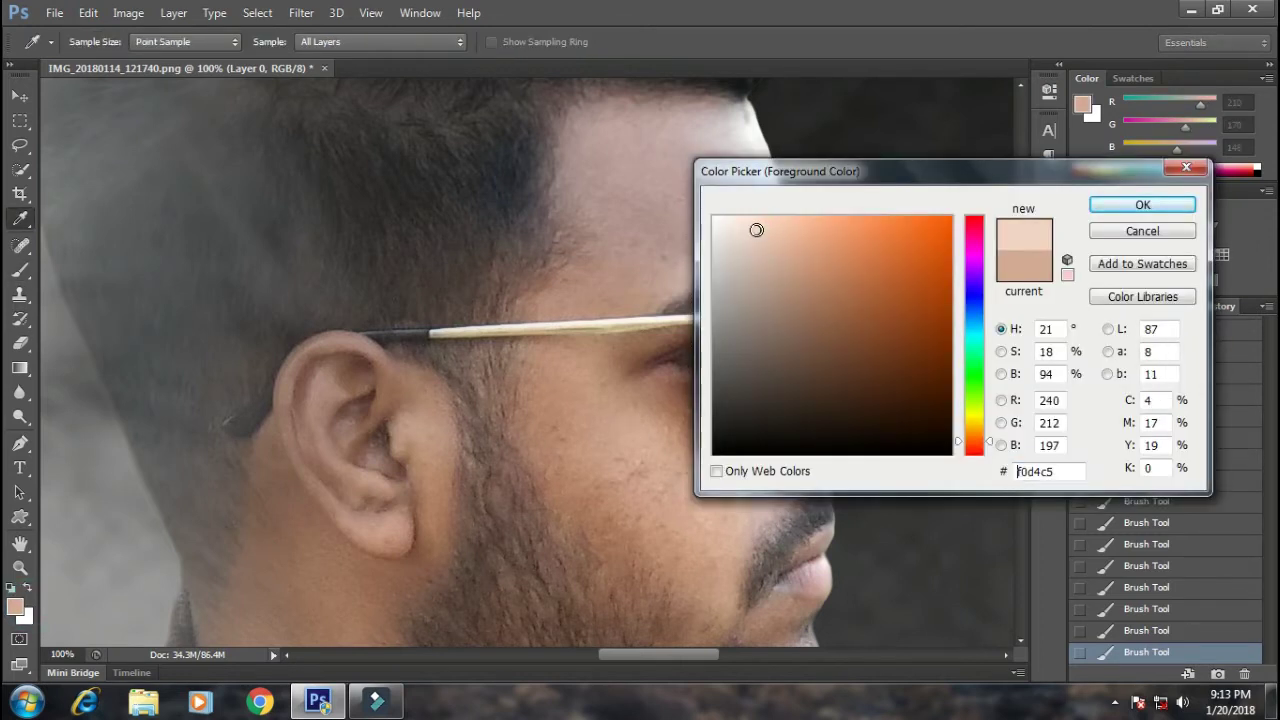
left_click(1188, 206)
- Enlarge the soft brush to 88 px
right_click(586, 194)
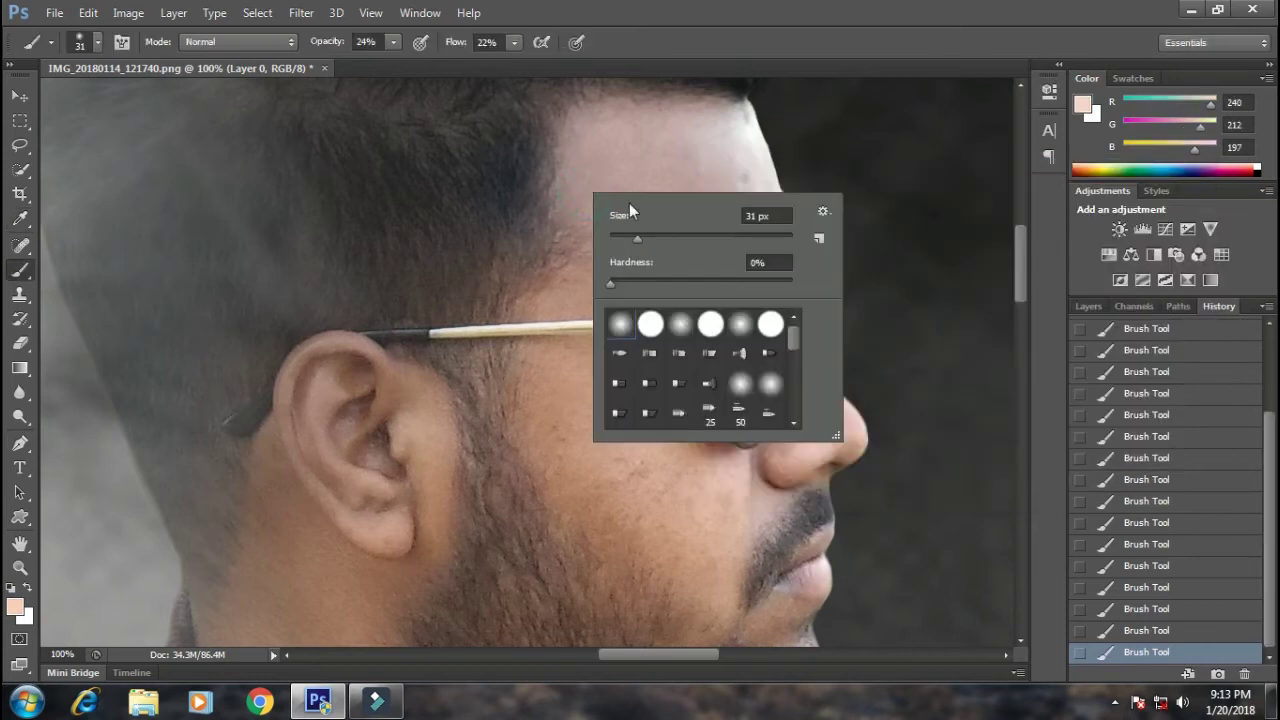
key("Escape")
right_click(606, 150)
left_click_drag(637, 195, 706, 200)
key("Return")
- Lighten the skin under the eye, temple, chin and nose
left_click_drag(621, 292, 561, 132)
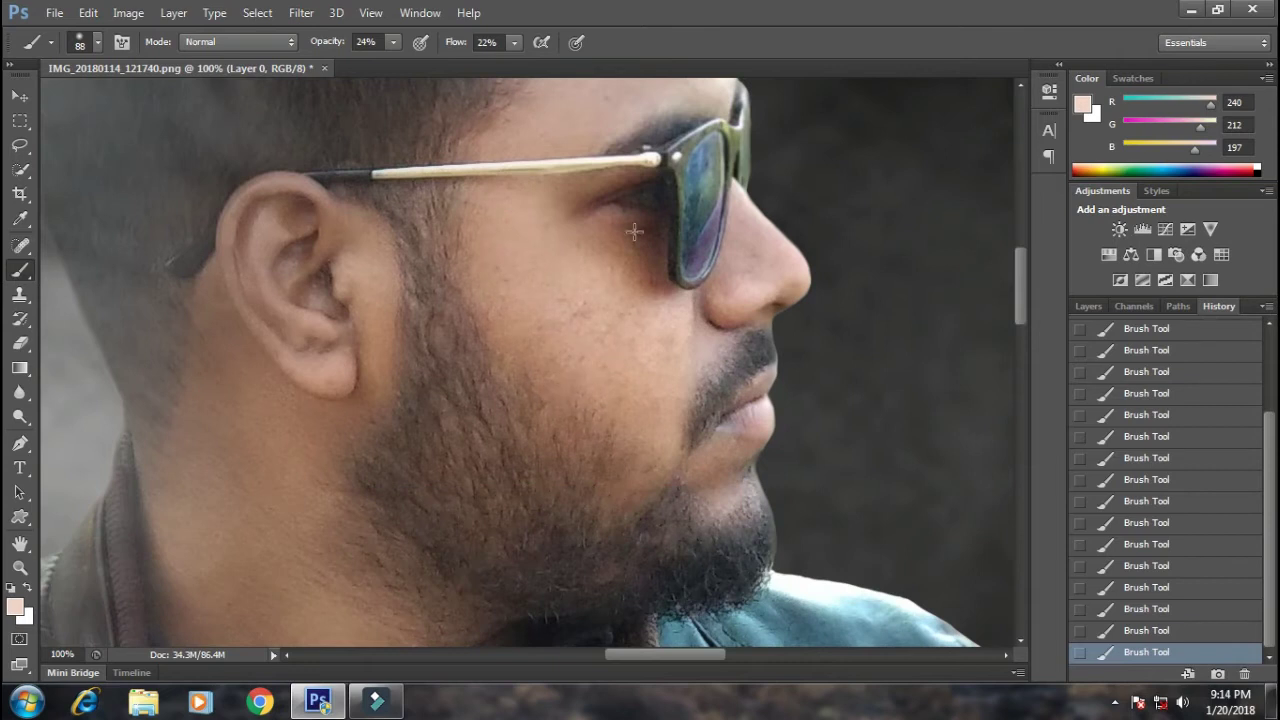
left_click_drag(638, 250, 500, 209)
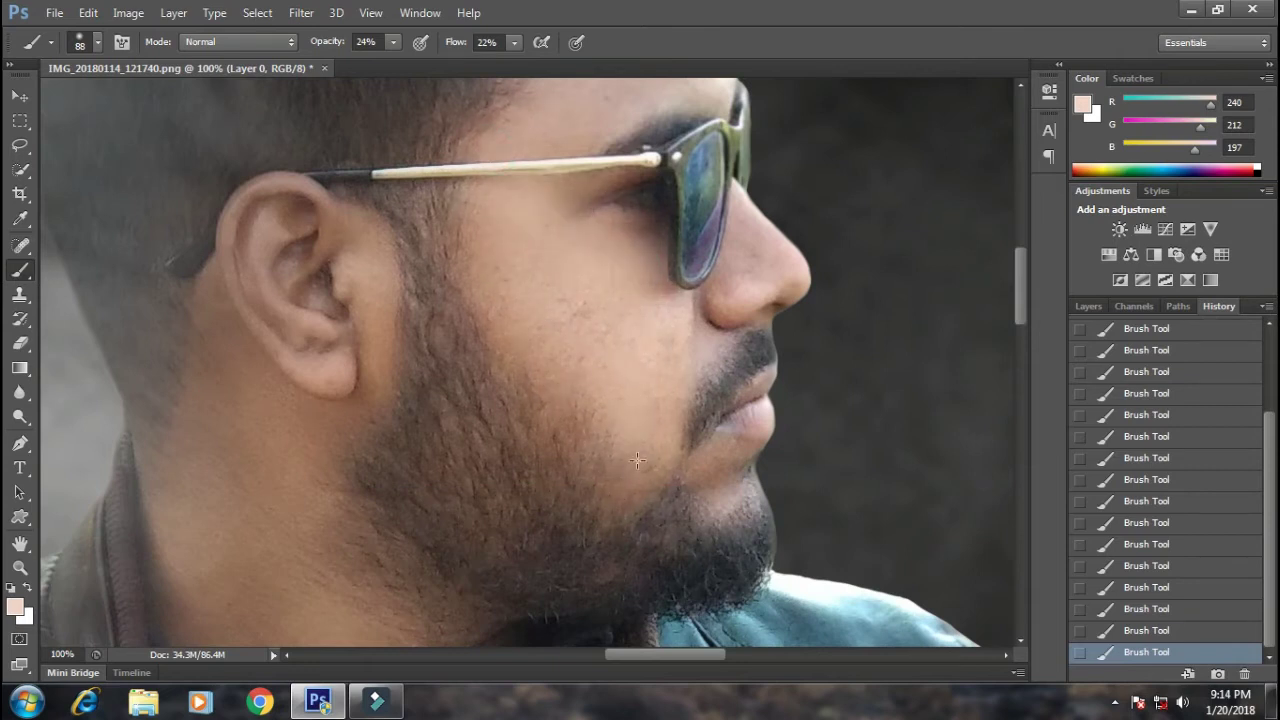
left_click(706, 470)
key("bracketleft")
key("bracketleft")
key("bracketleft")
key("bracketright")
key("bracketright")
key("bracketright")
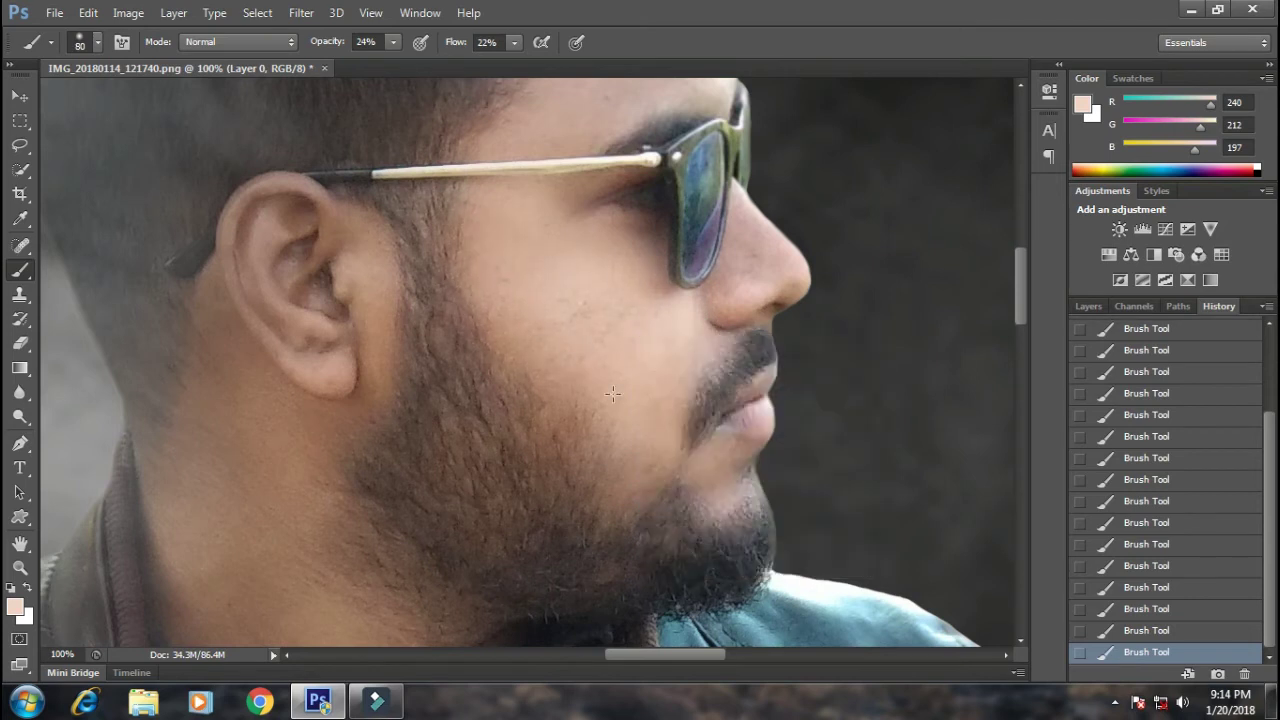
left_click(737, 230)
- Reduce the brush size slightly and lighten the skin on the neck
right_click(743, 194)
mouse_move(756, 249)
left_mouse_down()
mouse_move(743, 194)
mouse_move(470, 250)
left_mouse_up()
key("Escape")
right_click(470, 250)
key("Return")
left_click_drag(355, 195, 380, 310)
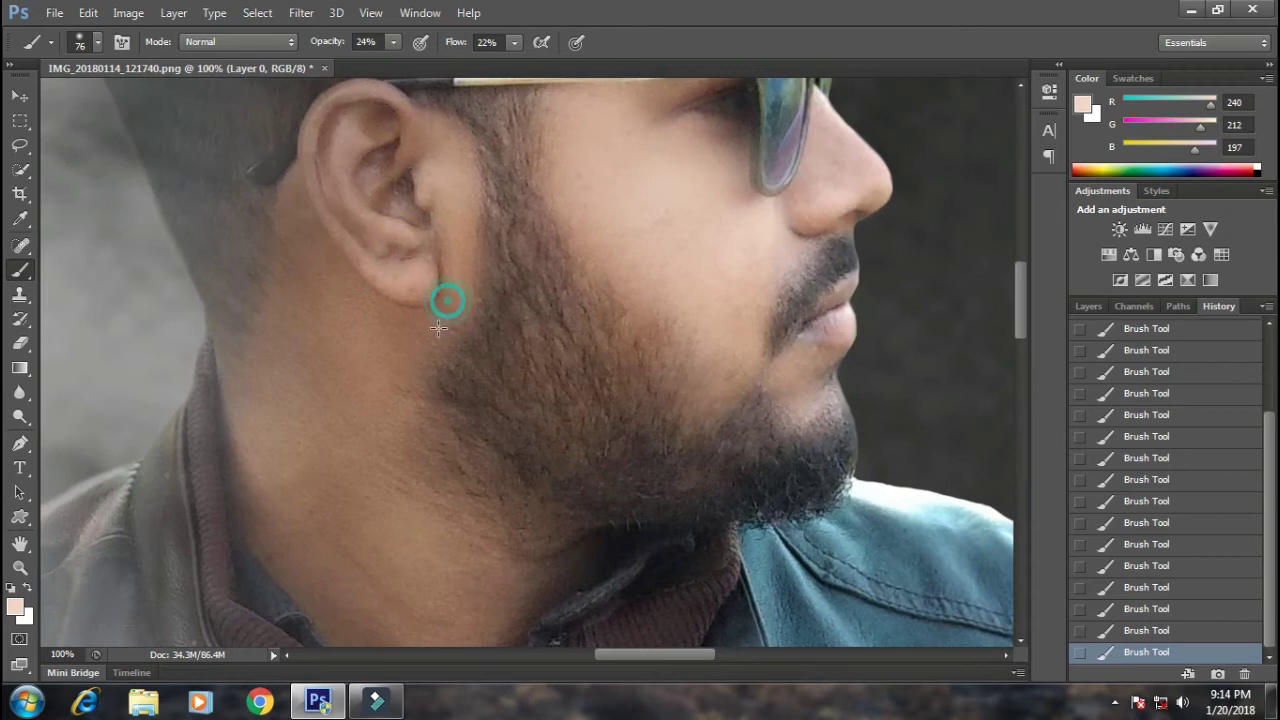
left_click_drag(460, 595, 314, 542)
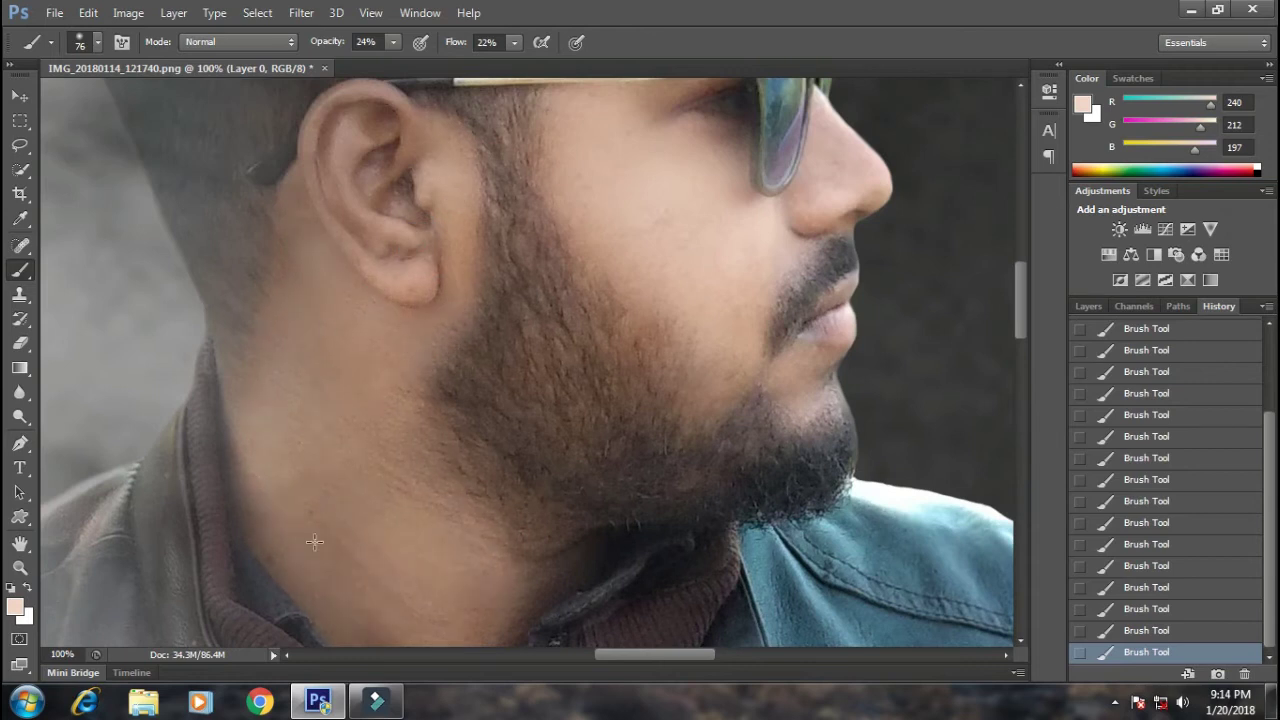
- Zoom in on the wrist and lighten the forearm and hand skin
scroll(355, 429, "down", 3)
scroll(386, 400, "up", 3)
key("ctrl+0")
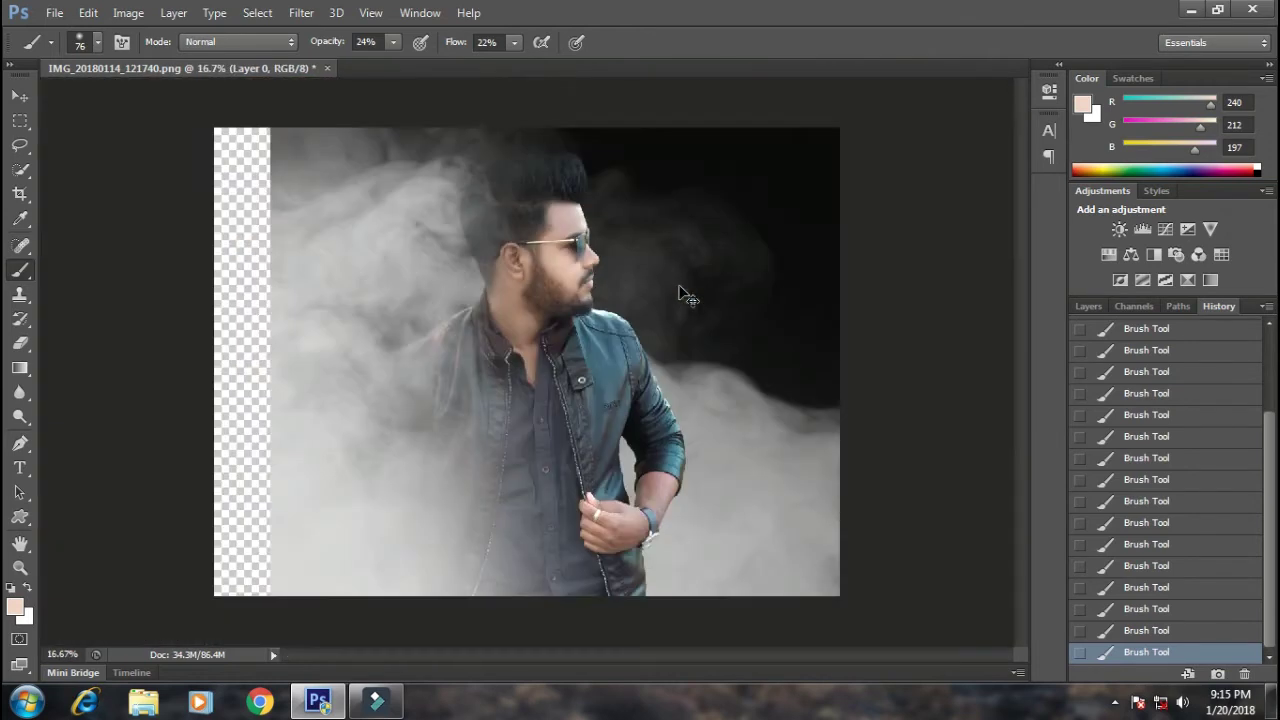
left_click(694, 511)
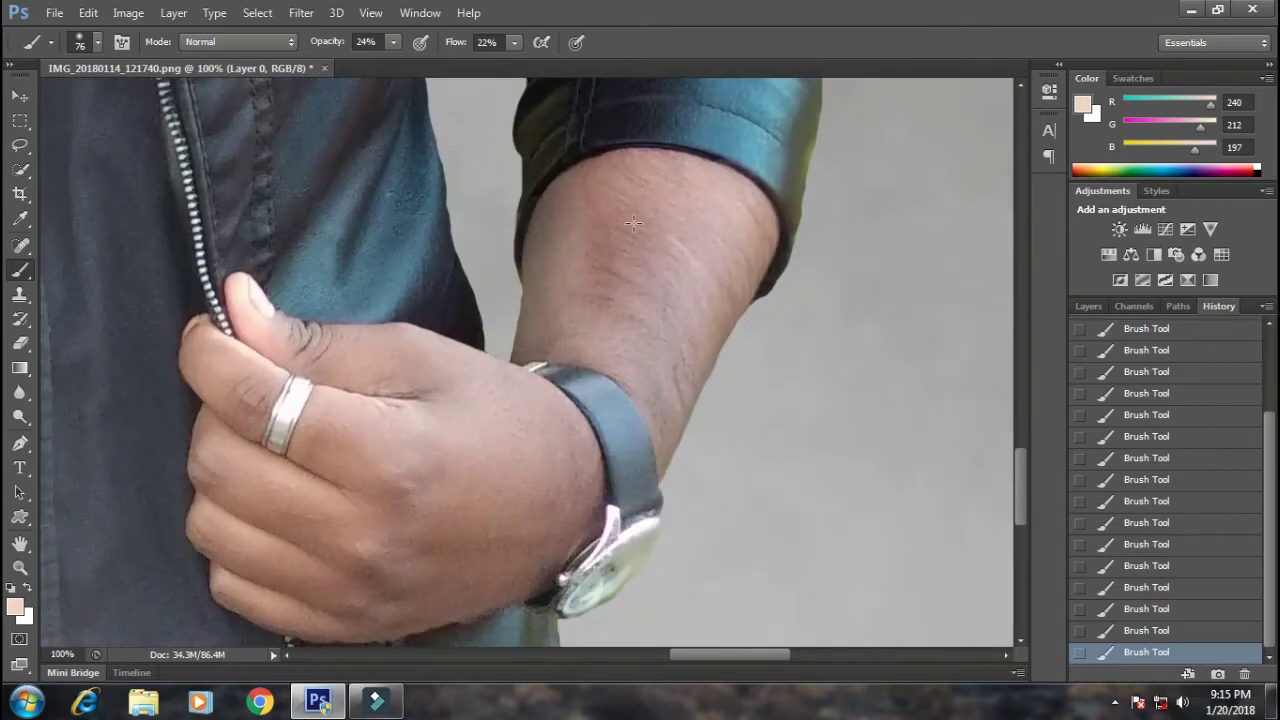
left_click_drag(633, 222, 686, 359)
scroll(607, 292, "down", 2)
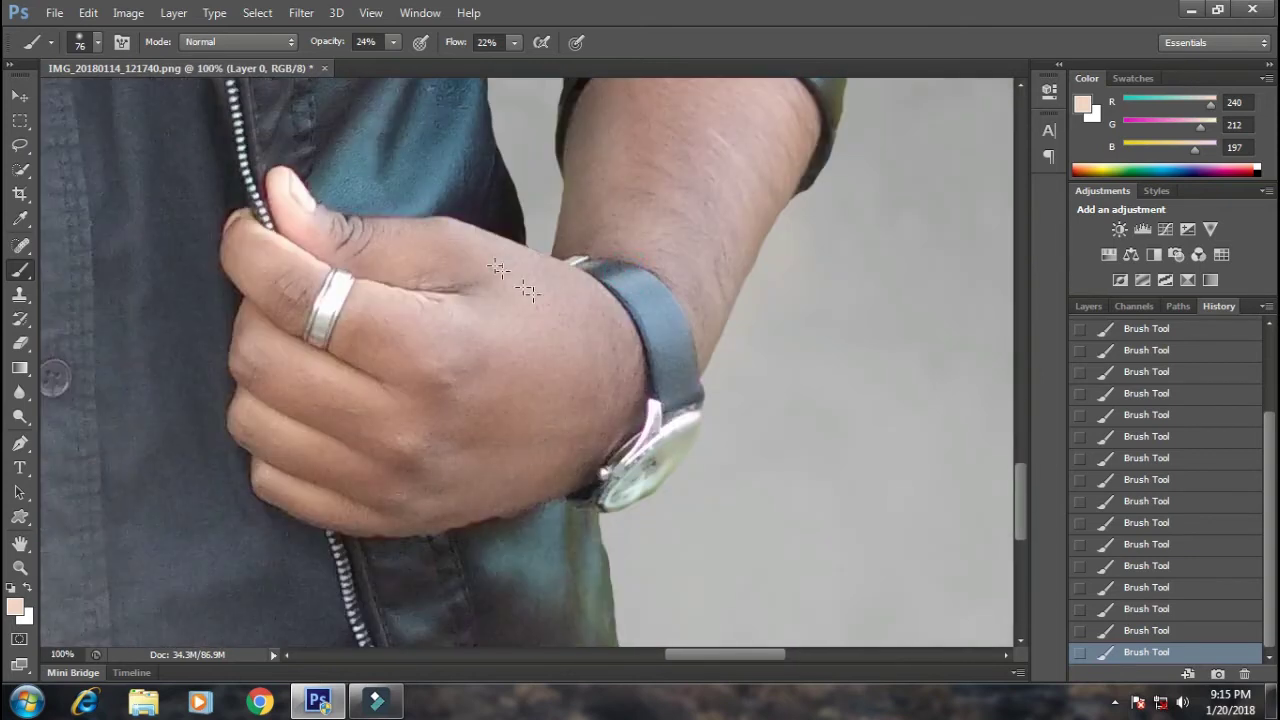
mouse_move(440, 420)
left_mouse_down()
mouse_move(481, 366)
mouse_move(500, 480)
left_mouse_up()
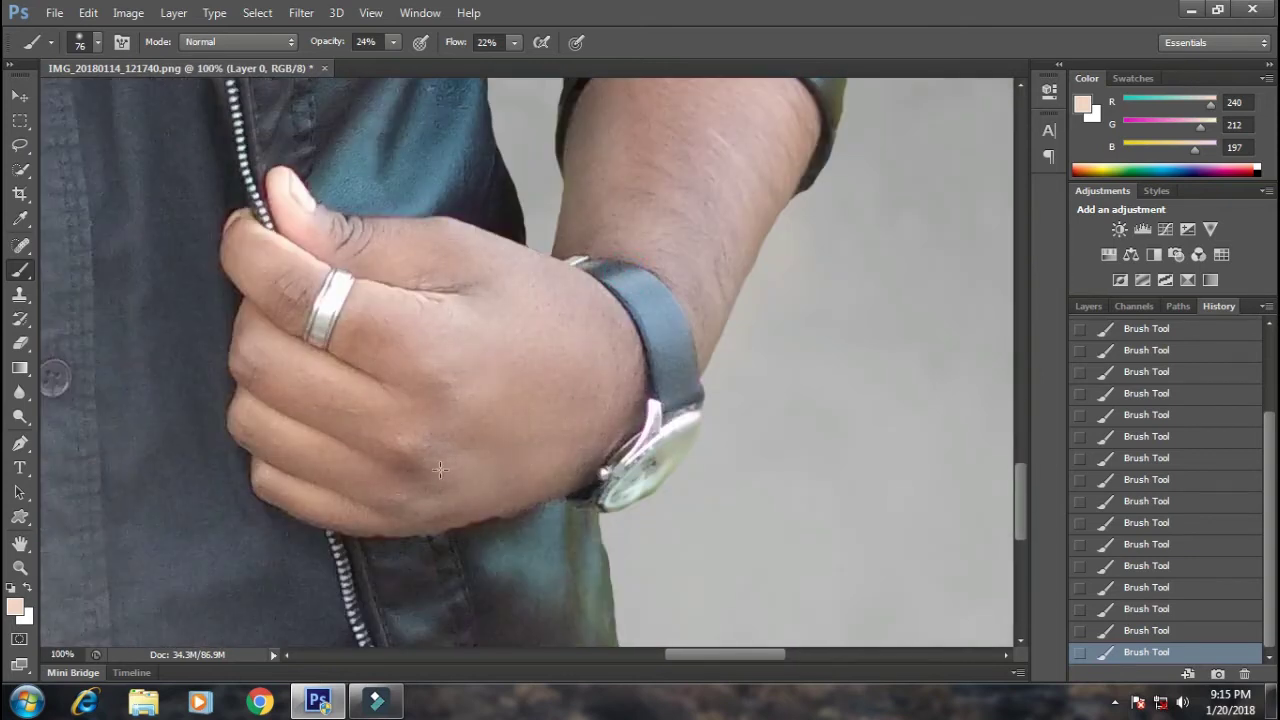
scroll(610, 325, "down", 5)
scroll(620, 341, "up", 4)
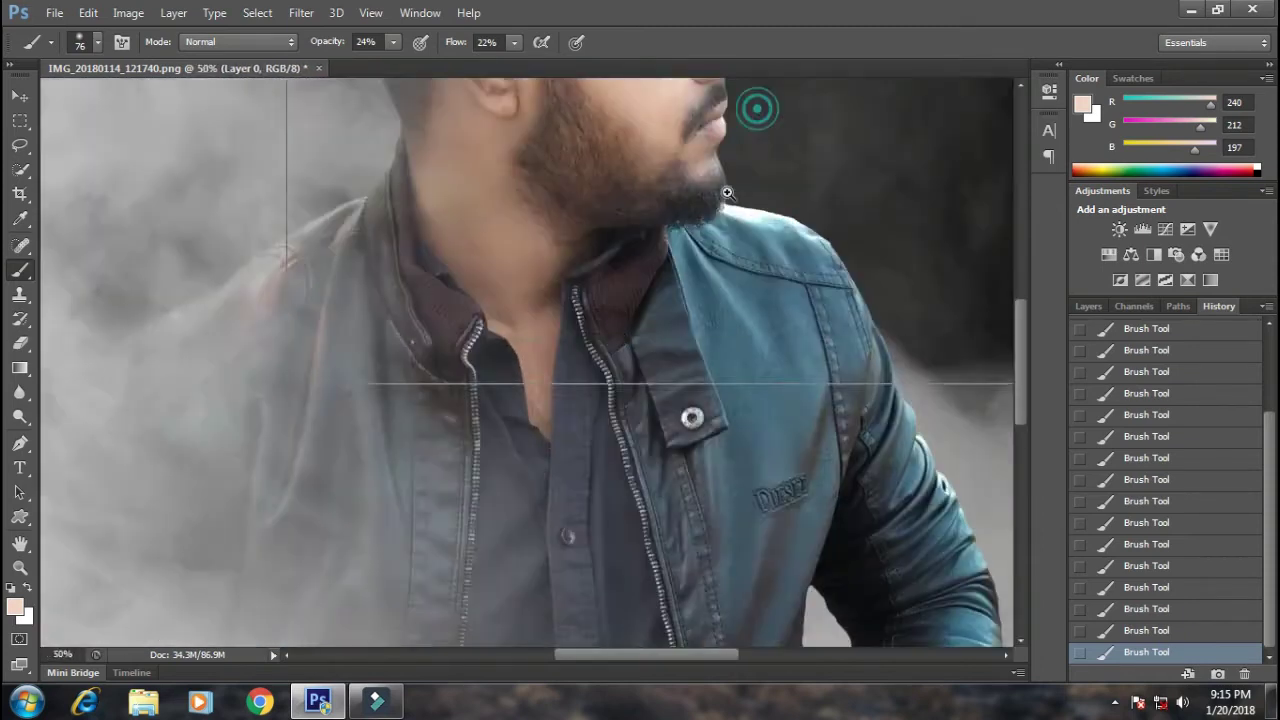
scroll(757, 108, "up", 2)
scroll(657, 200, "up", 1)
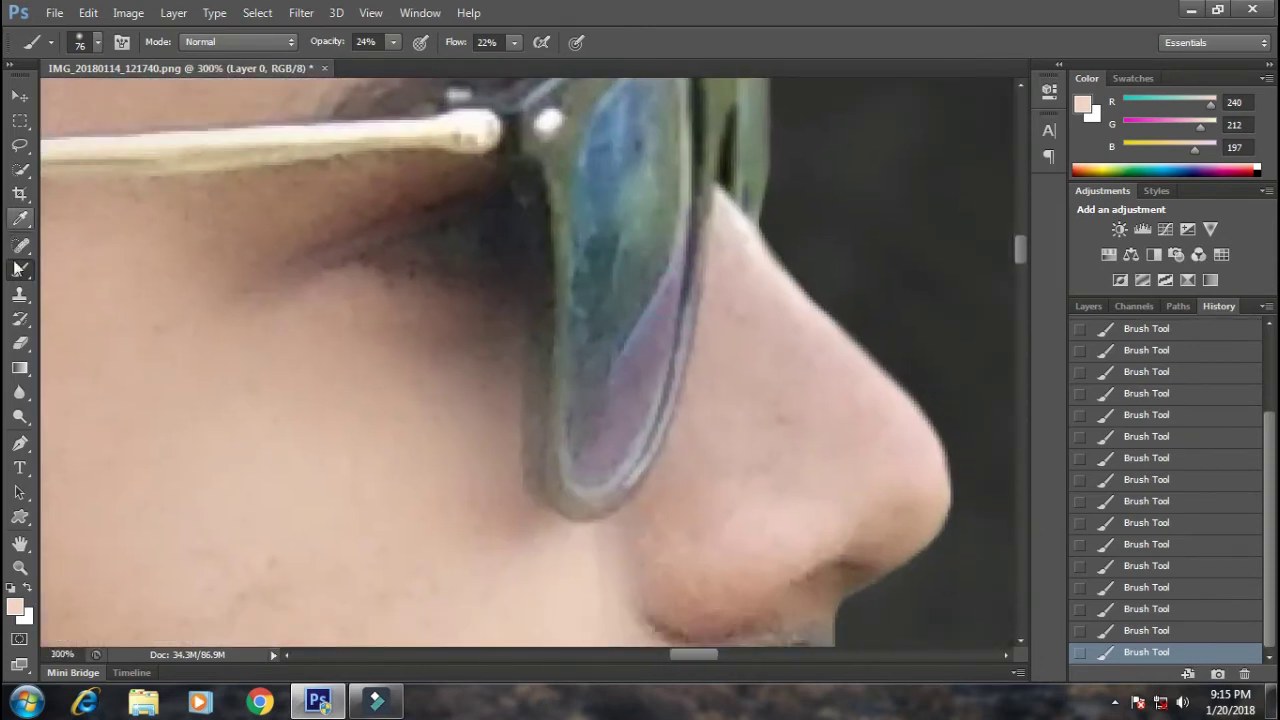
- Set the History Brush to 24 px and paint back the lens's original colours
left_click(20, 318)
right_click(640, 299)
type("24")
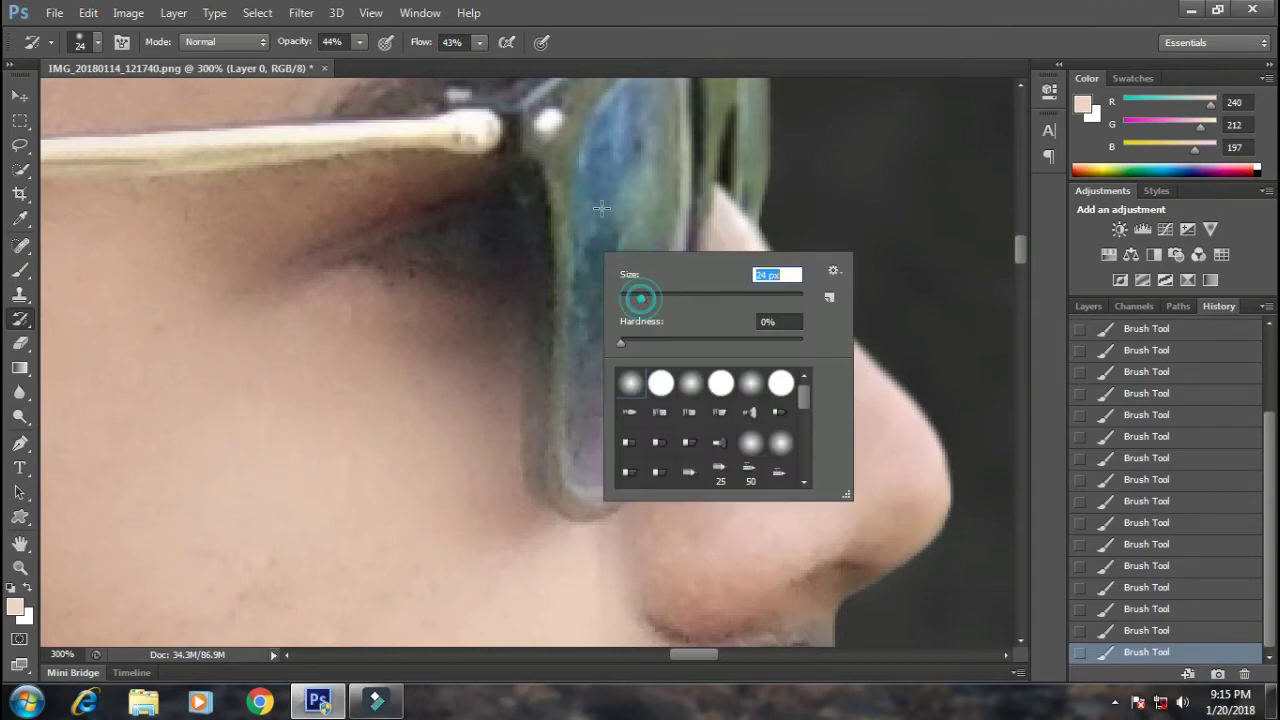
key("Return")
left_click_drag(603, 184, 610, 420)
- At 100% opacity, restore the rest of the lens and its frame's edge and bottom
key("0")
left_click(478, 42)
mouse_move(577, 175)
left_mouse_down()
mouse_move(643, 363)
mouse_move(557, 440)
left_mouse_up()
left_click_drag(543, 371, 595, 515)
mouse_move(537, 429)
left_mouse_down()
mouse_move(610, 515)
mouse_move(670, 341)
mouse_move(594, 277)
left_mouse_up()
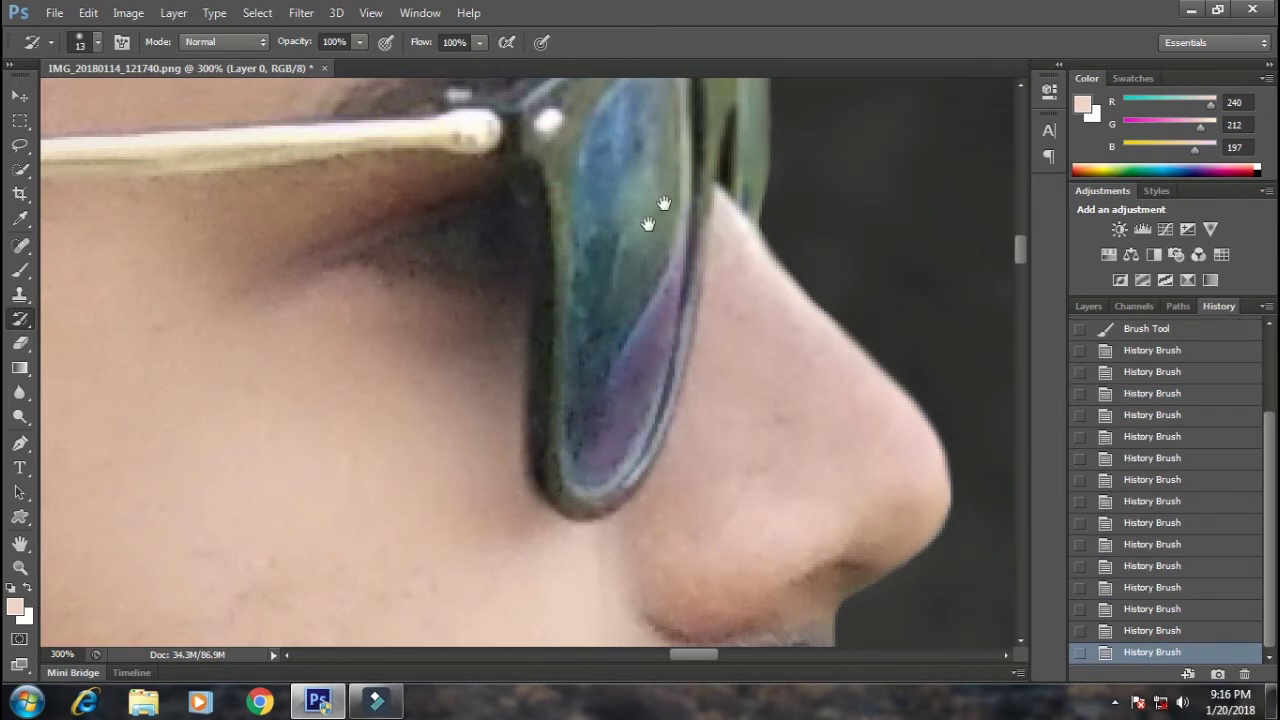
left_click_drag(573, 133, 528, 203)
- Quick-select the lens and boost it with Hue/Saturation: saturation +57, hue toward purple
left_click(20, 170)
left_click_drag(575, 257, 545, 300)
left_click_drag(590, 100, 600, 438)
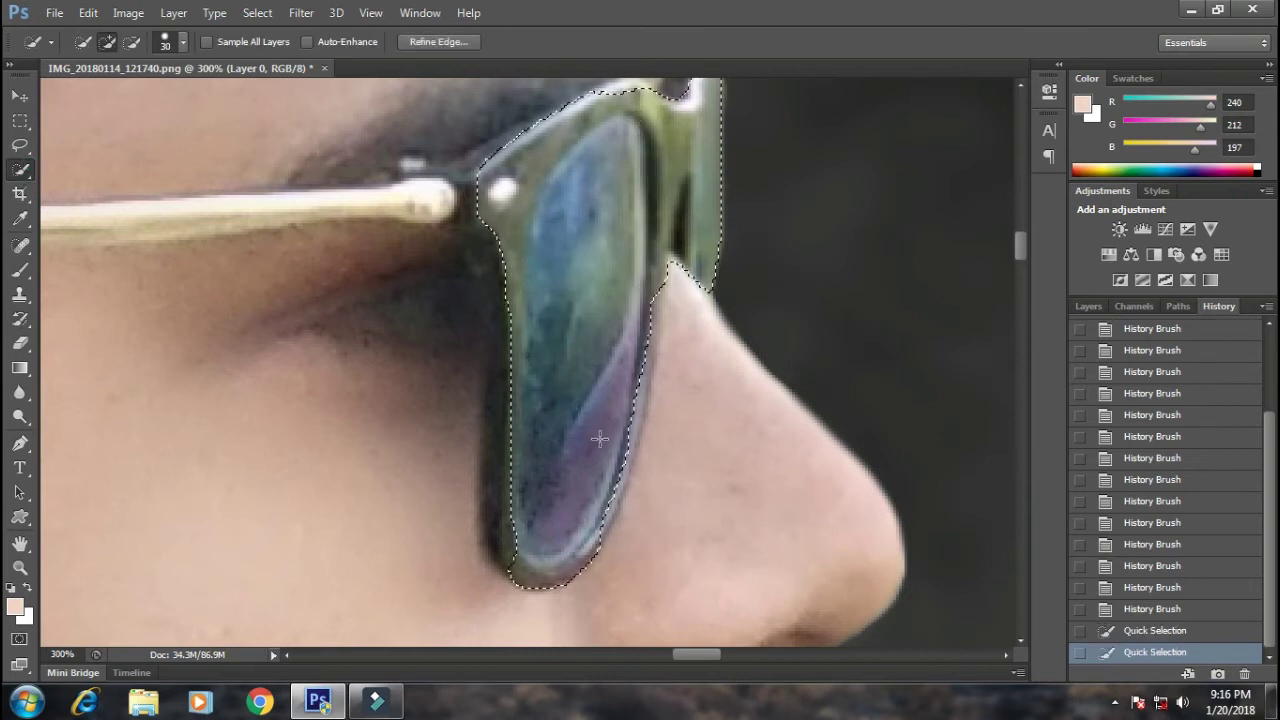
key("ctrl+u")
left_click_drag(931, 606, 983, 610)
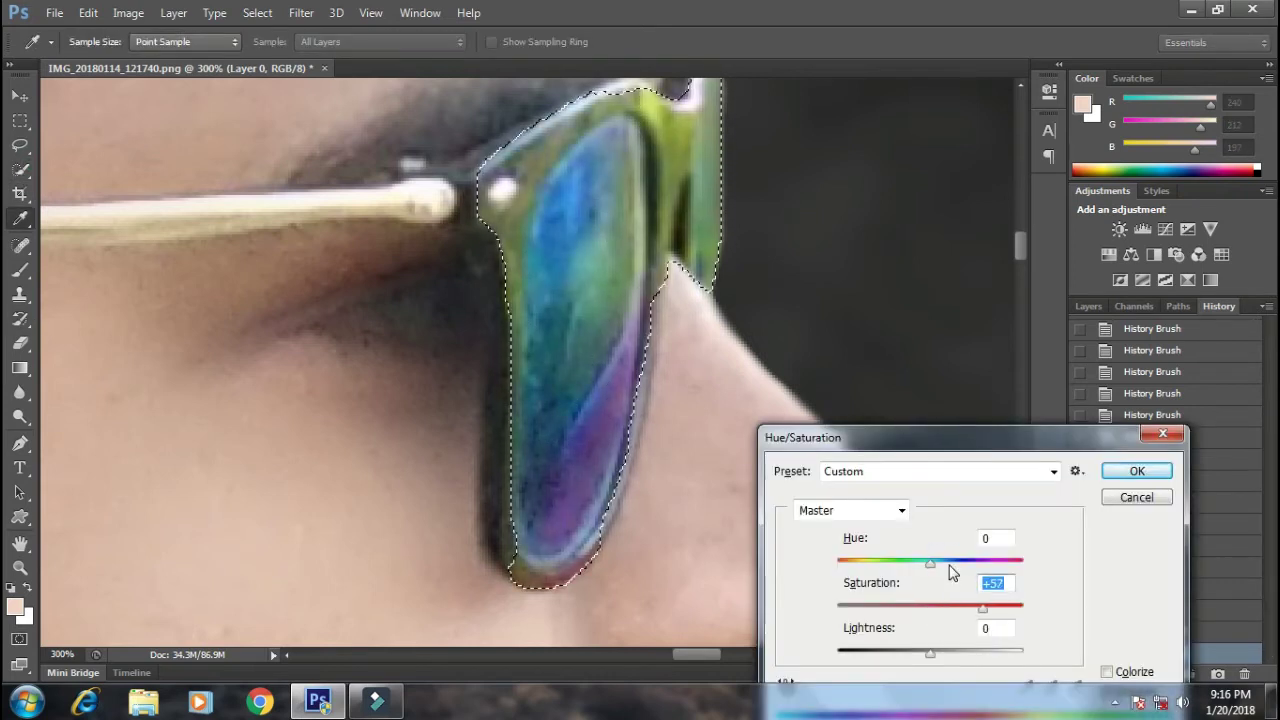
left_click_drag(951, 565, 987, 565)
key("ctrl+minus")
key("ctrl+minus")
key("ctrl+minus")
key("ctrl+minus")
key("ctrl+minus")
key("ctrl+minus")
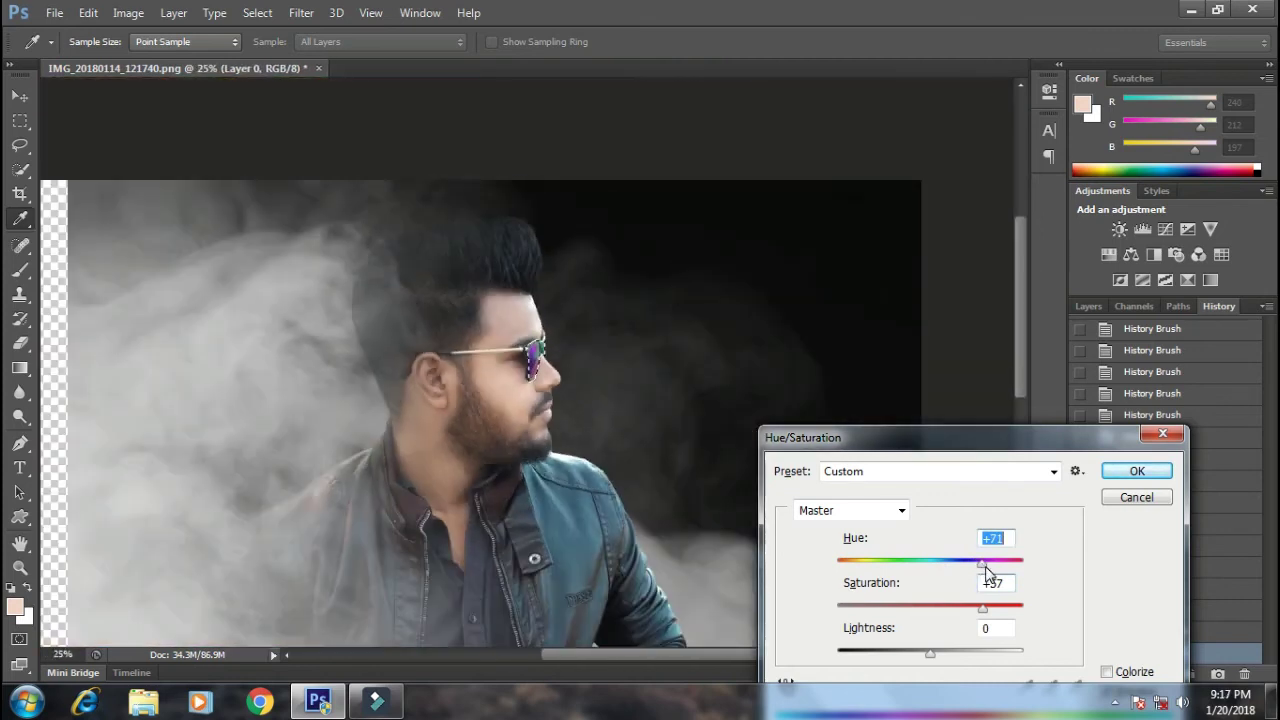
left_click(1136, 471)
key("ctrl+d")
- Crop the poster to a 1:1 square
left_click(20, 120)
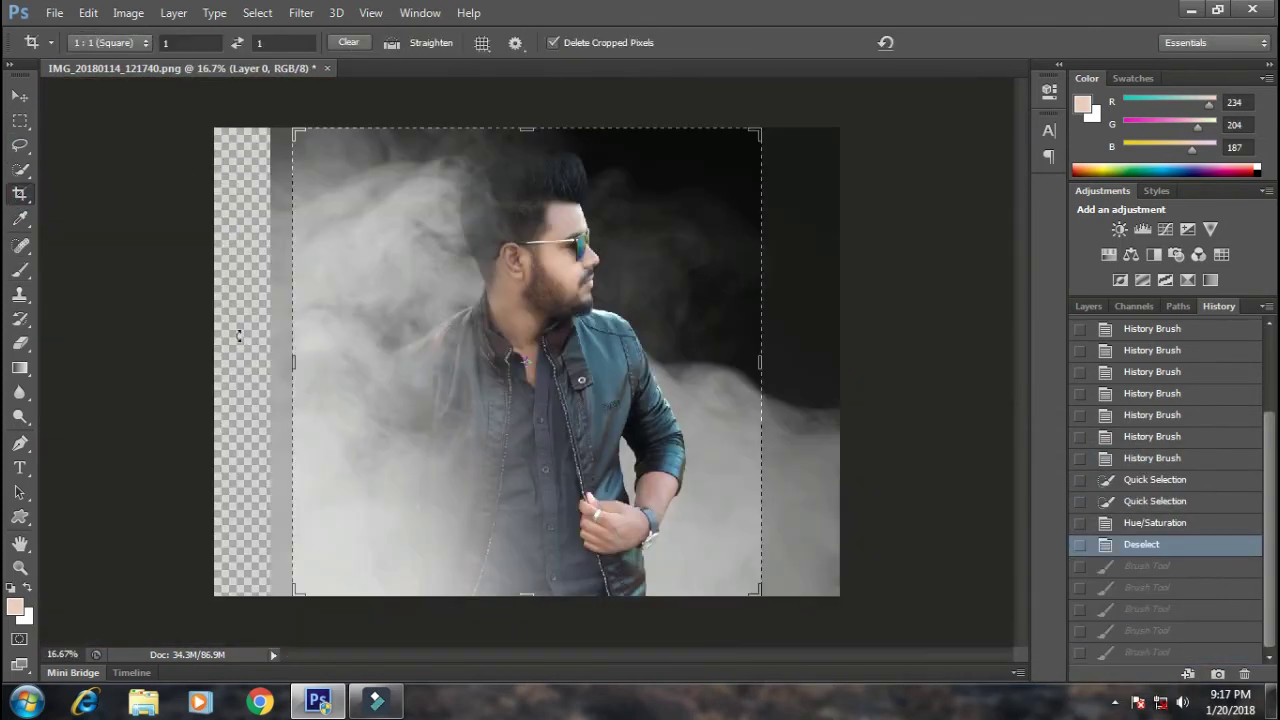
left_click(288, 365)
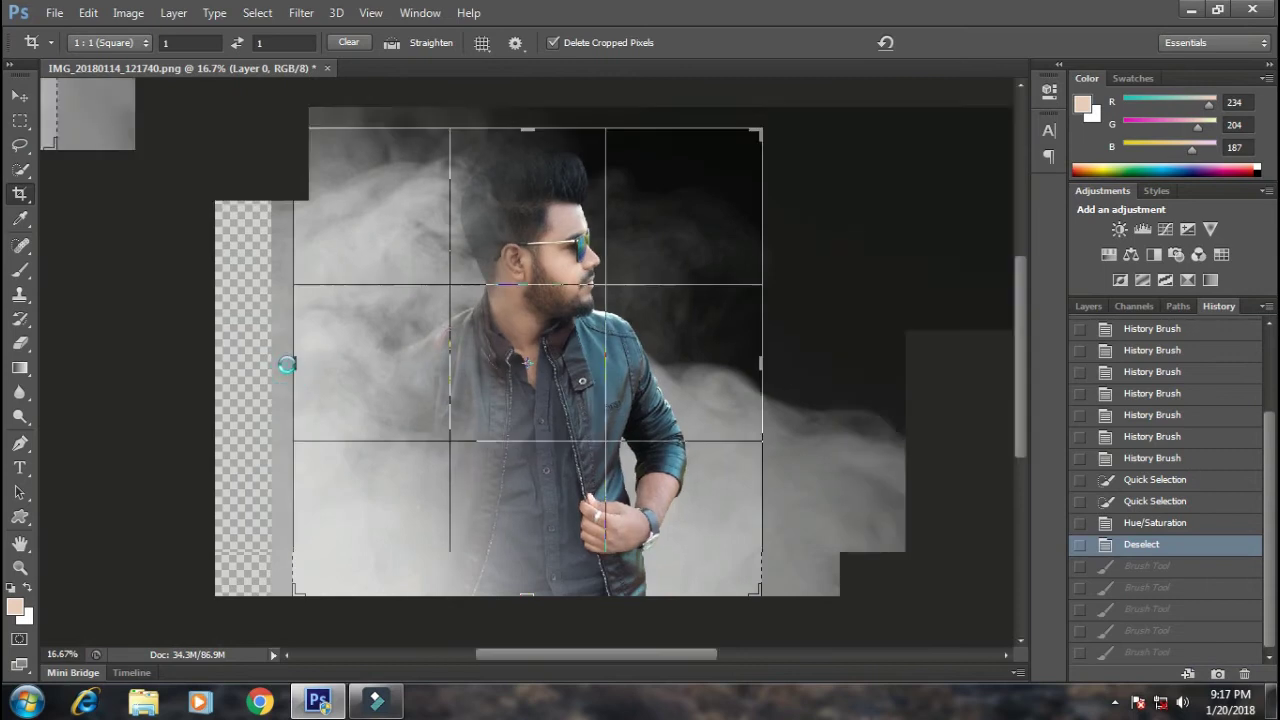
key("Return")
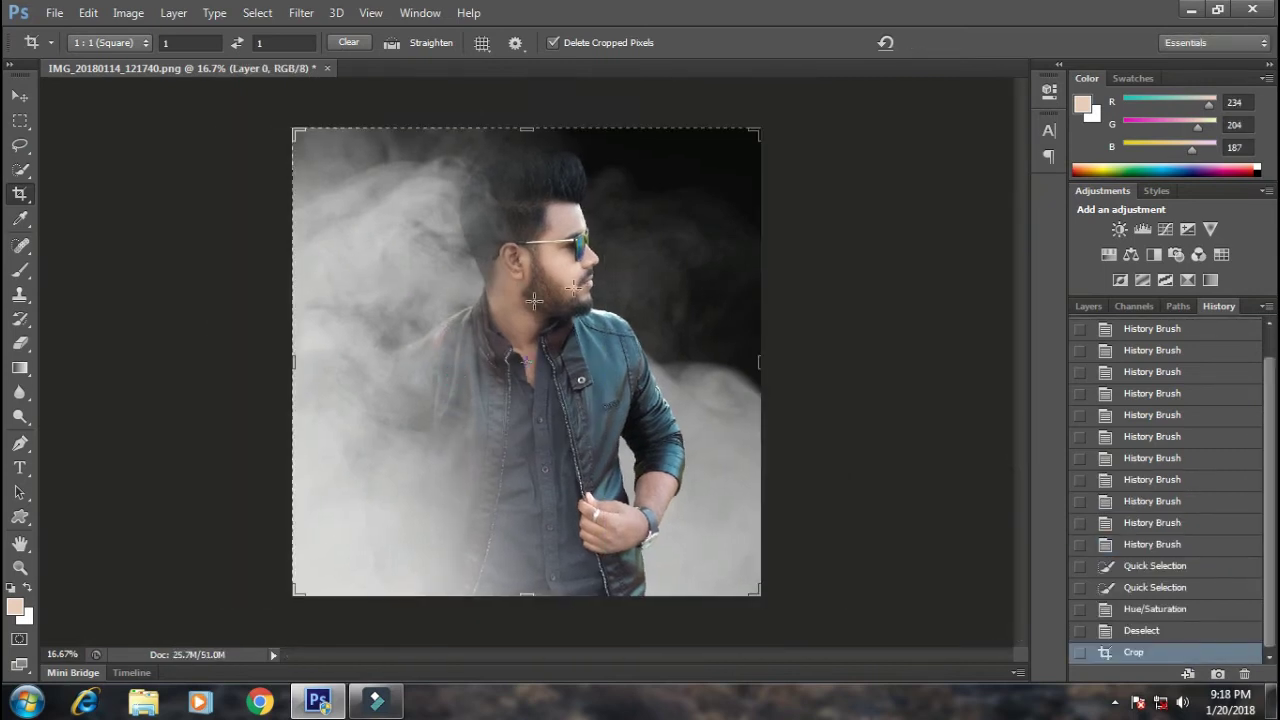
- Apply Smart Sharpen to Layer 1 at Amount 36, Radius 45.4
left_click(20, 96)
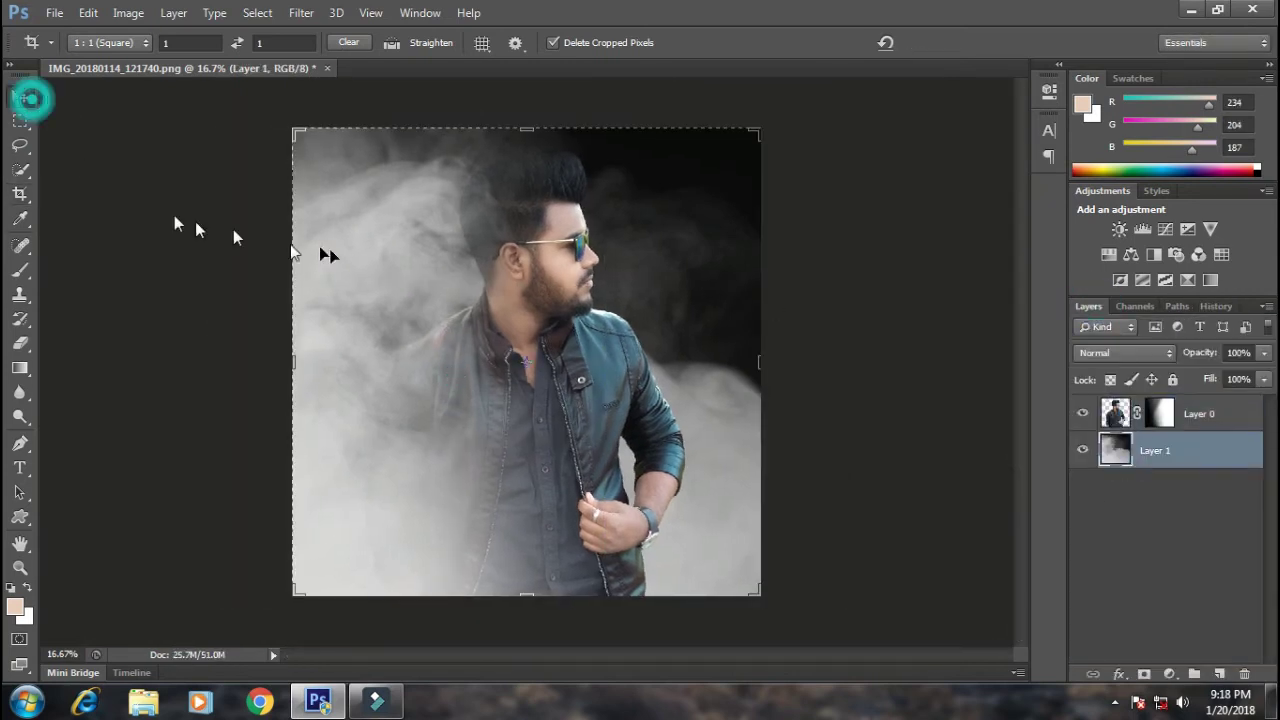
left_click(302, 18)
mouse_move(320, 291)
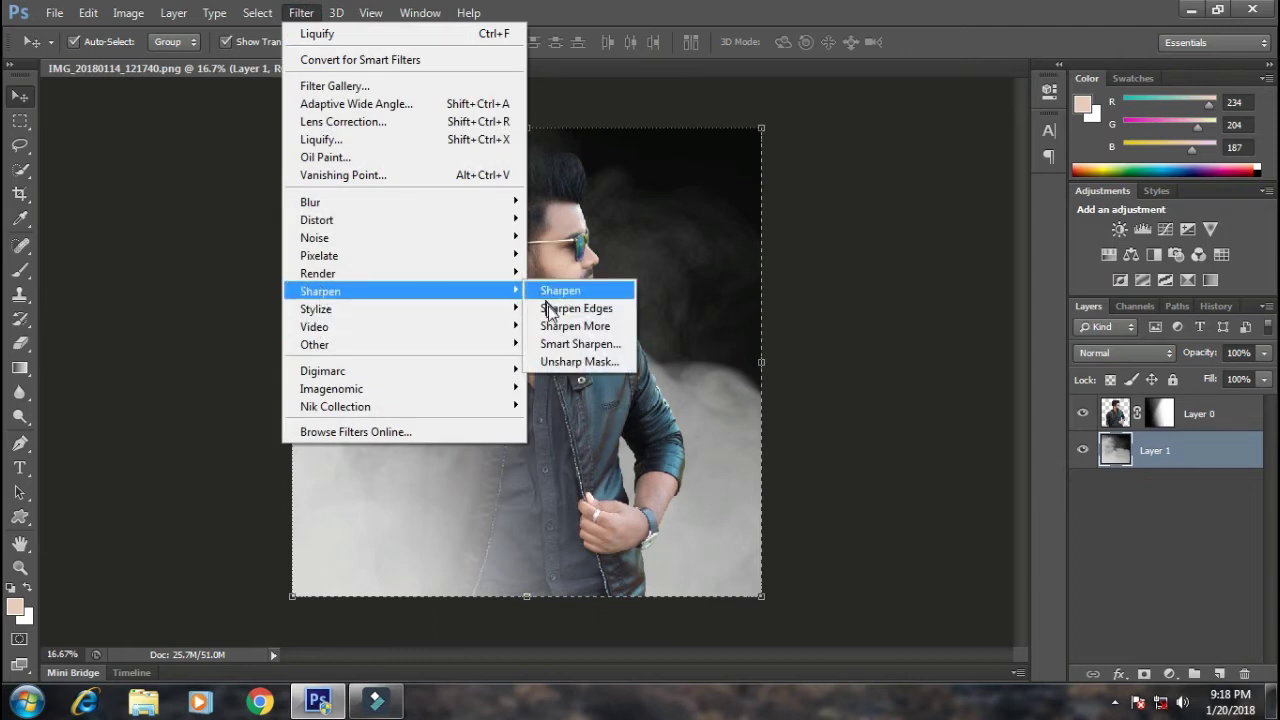
left_click(573, 347)
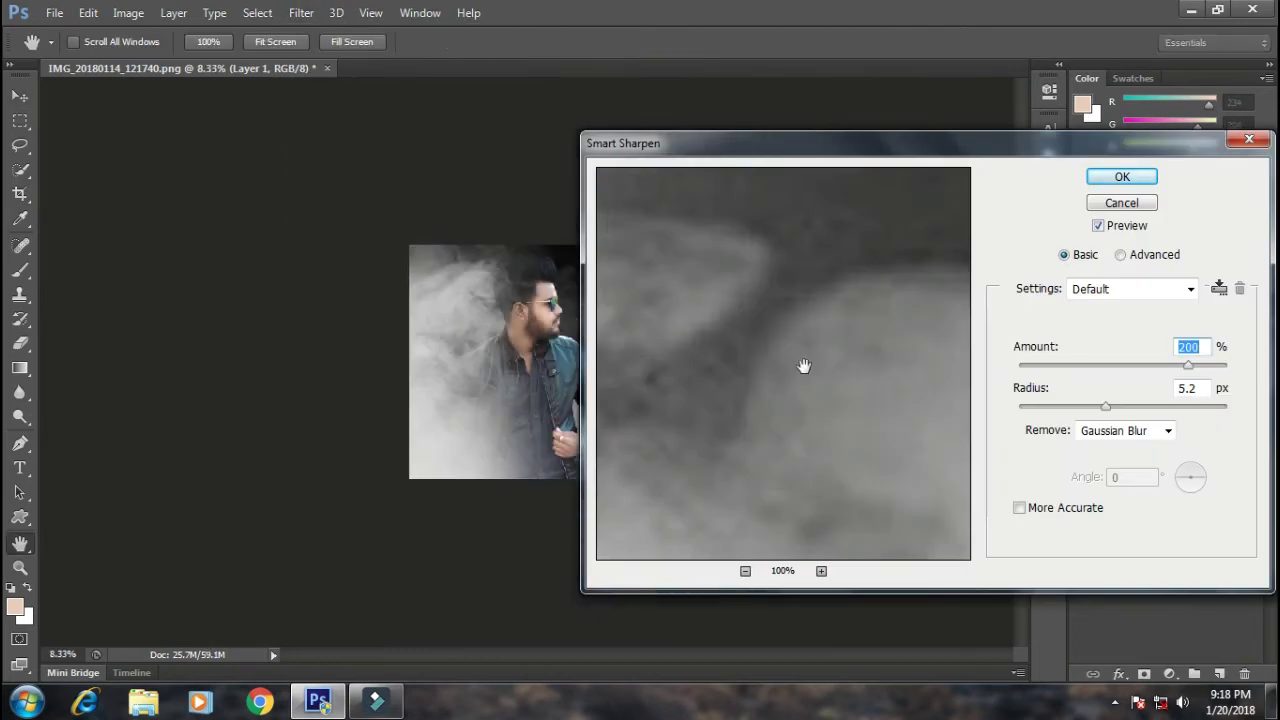
left_click_drag(843, 157, 953, 108)
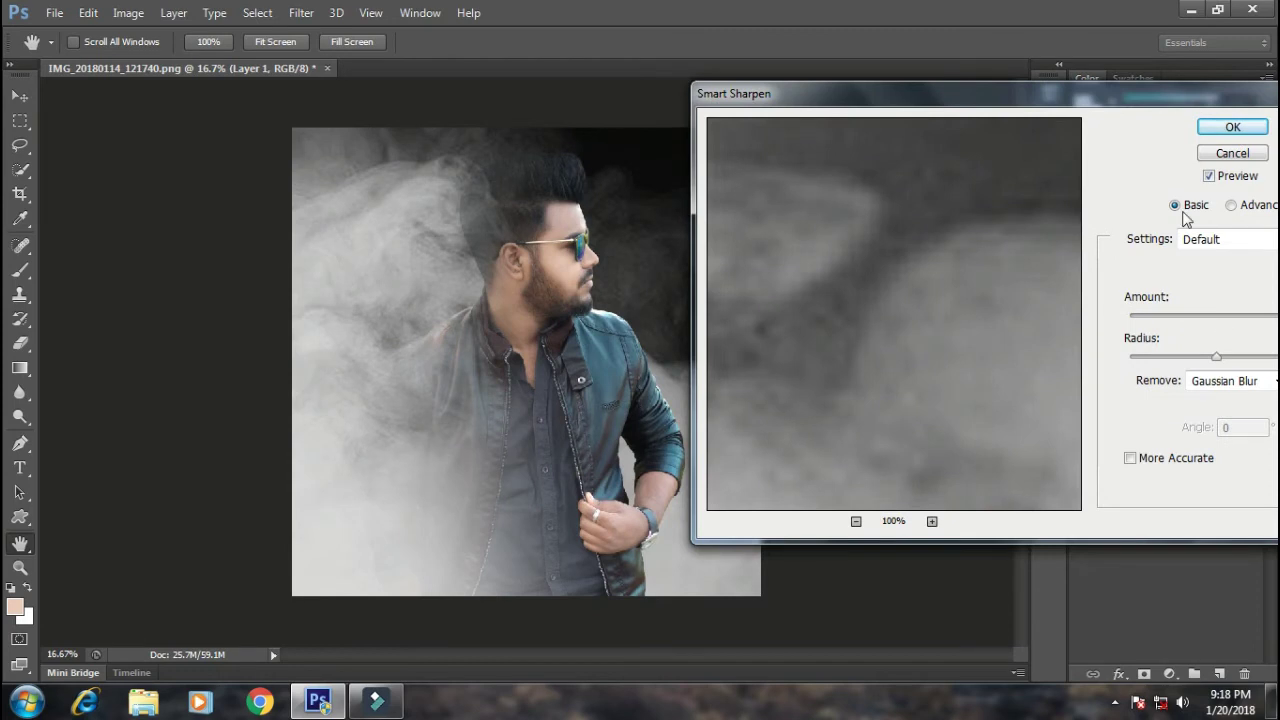
left_click(1163, 309)
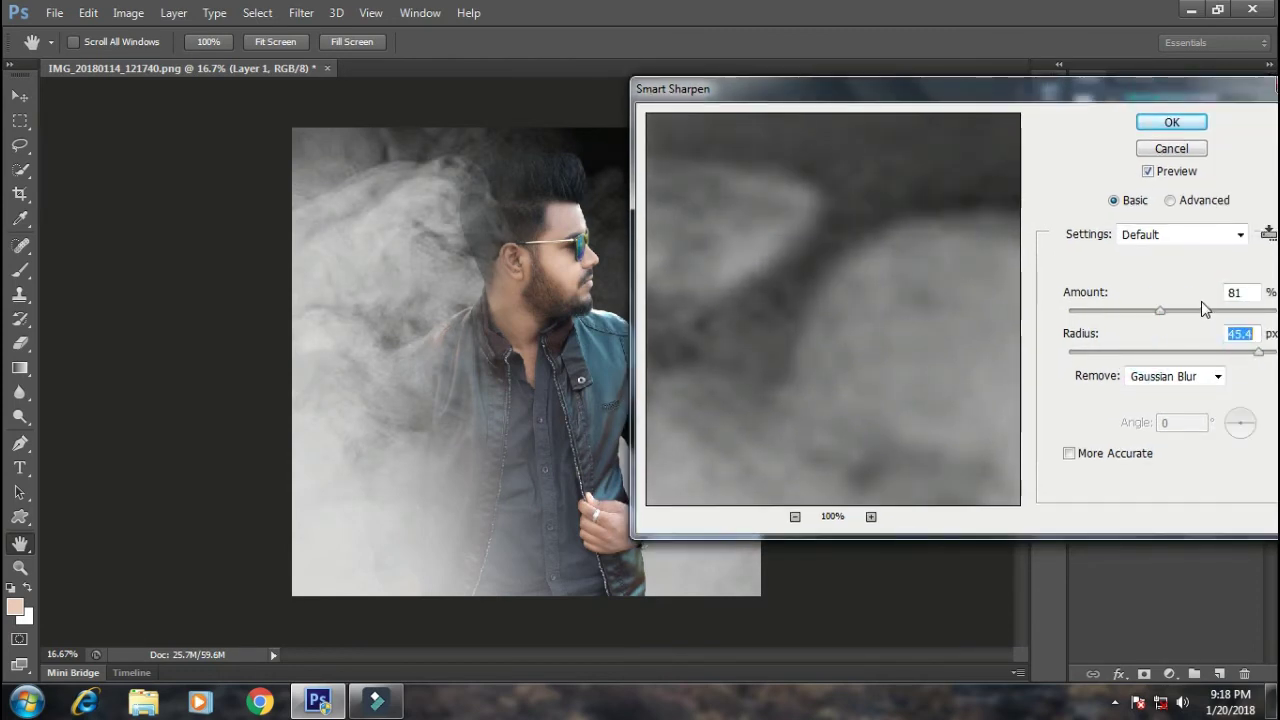
left_click_drag(850, 90, 923, 84)
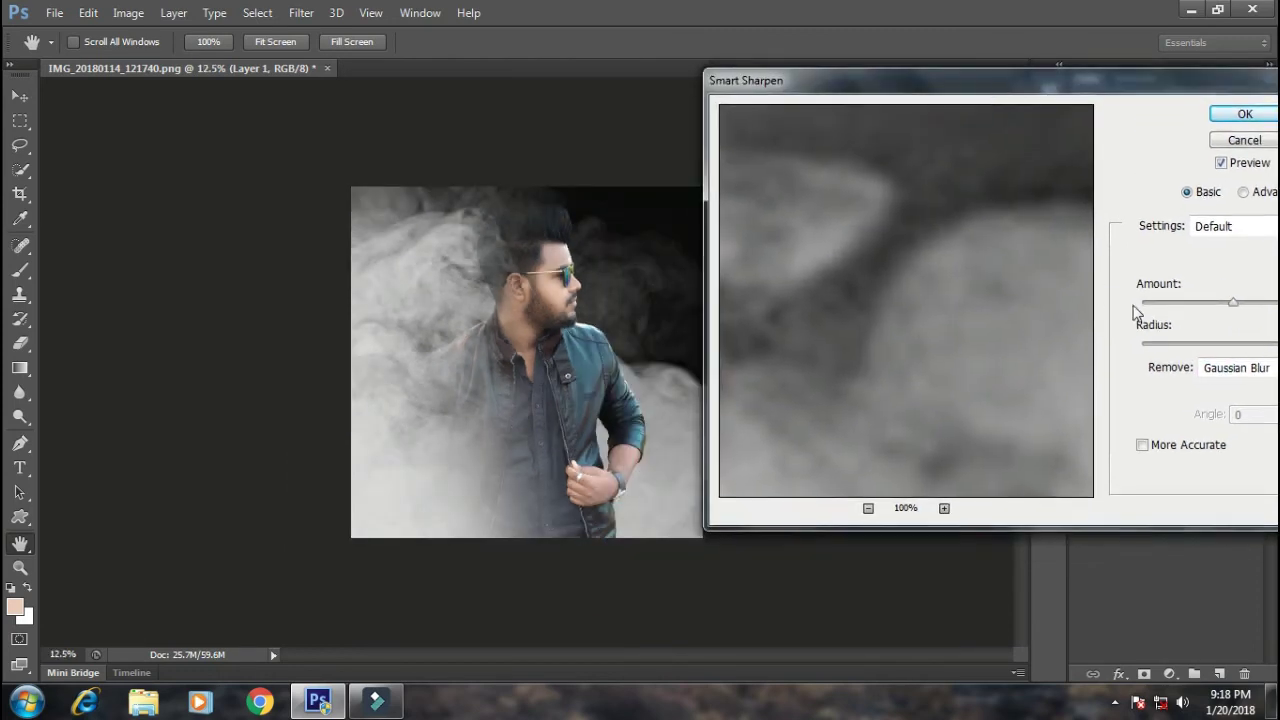
left_click_drag(1137, 88, 1101, 88)
left_click_drag(1147, 305, 1126, 301)
left_click(1155, 342)
left_click(1189, 112)
- Quick Select the man's jacket, sleeve, hand, collar and neck
key("v")
left_click(562, 386)
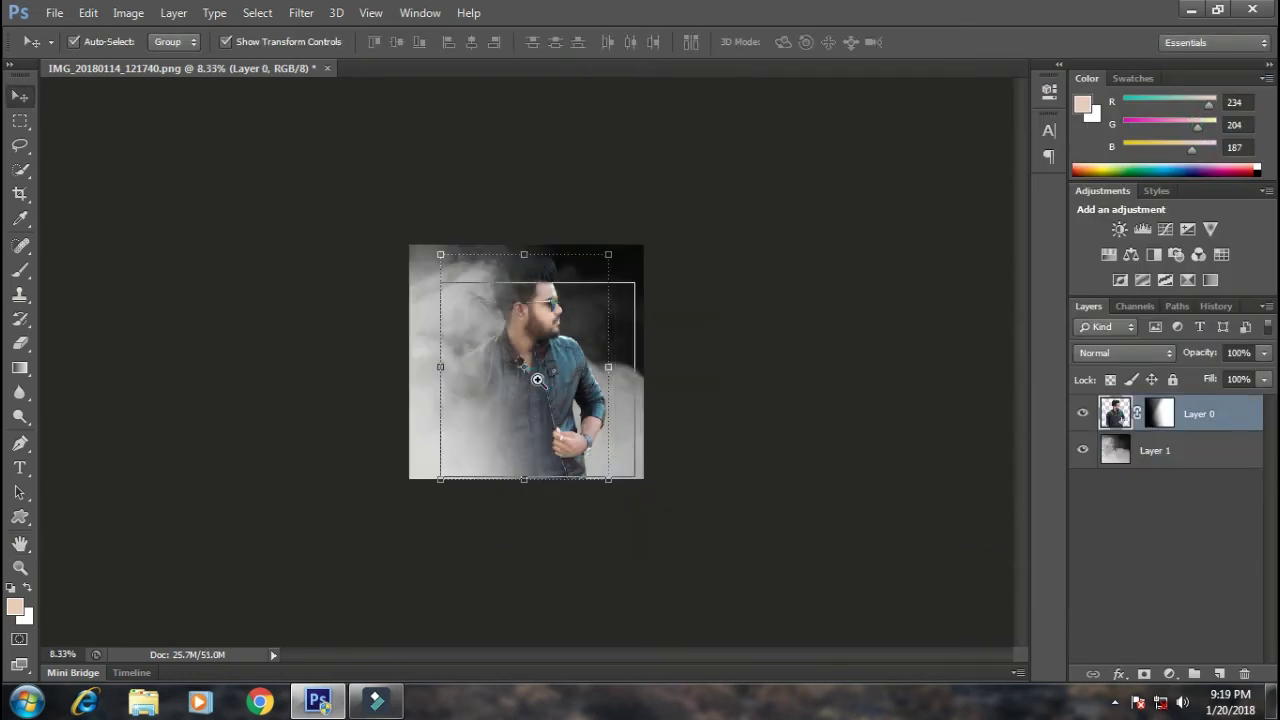
key("ctrl+plus")
left_click_drag(578, 308, 598, 226)
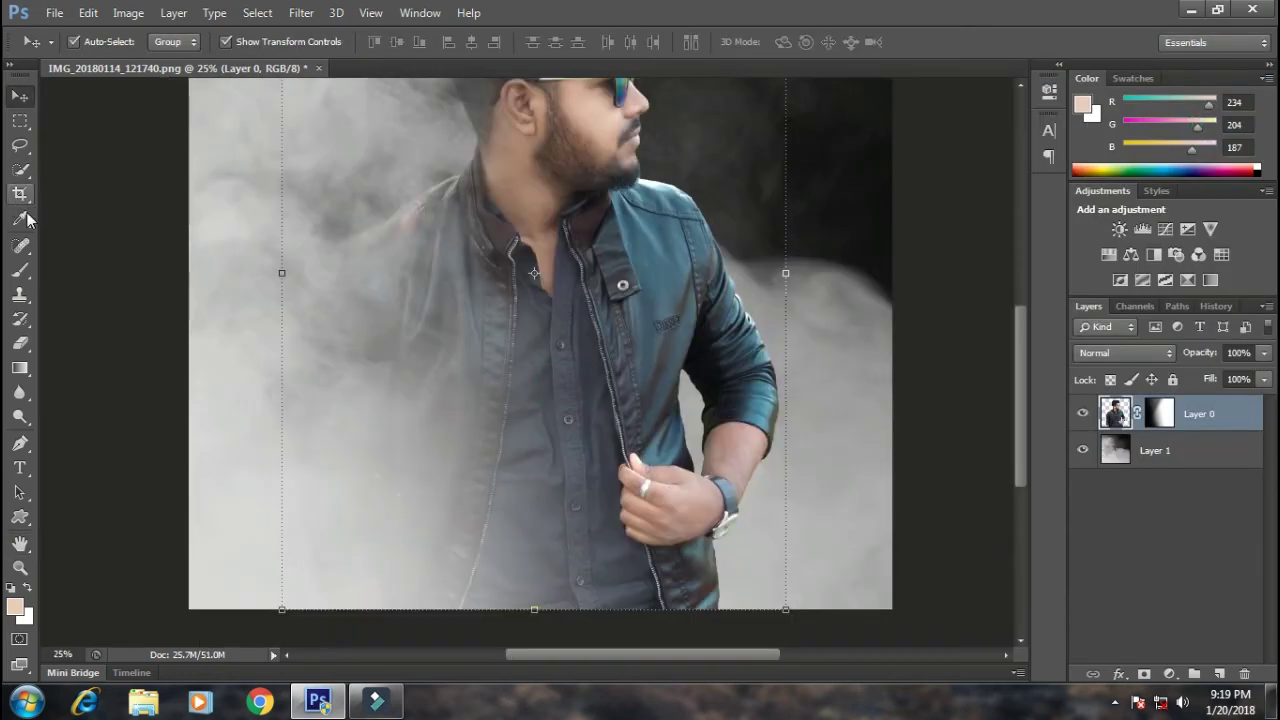
left_click(20, 170)
left_click_drag(374, 347, 447, 273)
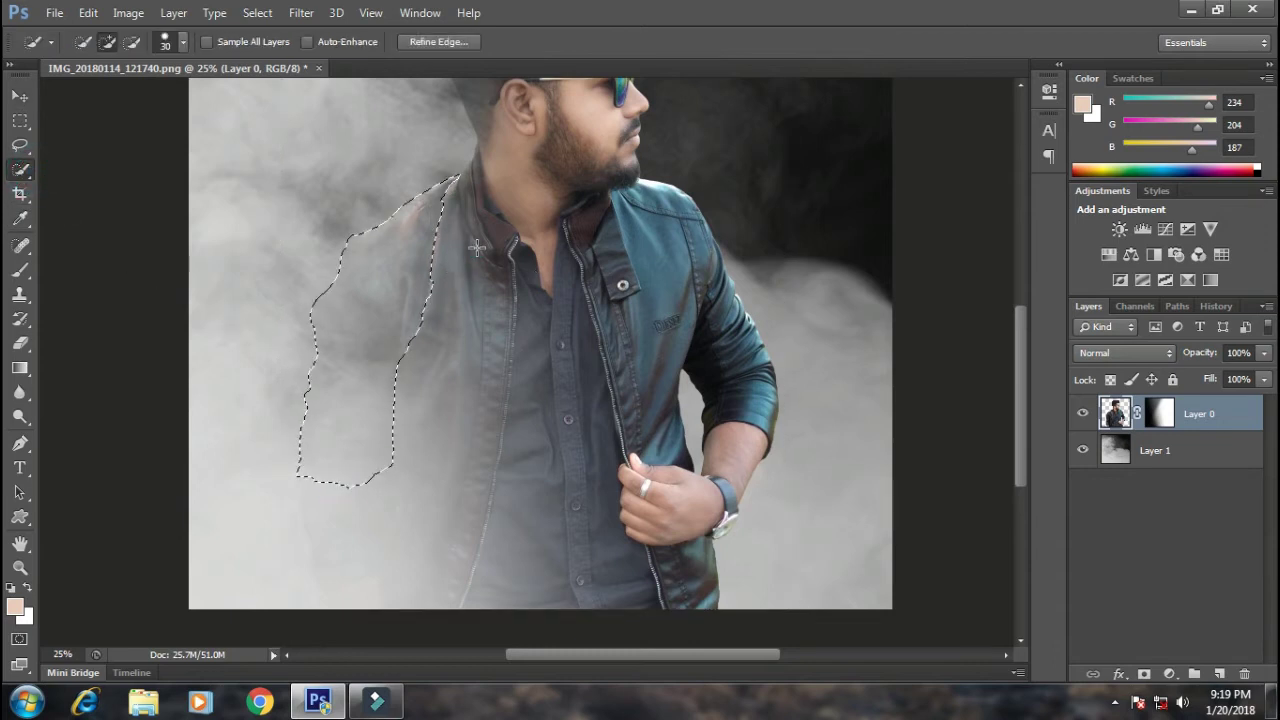
left_click_drag(477, 266, 423, 517)
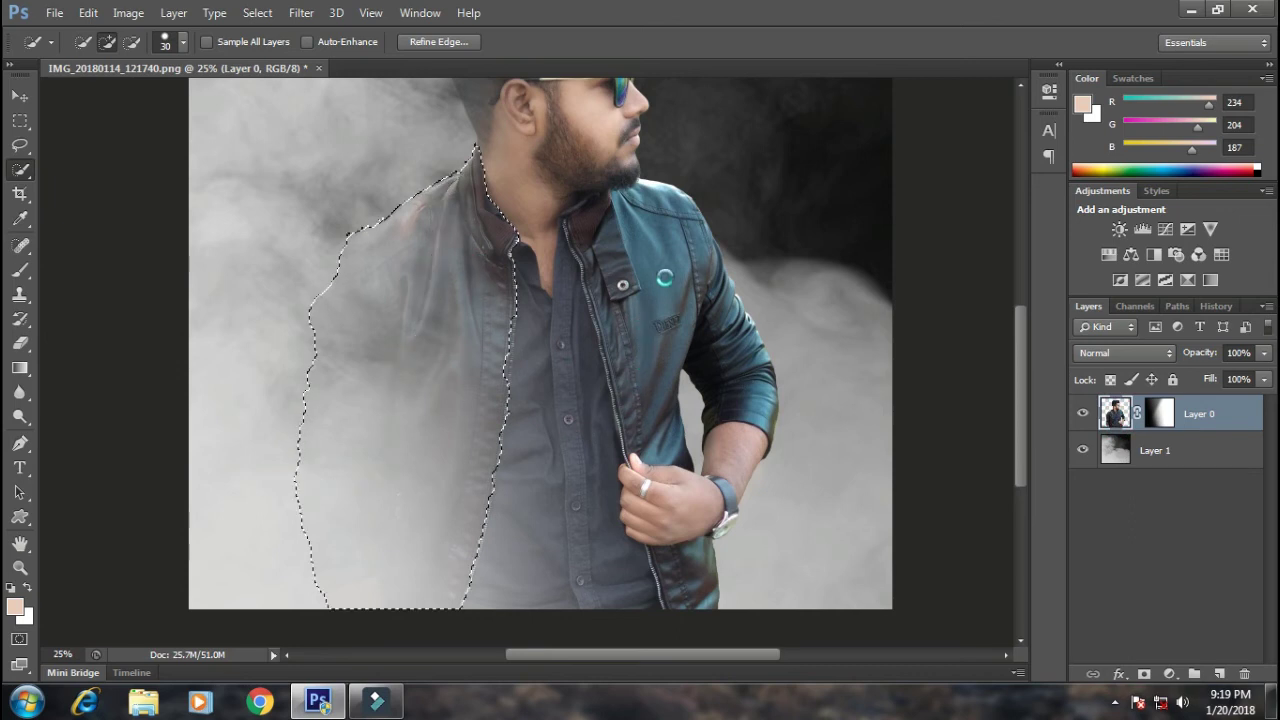
left_click_drag(633, 335, 646, 306)
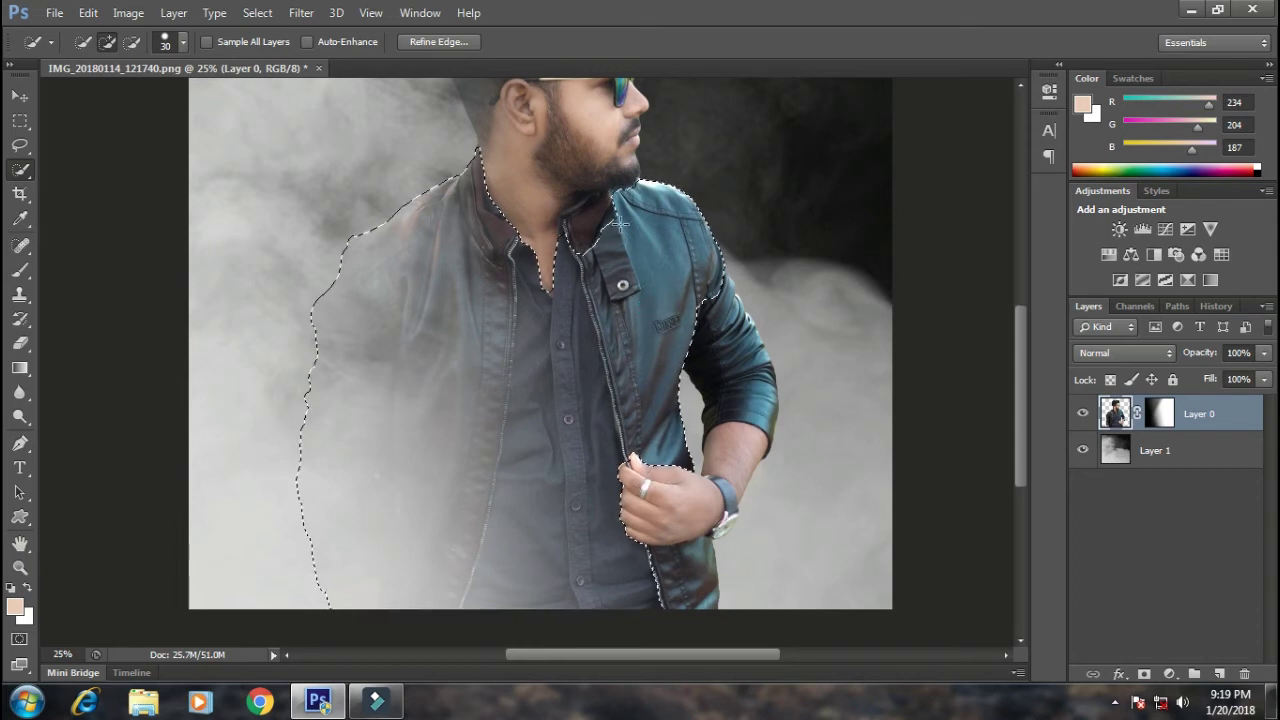
left_click_drag(595, 220, 582, 238)
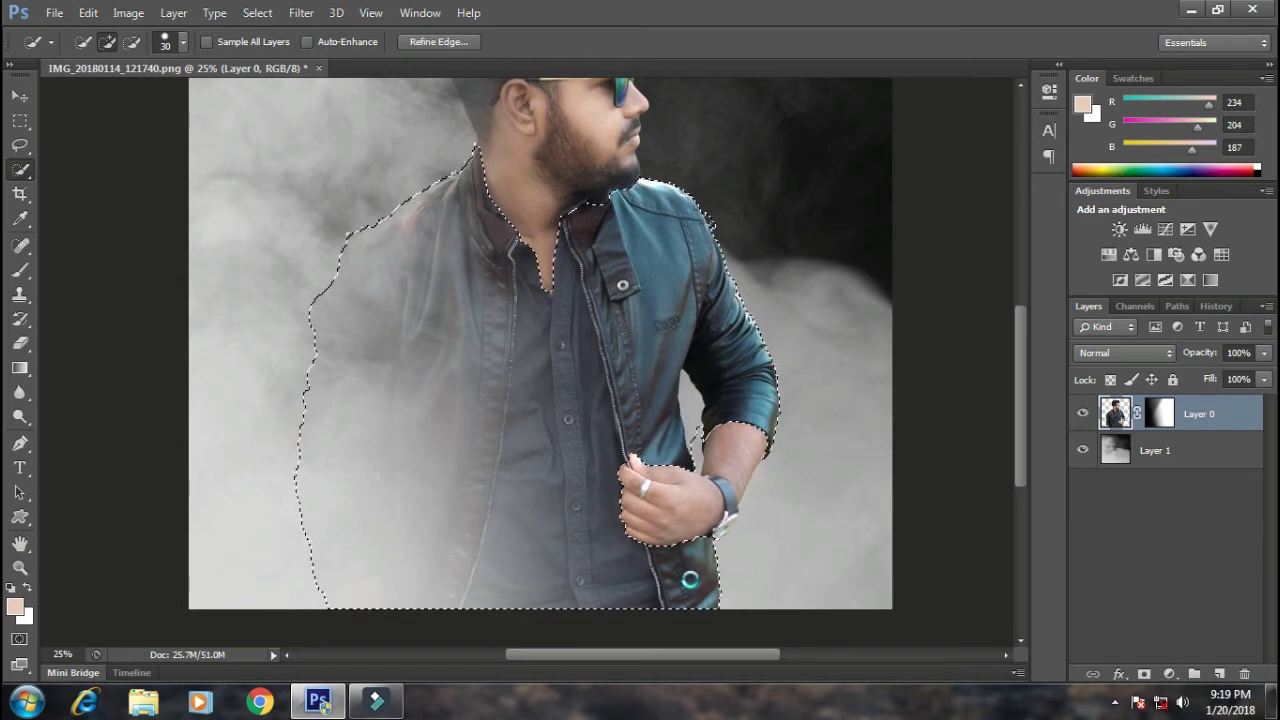
key("ctrl+minus")
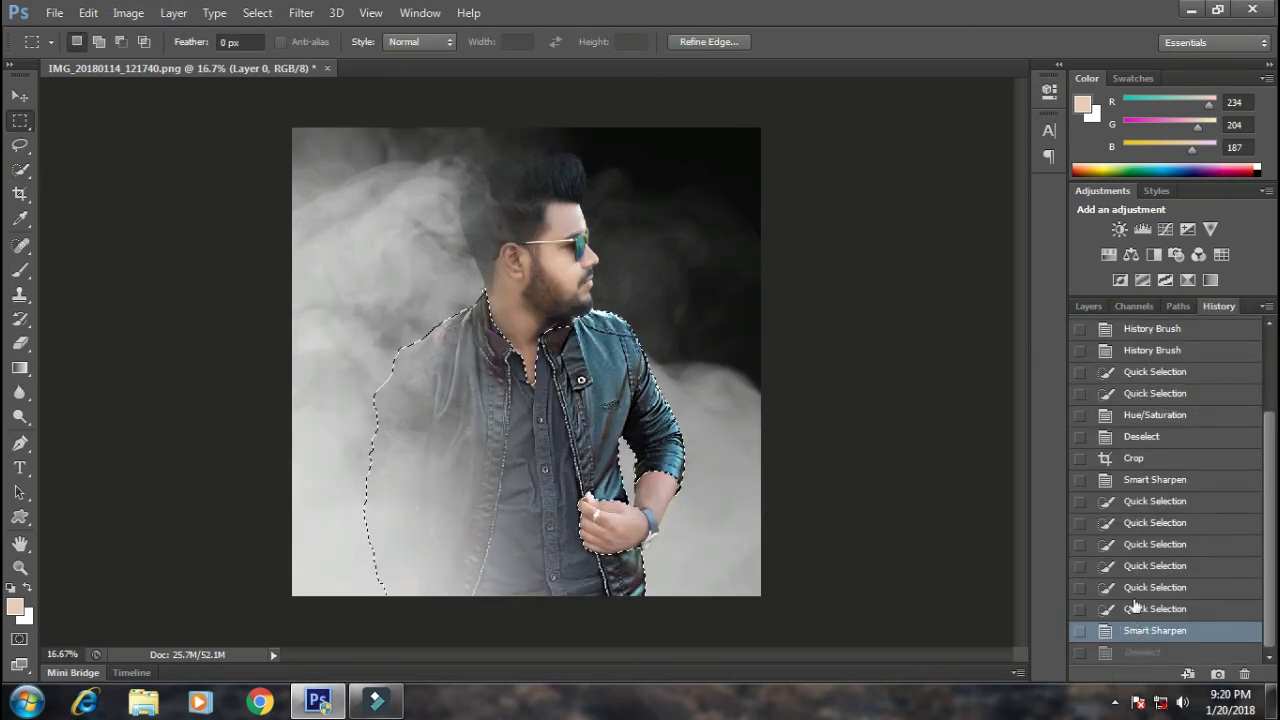
- Revert the earlier sharpen in History, then Smart Sharpen the selection at Amount 83, Radius 3.9
left_click(1138, 609)
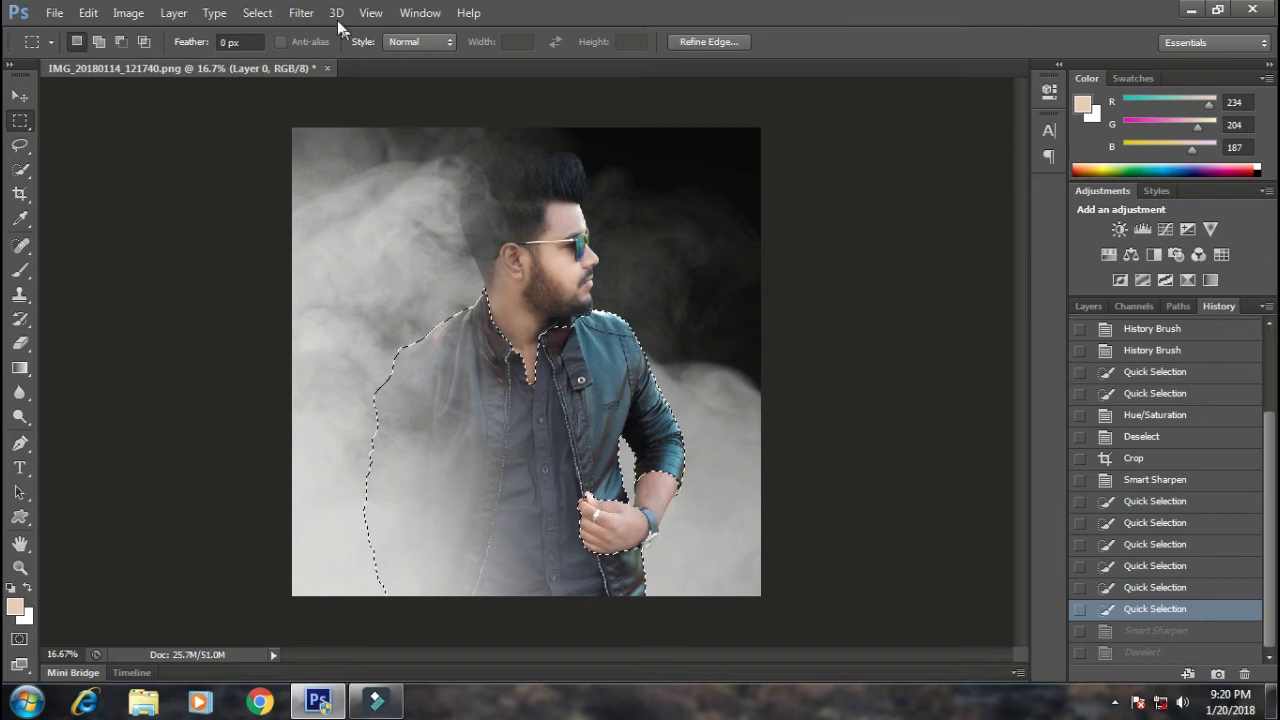
left_click(298, 13)
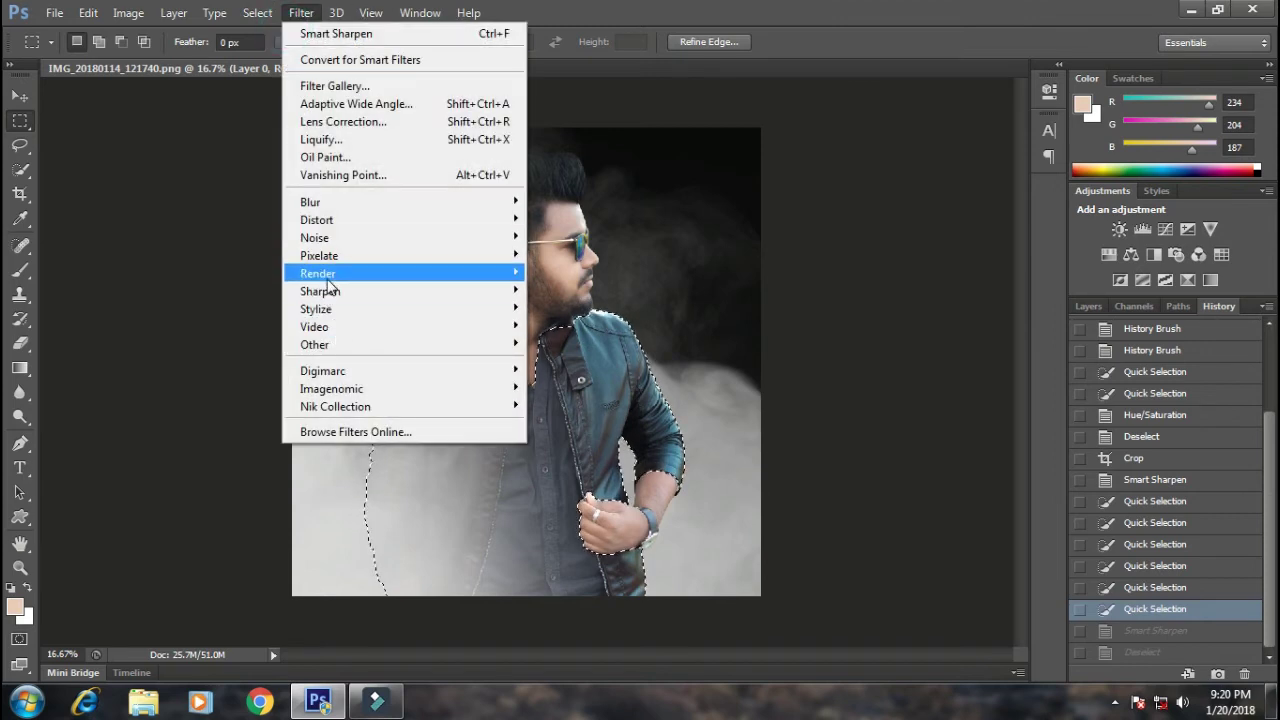
left_click(580, 339)
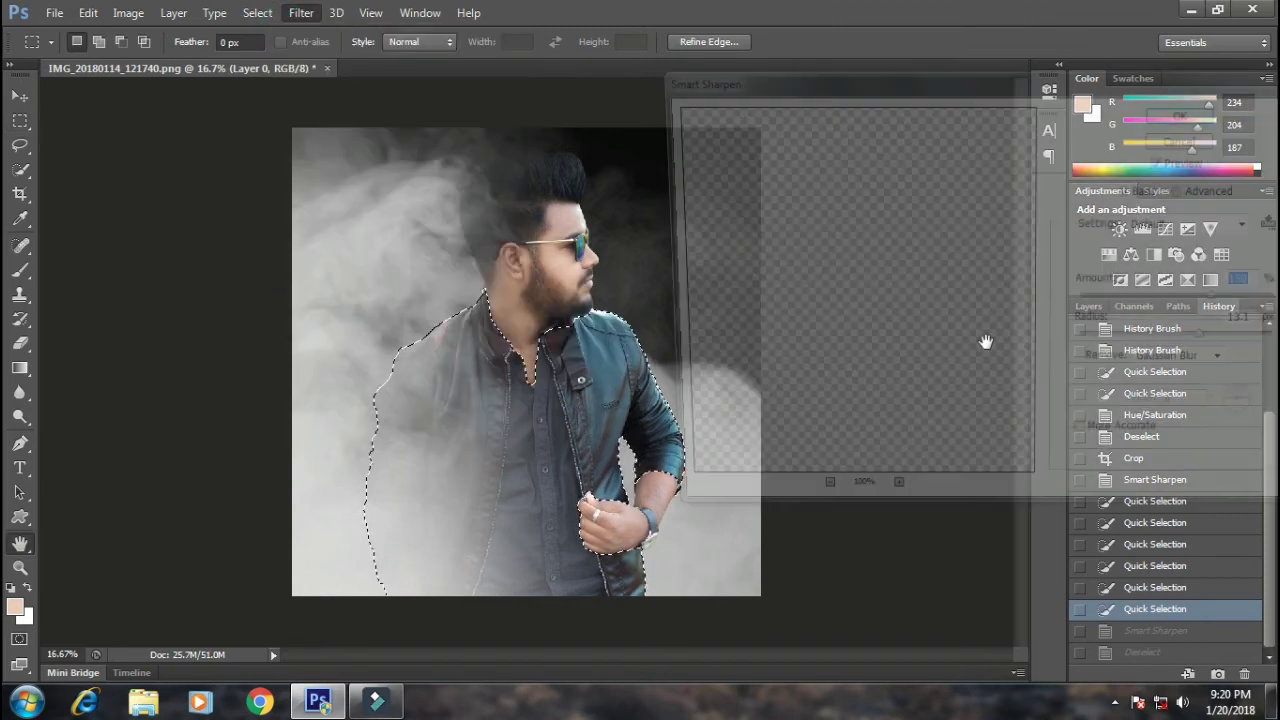
left_click(1177, 343)
left_click_drag(1175, 342, 1137, 343)
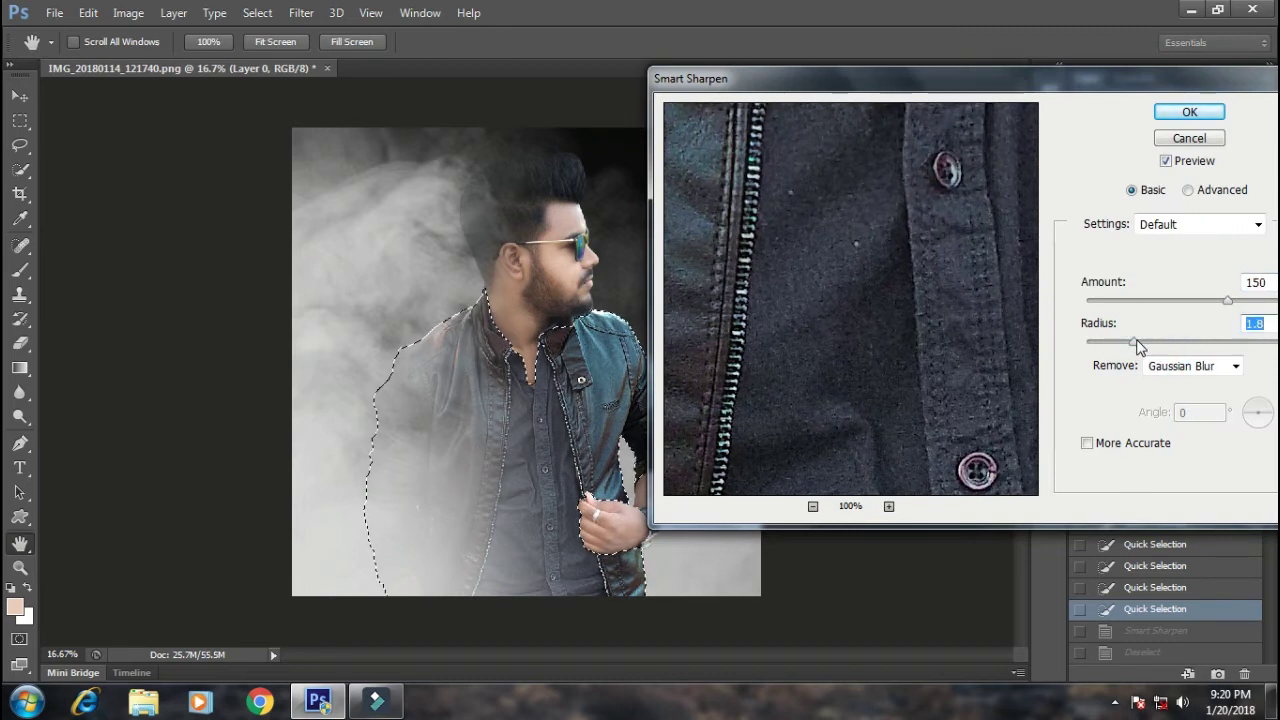
left_click_drag(1200, 300, 1180, 300)
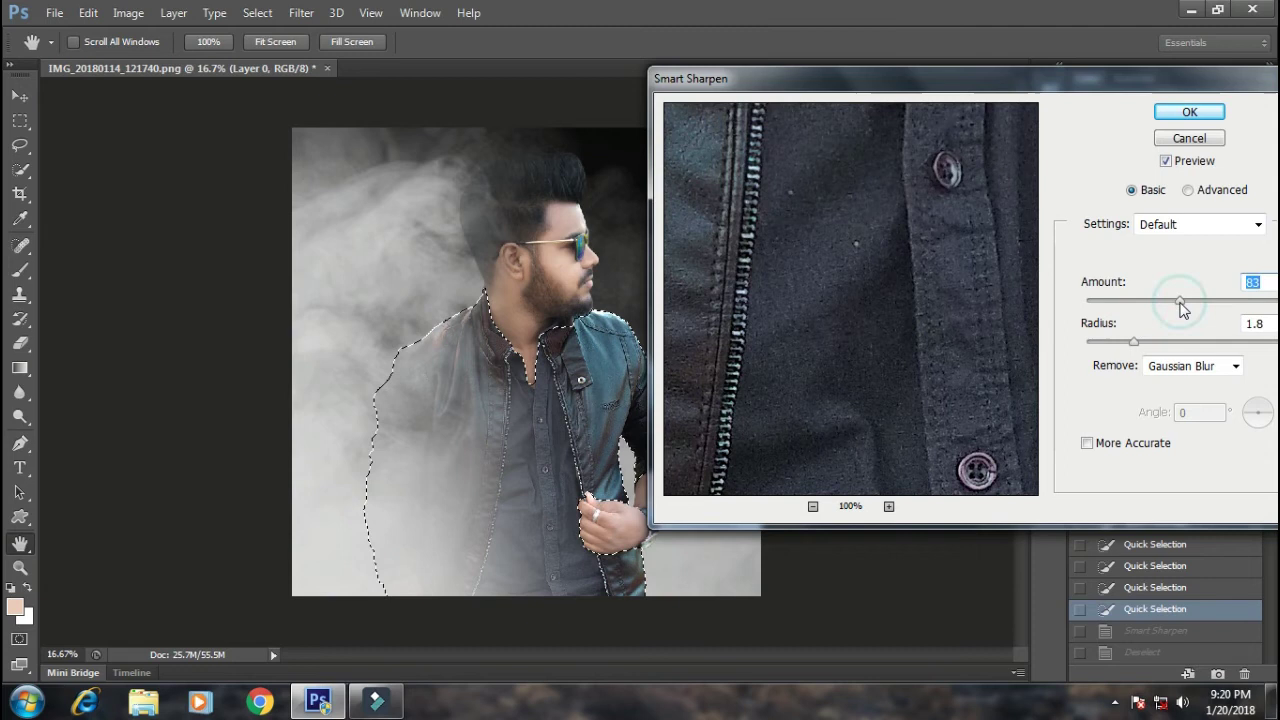
left_click(1150, 342)
left_click_drag(1152, 343, 1166, 342)
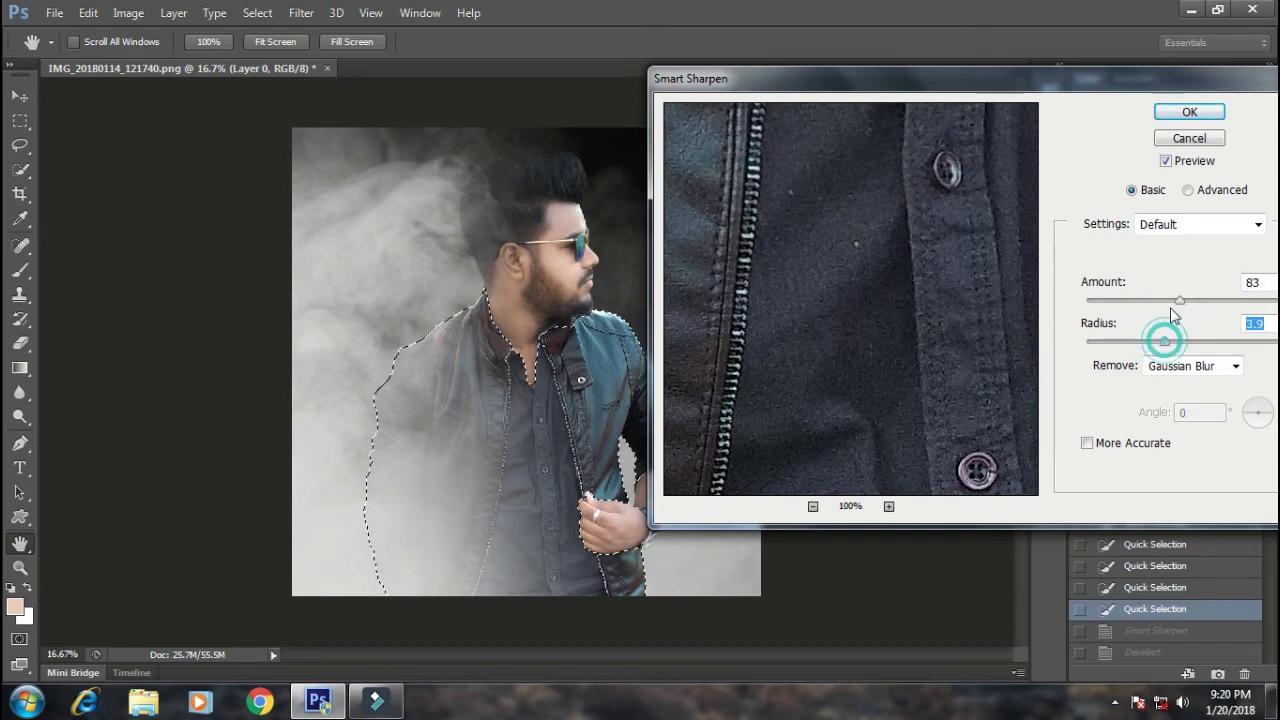
left_click(1189, 112)
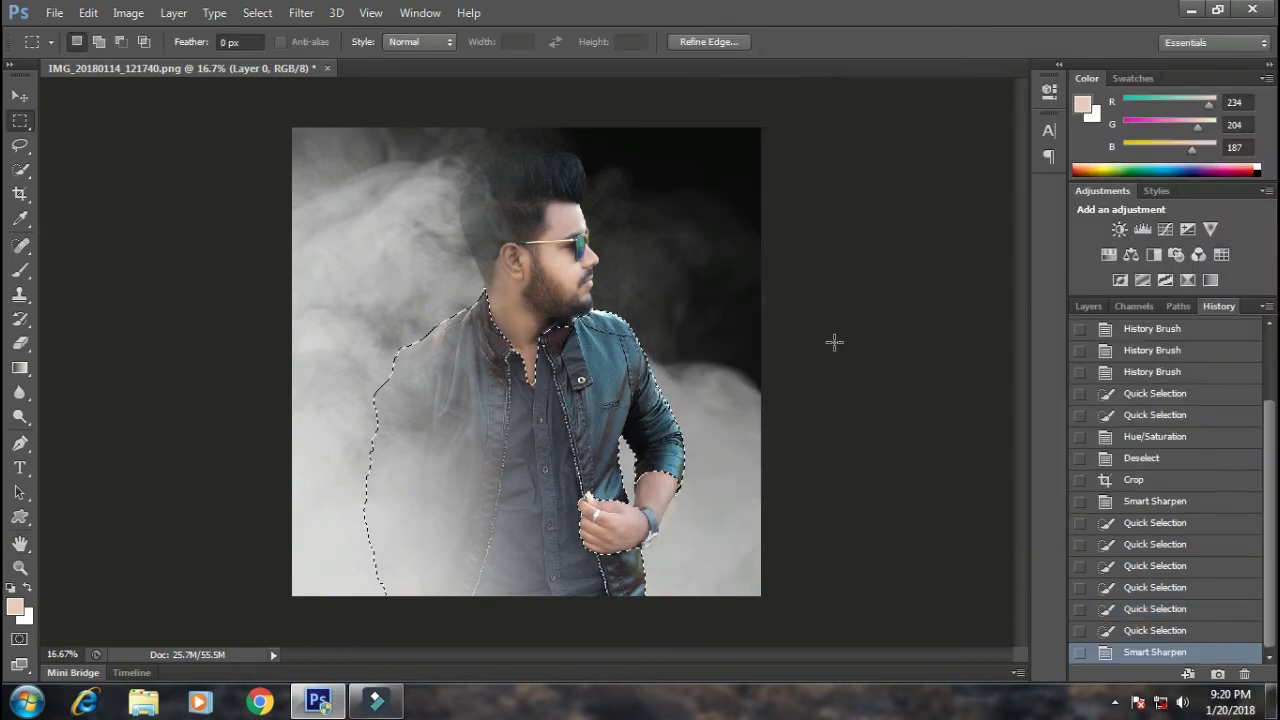
- Raise the jacket selection's Hue/Saturation saturation by +30, then deselect
key("i")
key("ctrl+u")
left_click_drag(931, 605, 961, 618)
left_click(1133, 472)
key("m")
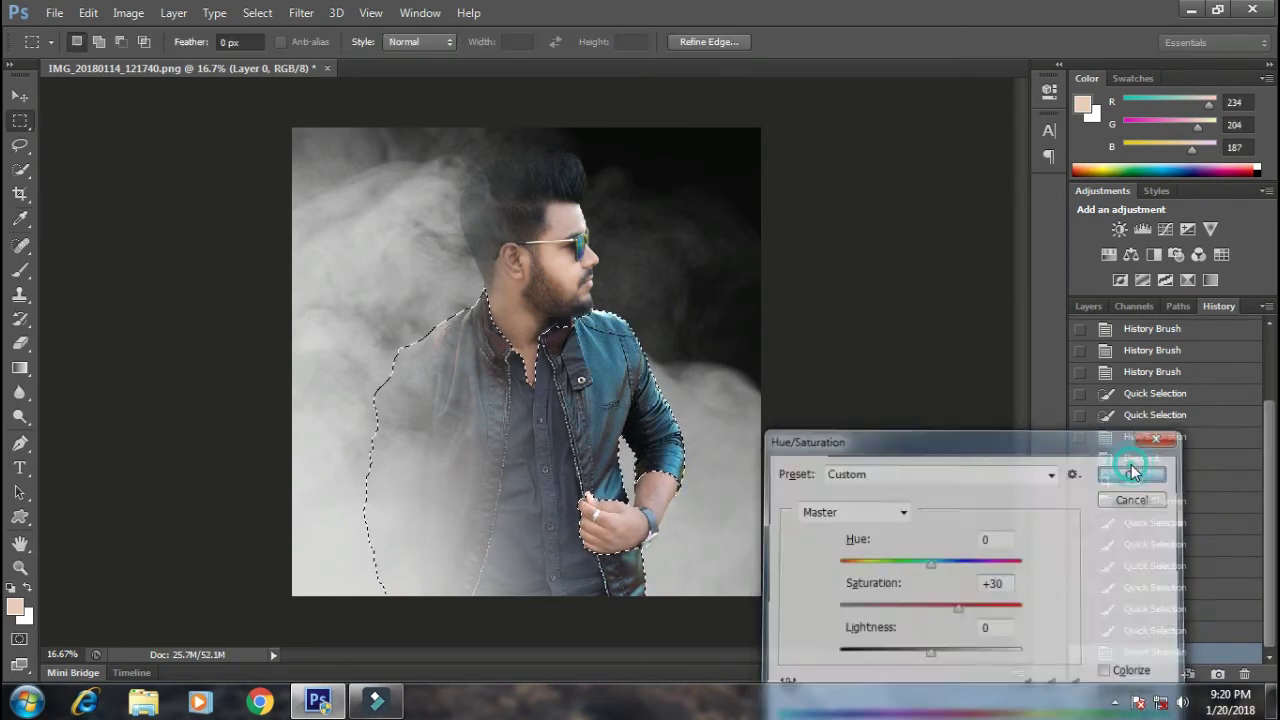
left_click(22, 119)
left_click(648, 253)
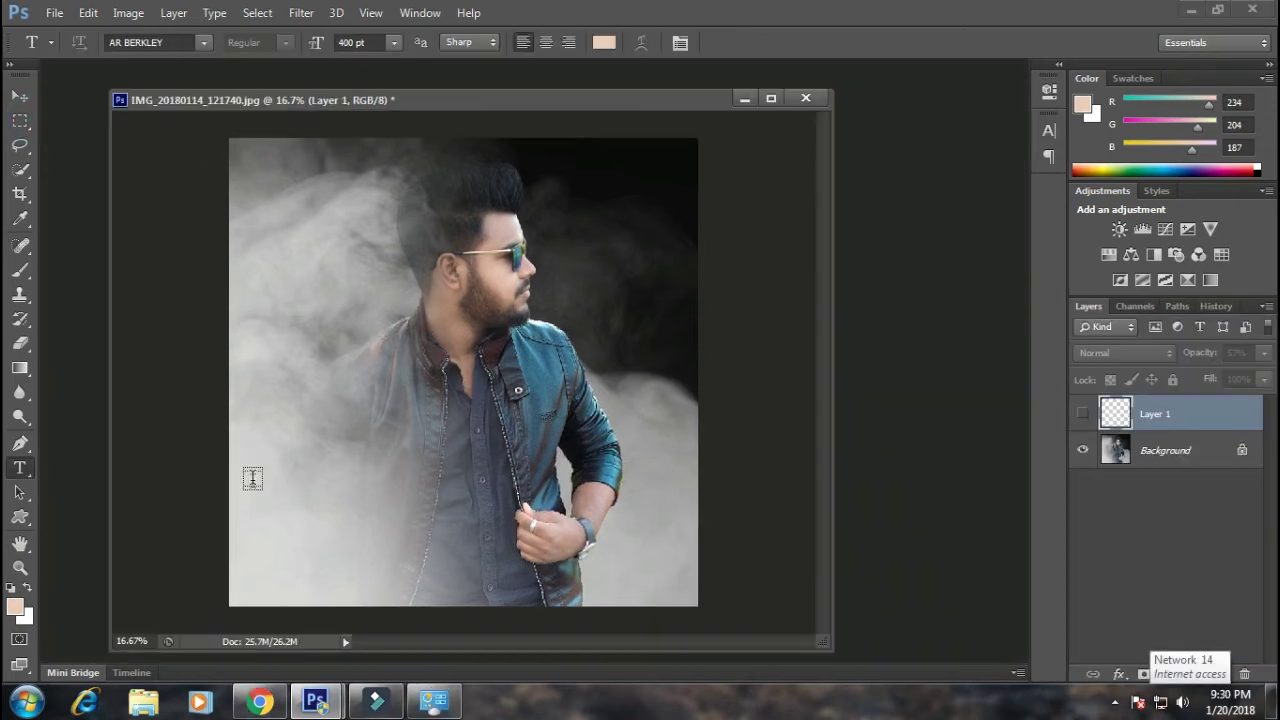
- Draw a text box on the left and type the SOMOKE title in Agency FB
left_click_drag(487, 524, 253, 475)
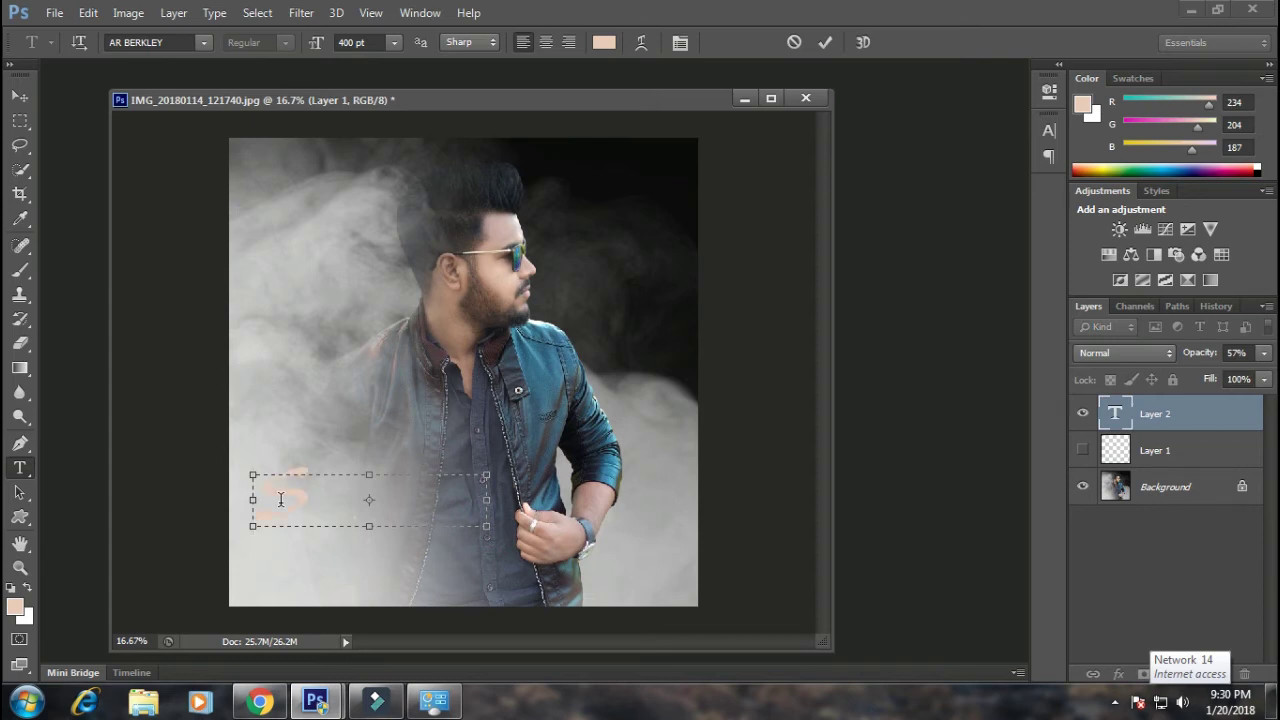
type("OMO")
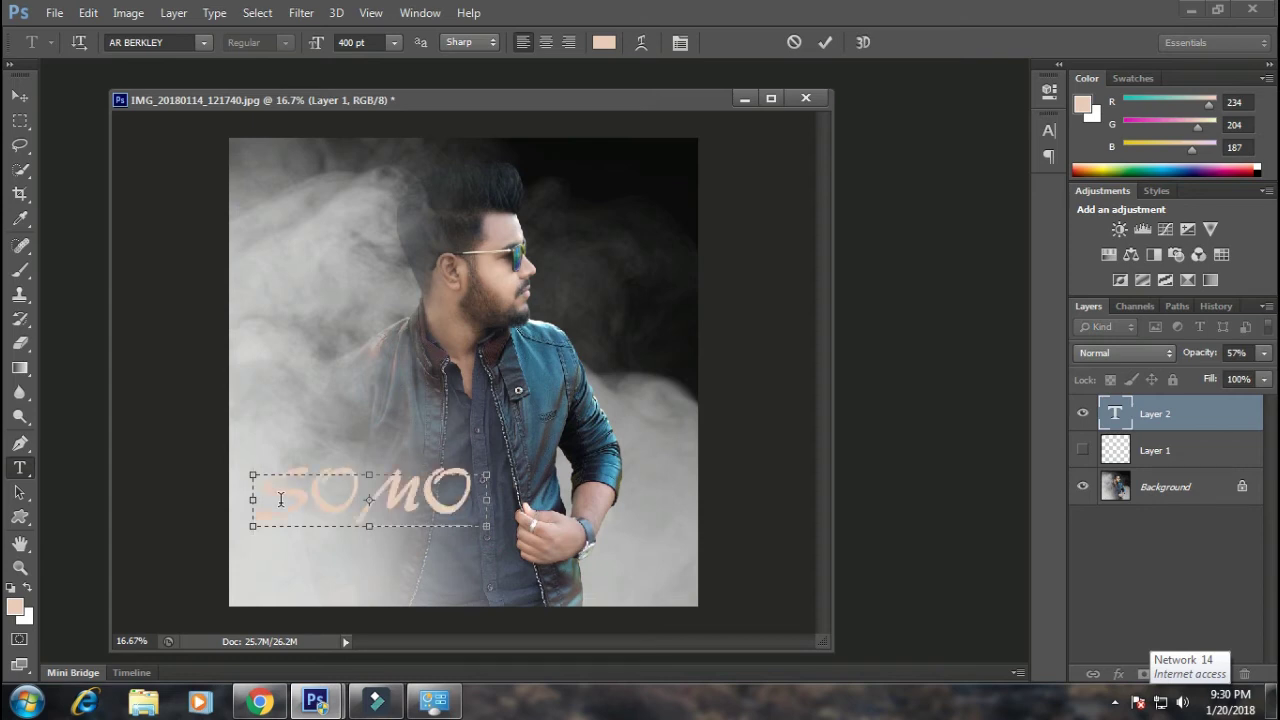
left_click_drag(490, 525, 560, 556)
key("ctrl+a")
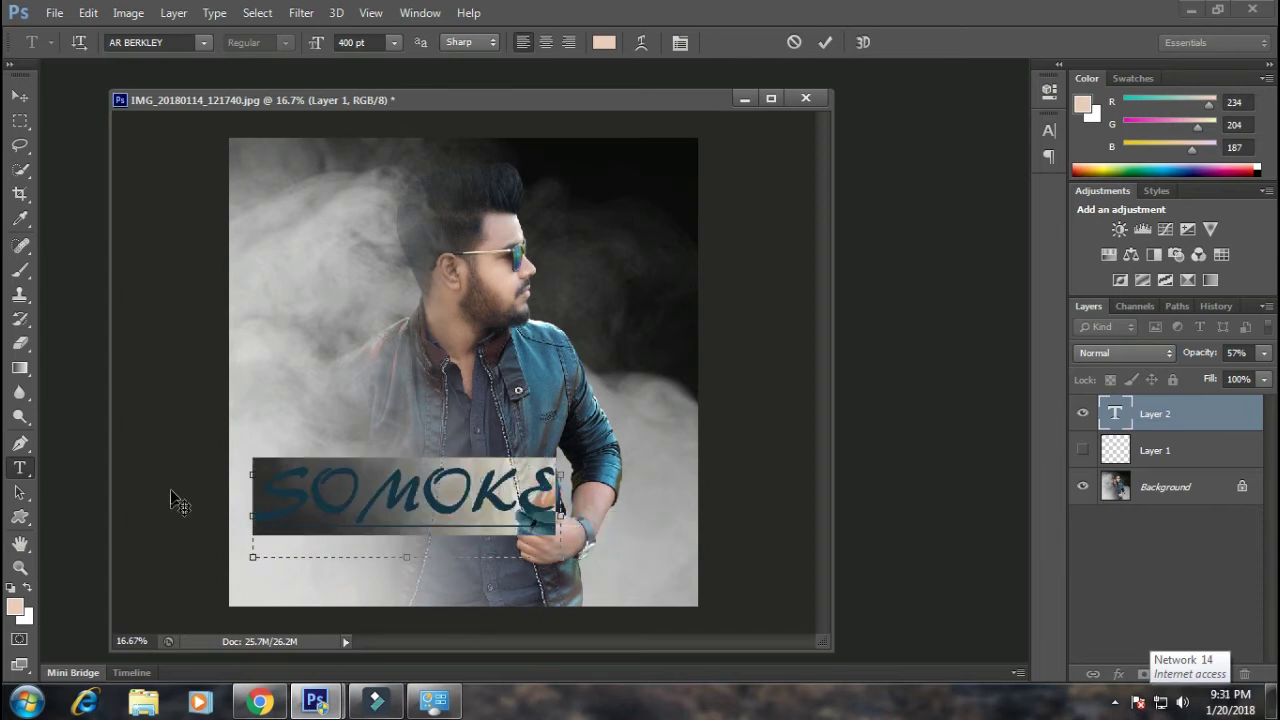
left_click(203, 42)
scroll(292, 63, "up", 2)
left_click(290, 63)
scroll(195, 42, "down", 1)
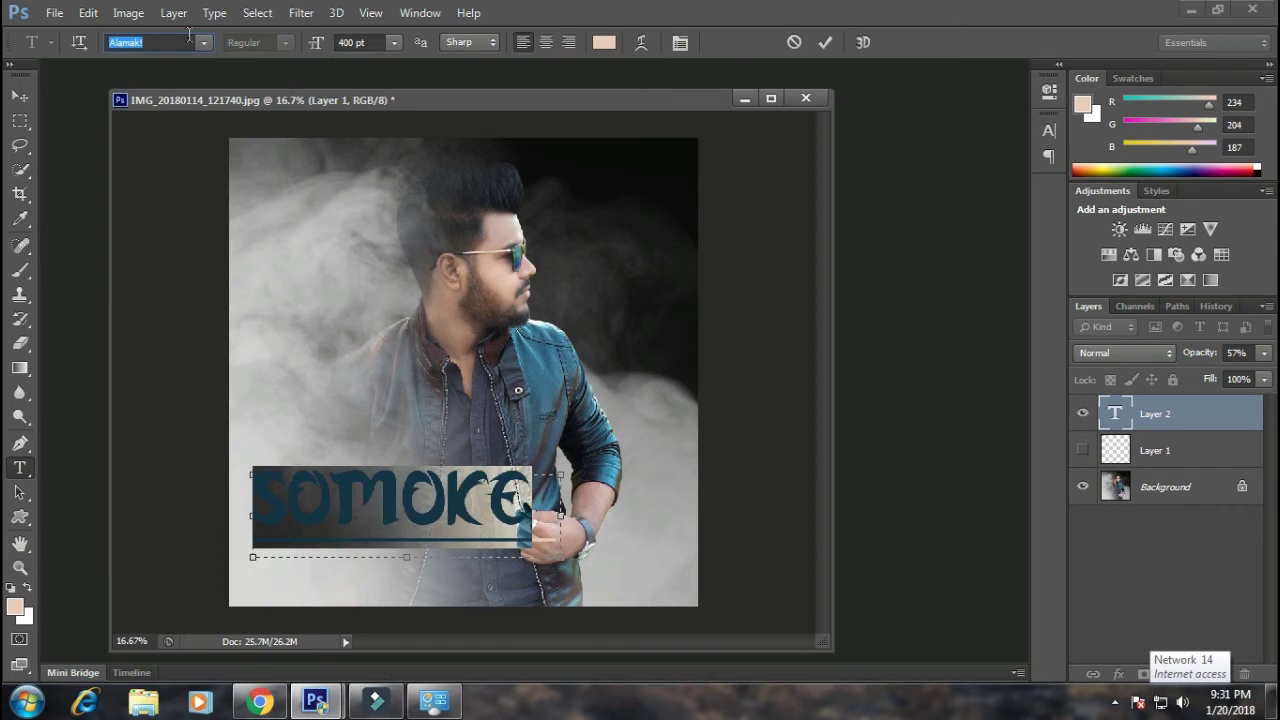
scroll(189, 38, "down", 1)
key("Down")
key("Down")
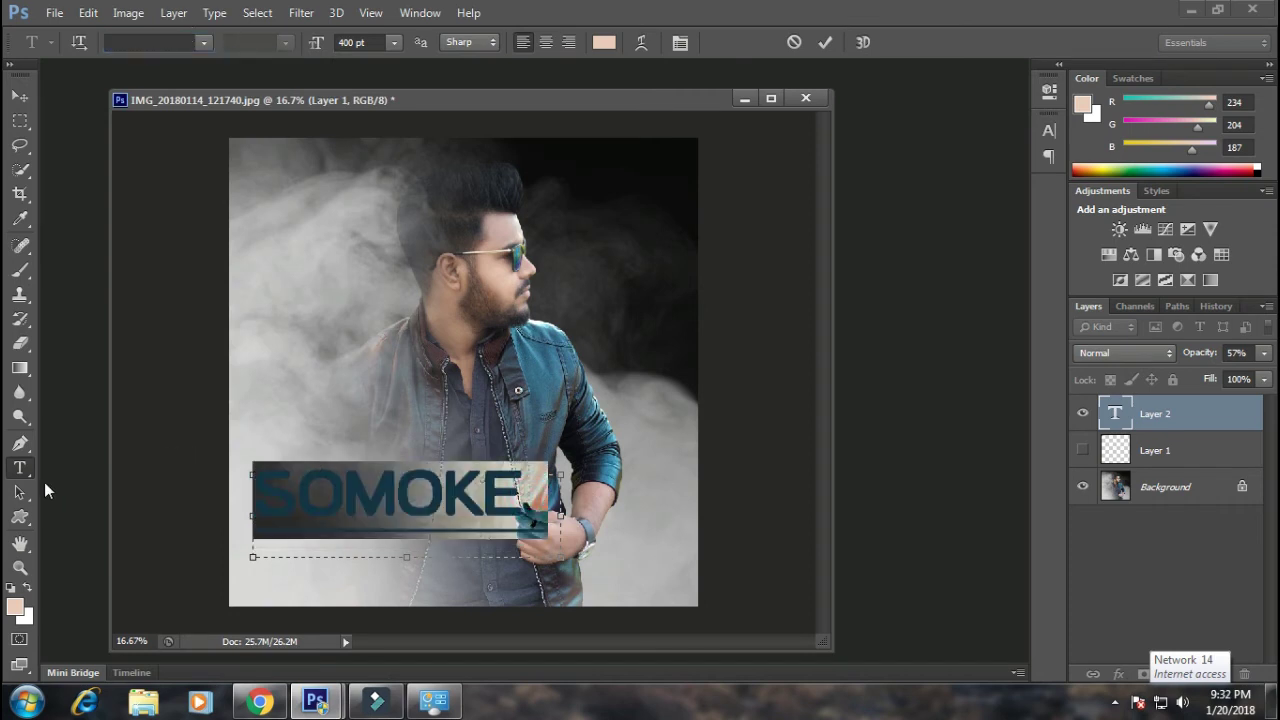
- Colour the title white (#ffffff), trim it to just SOMOKE, move it up, and commit
left_click(22, 614)
type("ffffff")
key("Return")
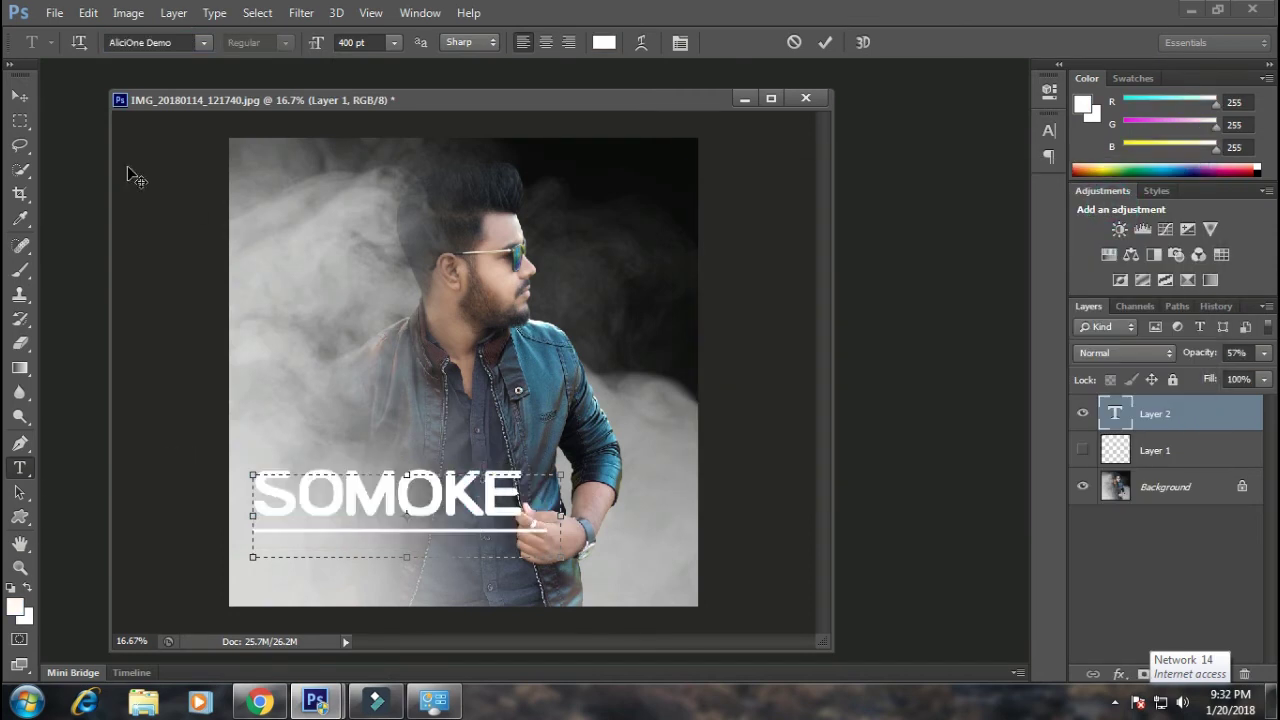
left_click(533, 505)
key("BackSpace")
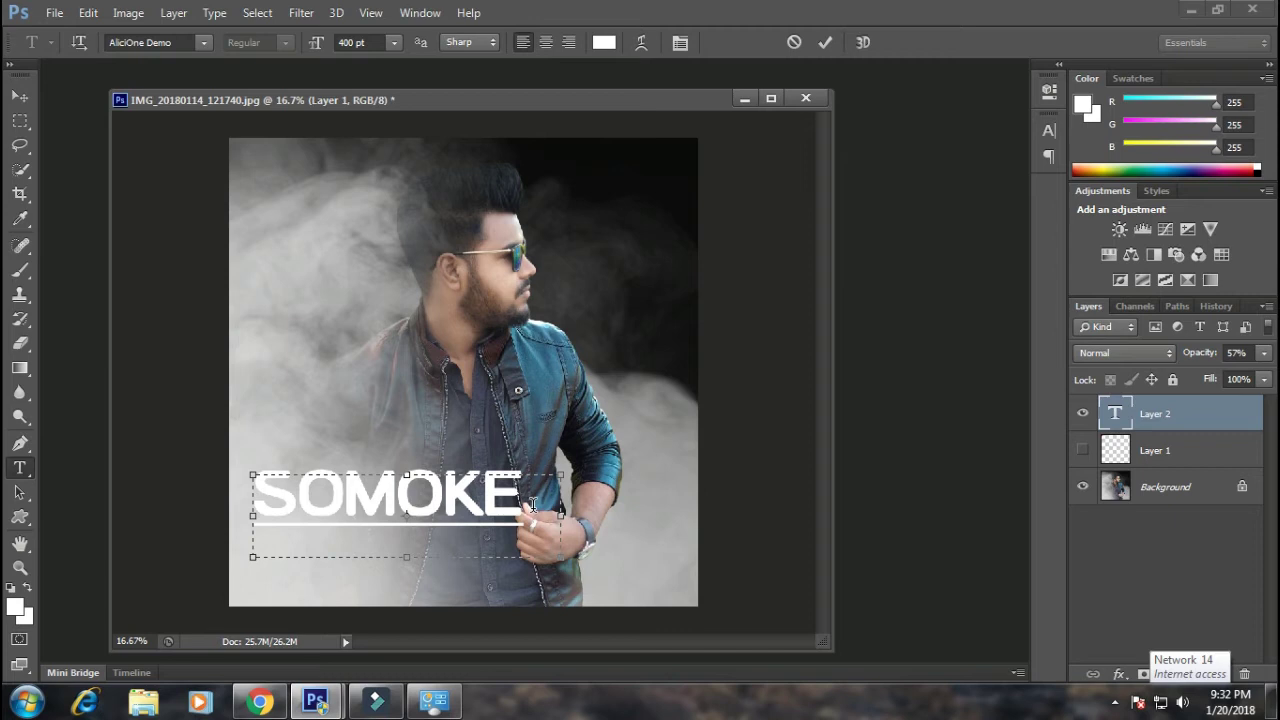
mouse_move(566, 562)
left_mouse_down()
mouse_move(547, 537)
mouse_move(510, 536)
mouse_move(523, 510)
left_mouse_up()
type("DESIGN")
left_click_drag(380, 487, 376, 457)
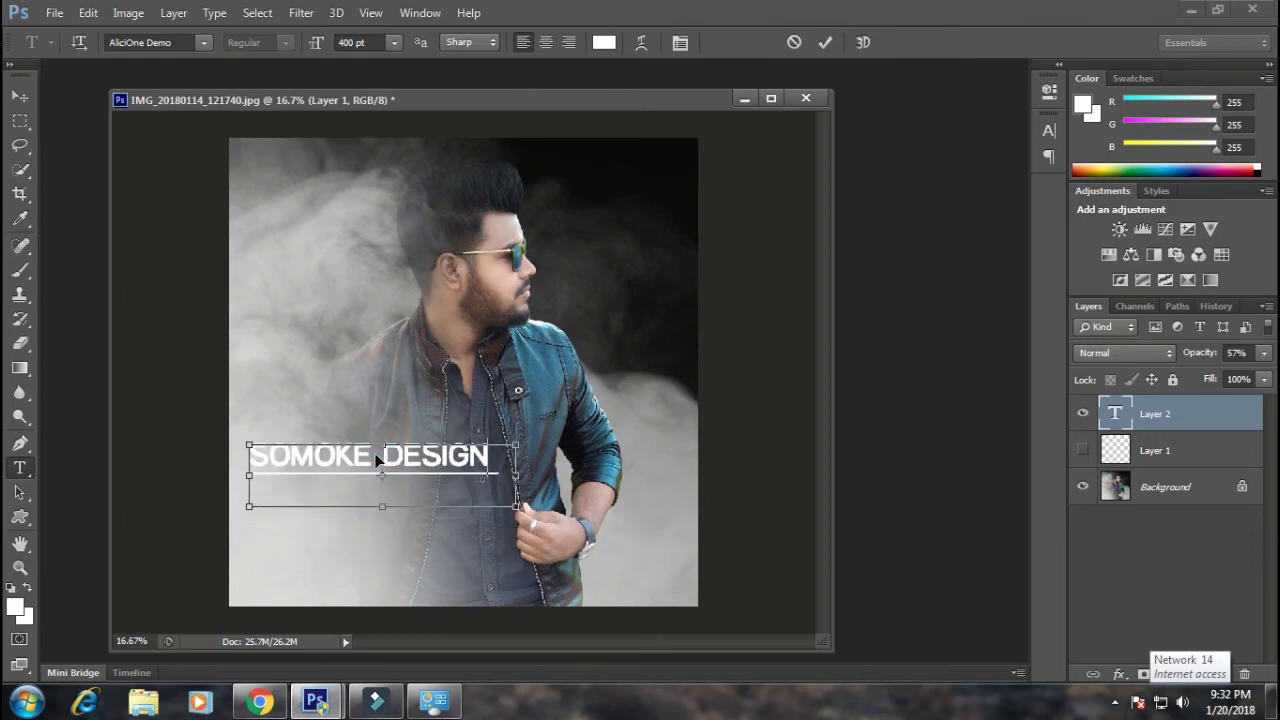
double_click(390, 454)
key("BackSpace")
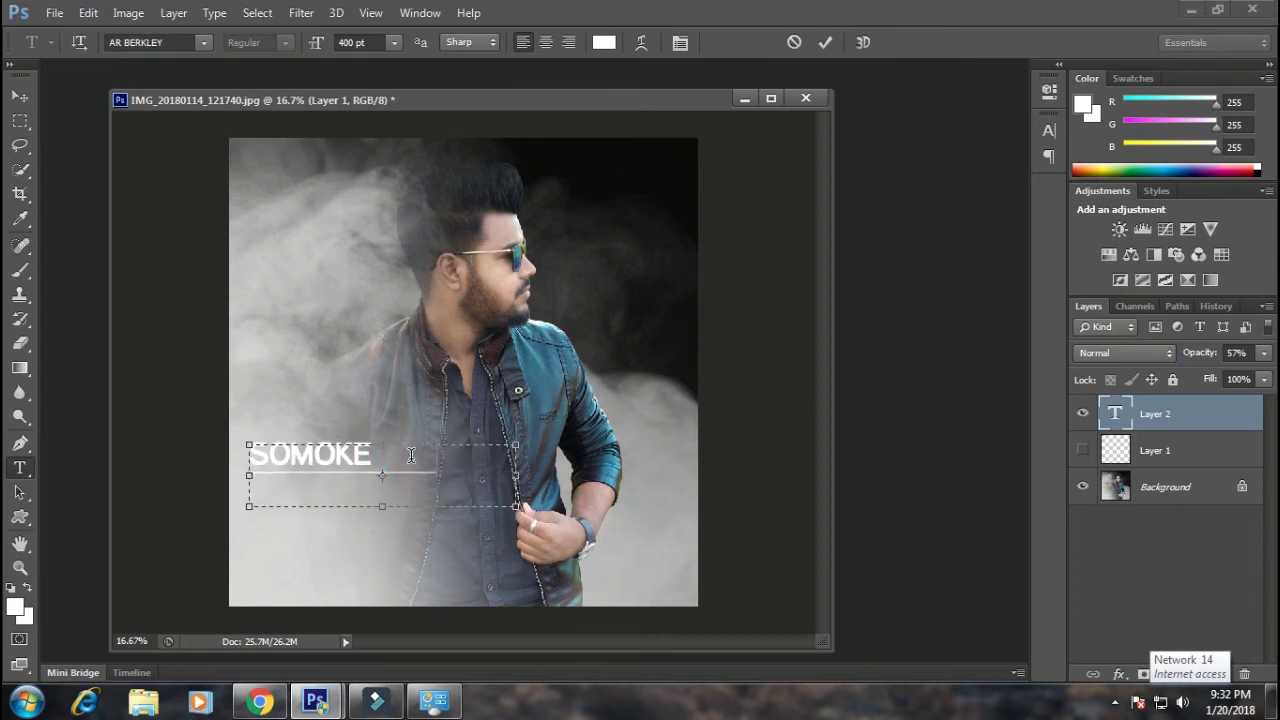
left_click(19, 95)
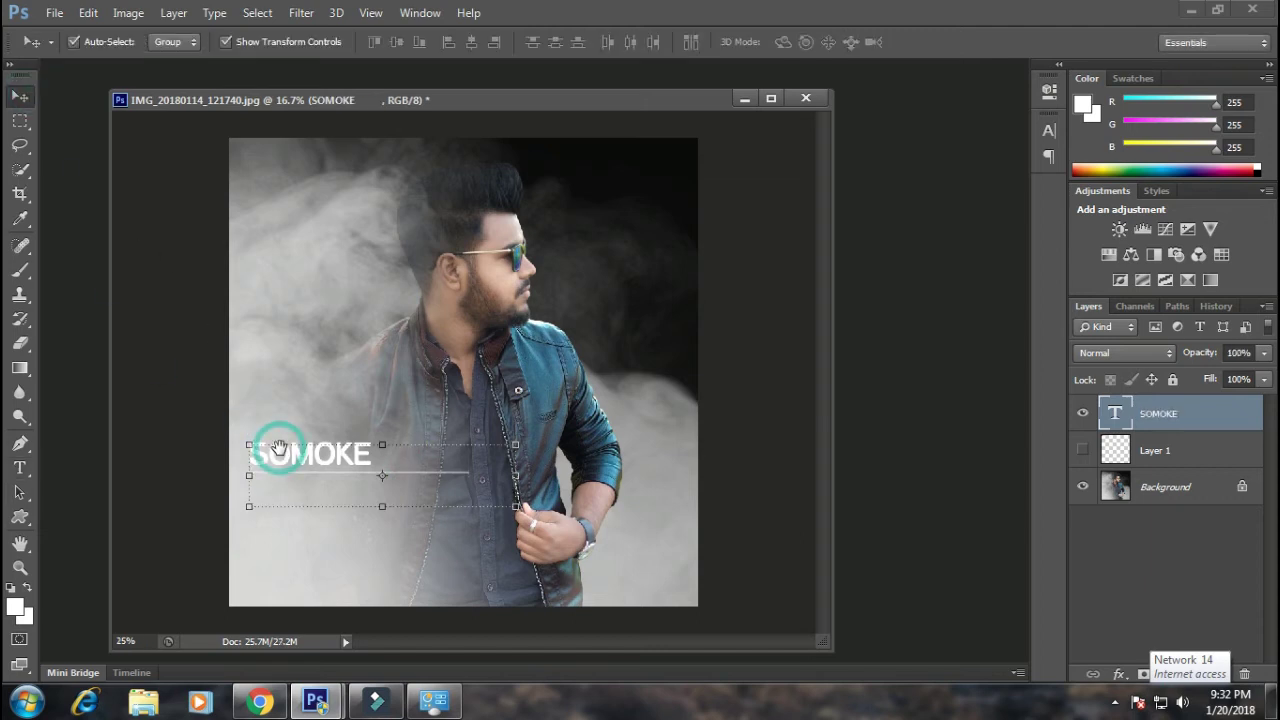
scroll(285, 450, "up", 1)
left_click(19, 467)
left_click_drag(155, 453, 541, 545)
type("DESIGN")
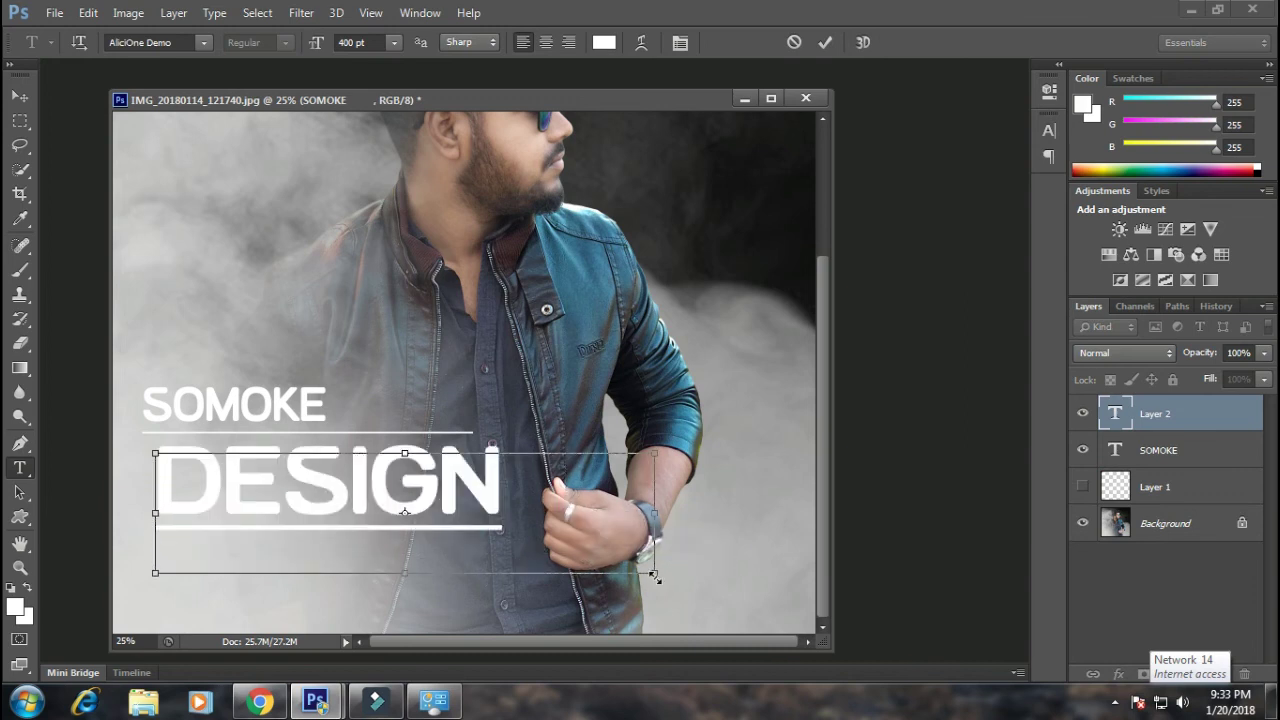
left_click(19, 95)
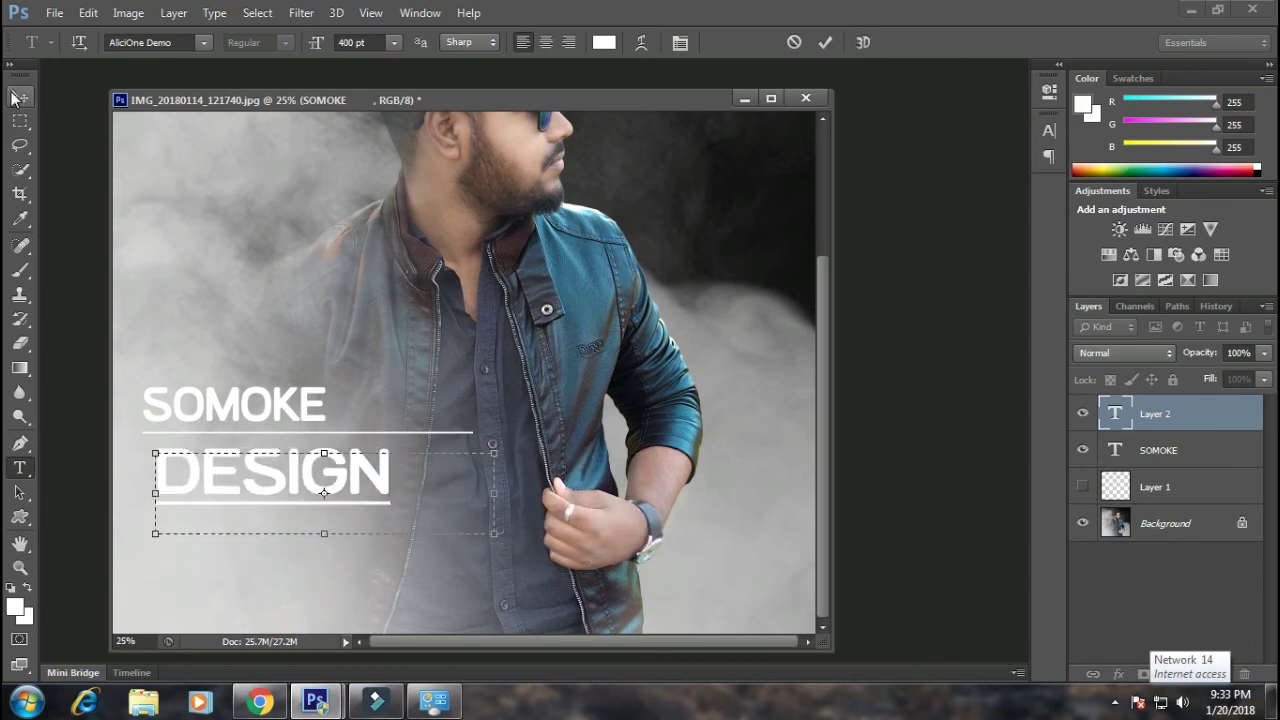
left_click_drag(286, 492, 320, 484)
left_click(19, 120)
key("ctrl+minus")
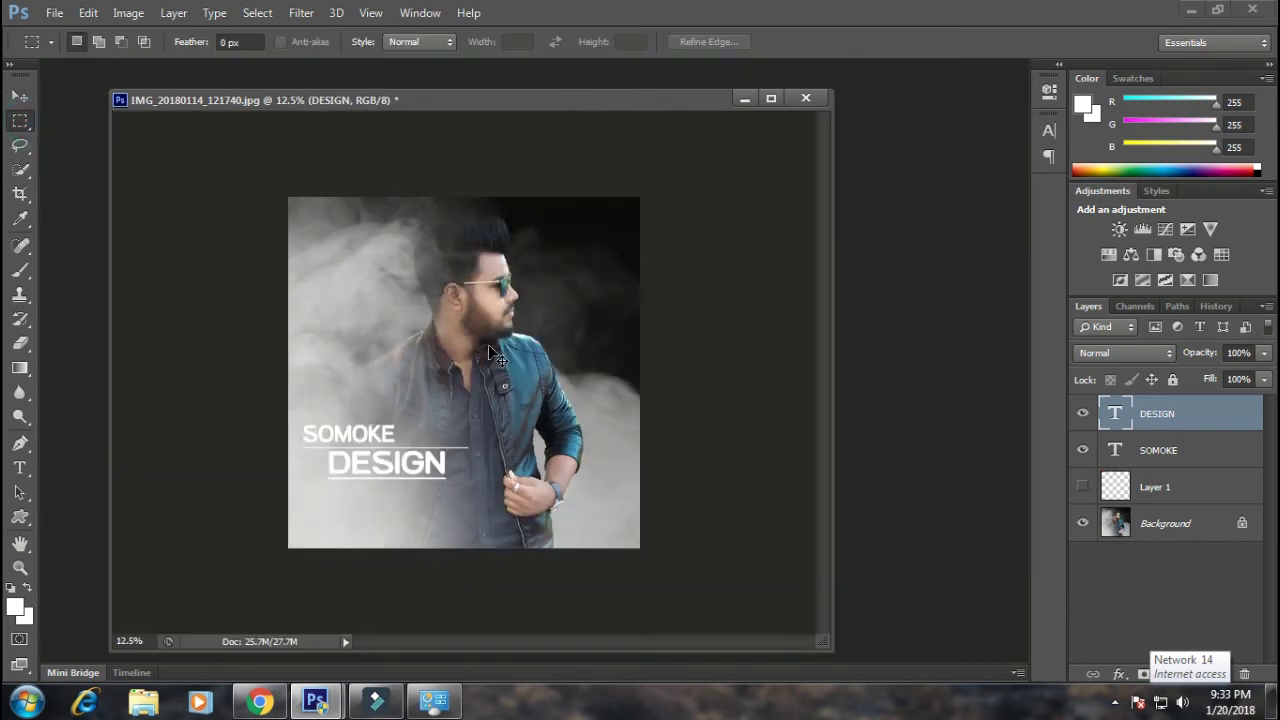
left_click(455, 527)
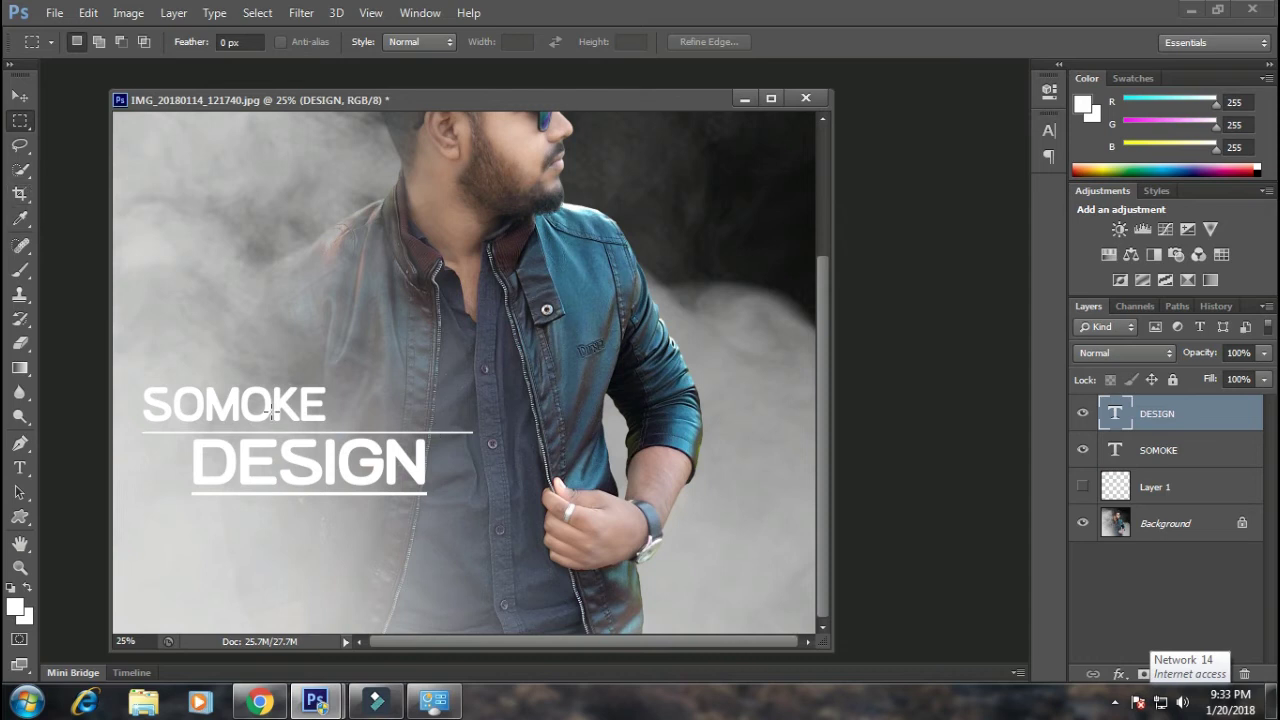
- Give the DESIGN layer a drop shadow at 58% opacity
right_click(1130, 407)
right_click(1190, 413)
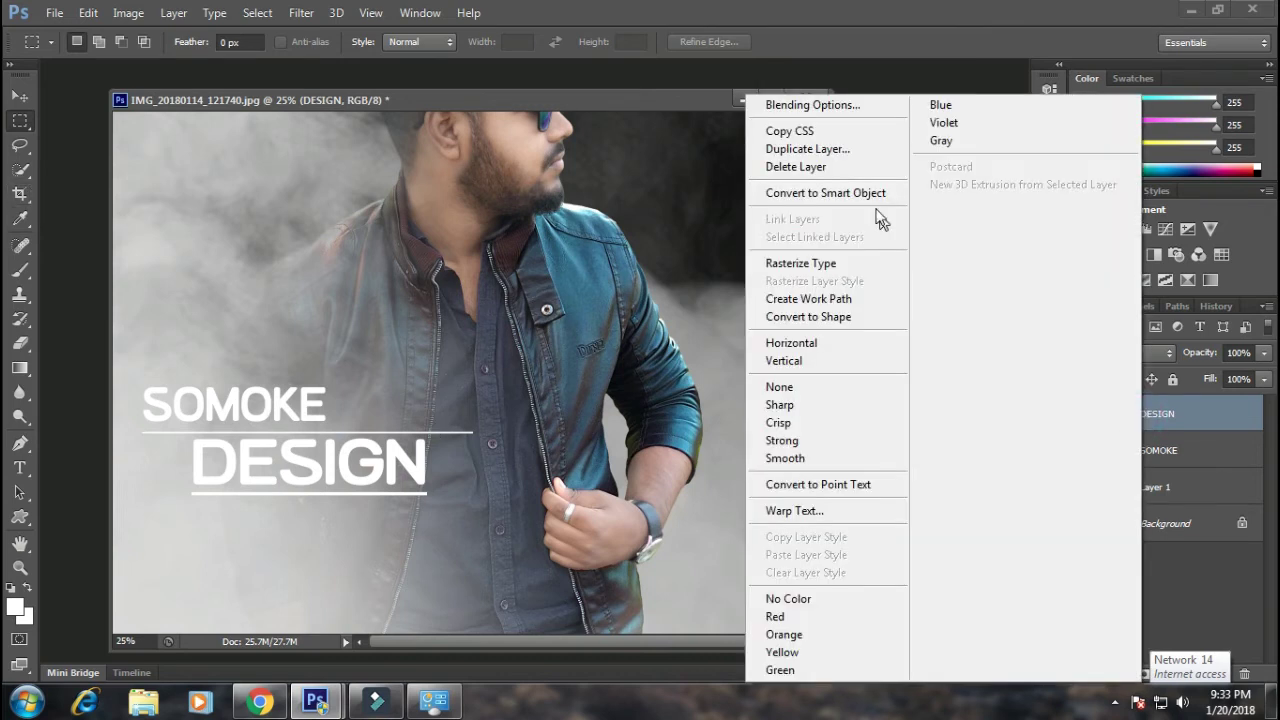
left_click(804, 108)
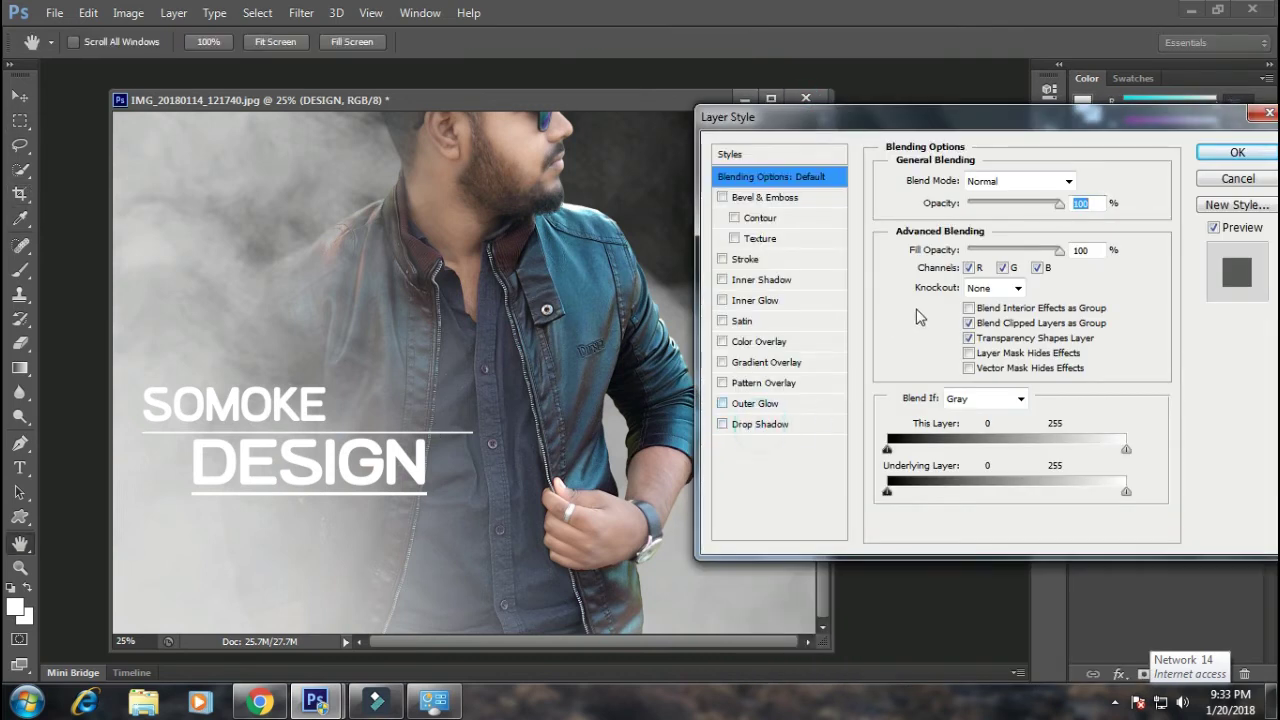
left_click(760, 424)
left_click_drag(1024, 207, 1007, 205)
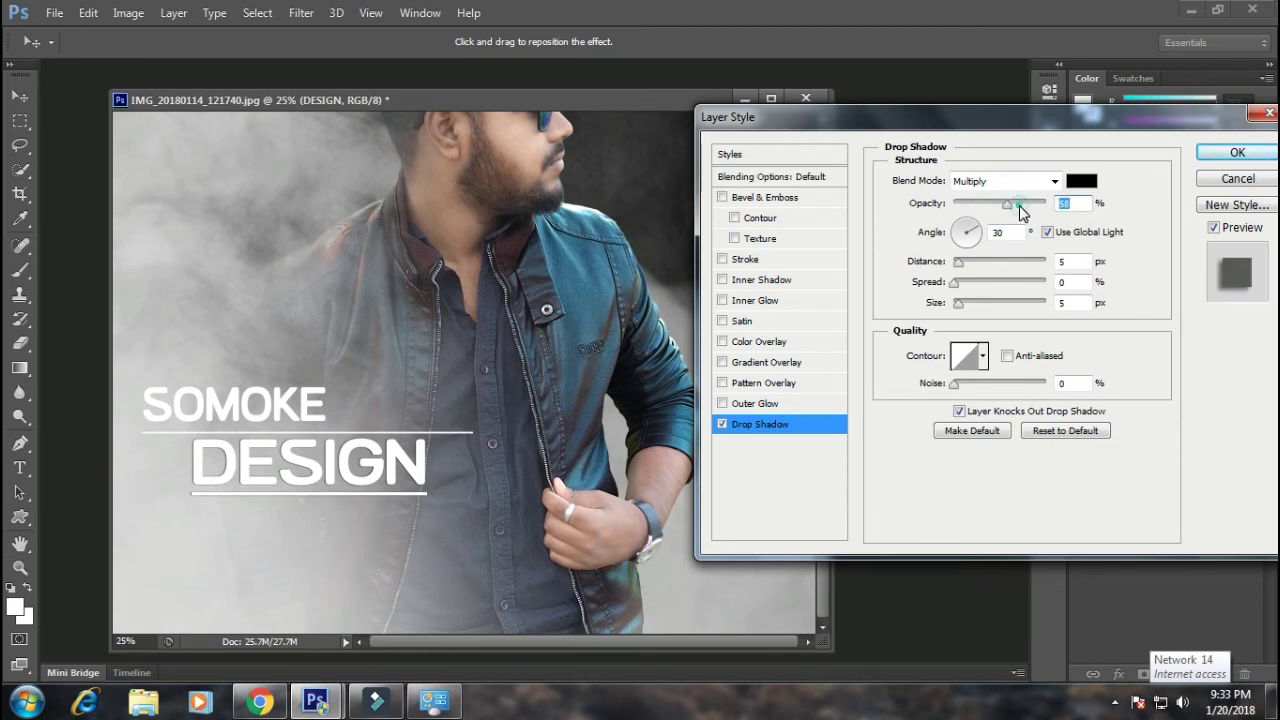
left_click(1237, 153)
- Give the SOMOKE layer a drop shadow at 75% opacity
left_click(1145, 488)
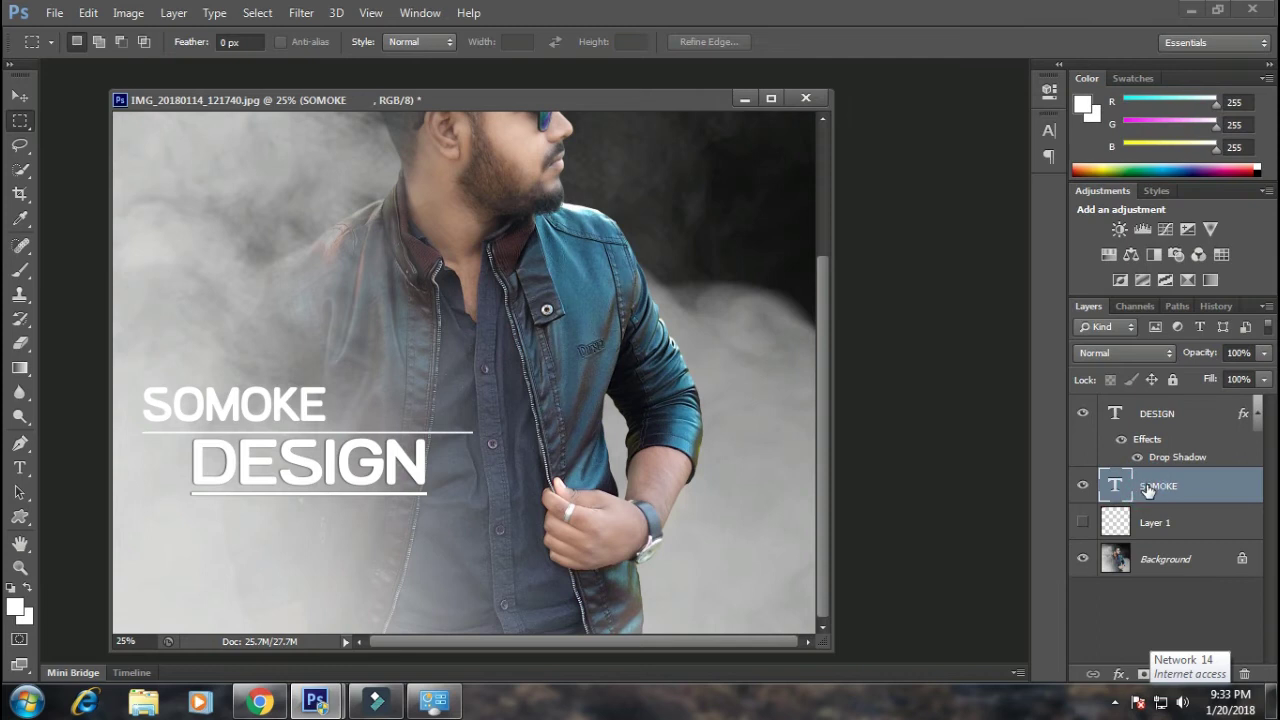
right_click(1150, 488)
left_click(800, 103)
left_click(760, 424)
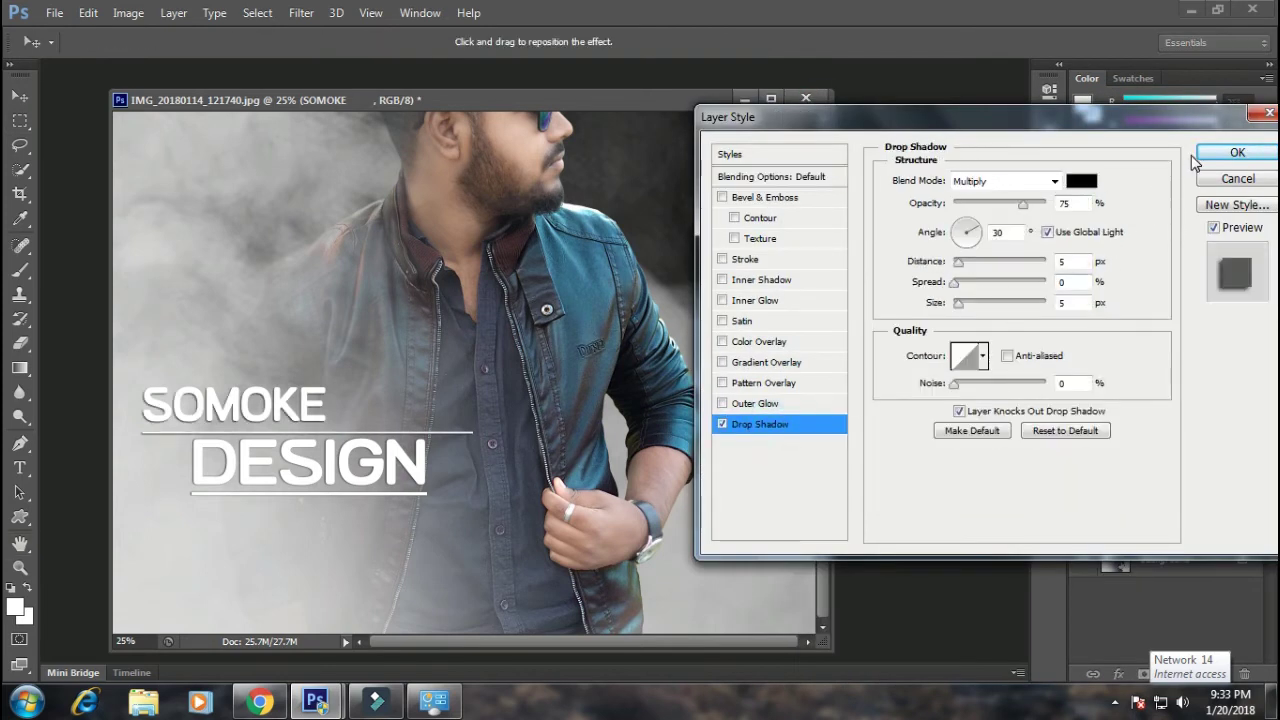
left_click(1237, 153)
key("h")
left_click_drag(363, 497, 494, 360)
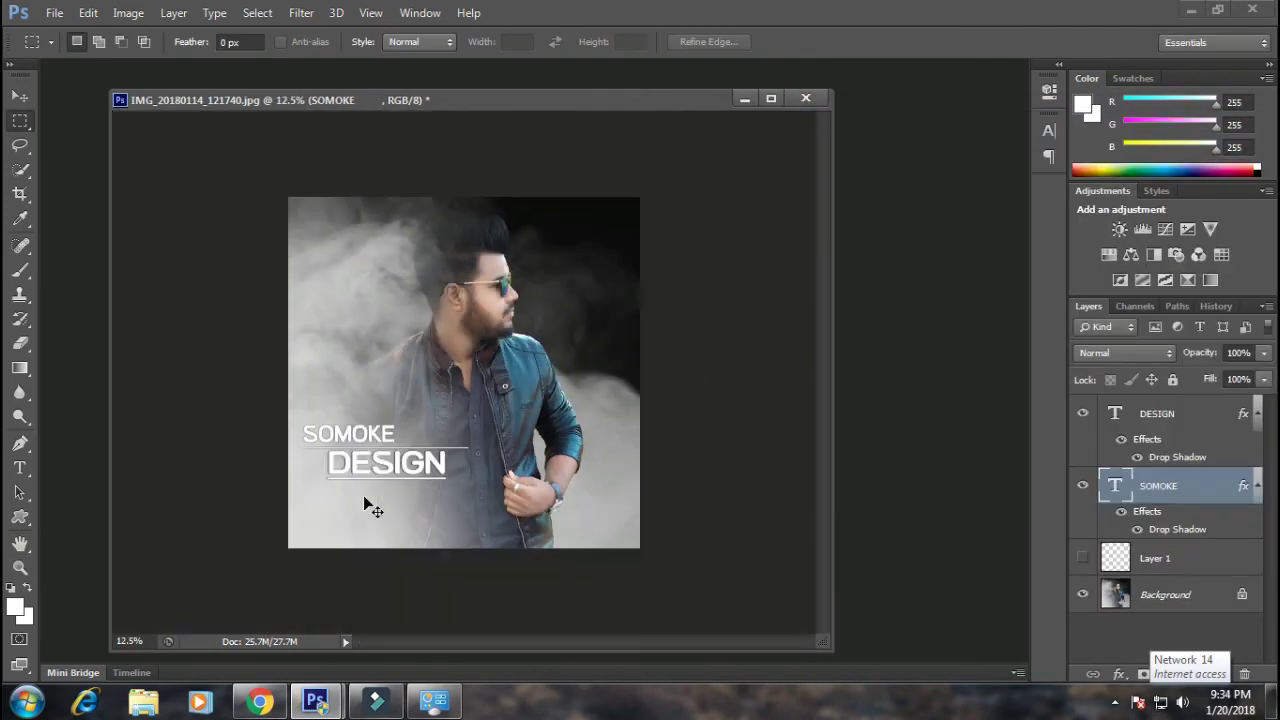
- Add a paragraph text box below the titles with the MHD EDITOR BY credit and author's name
key("ctrl+plus")
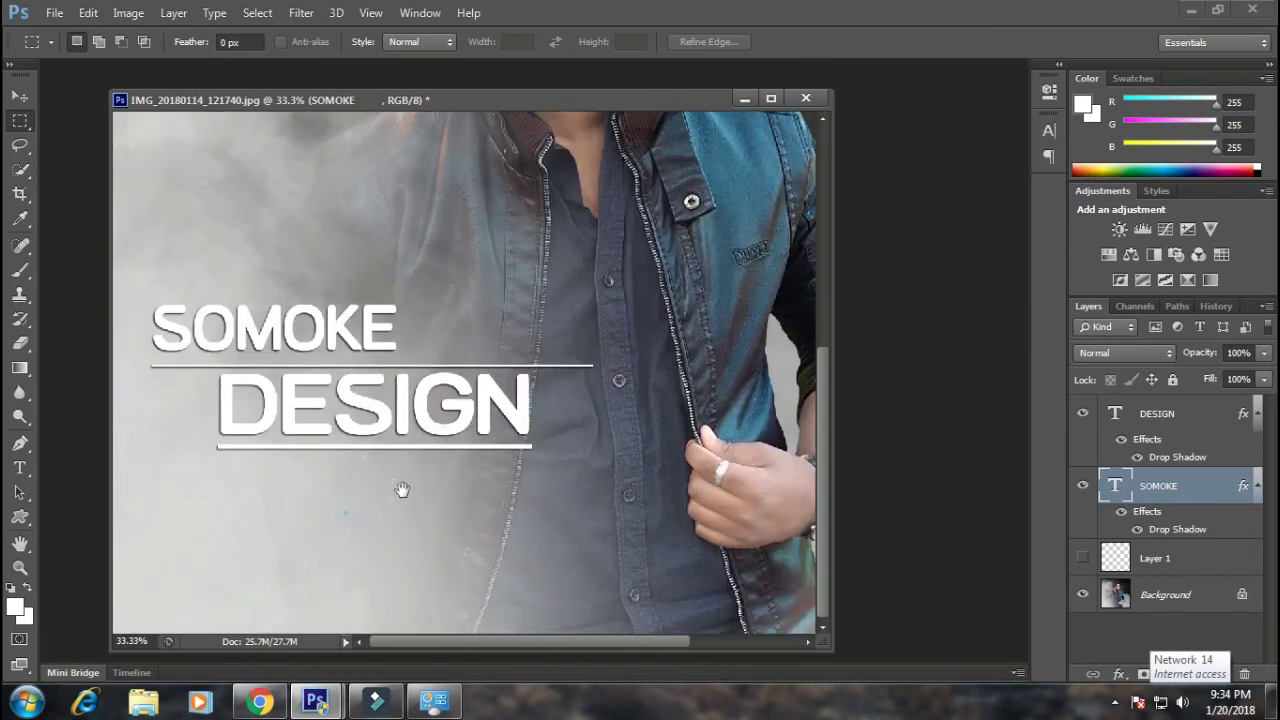
left_click(20, 468)
left_click_drag(123, 468, 685, 516)
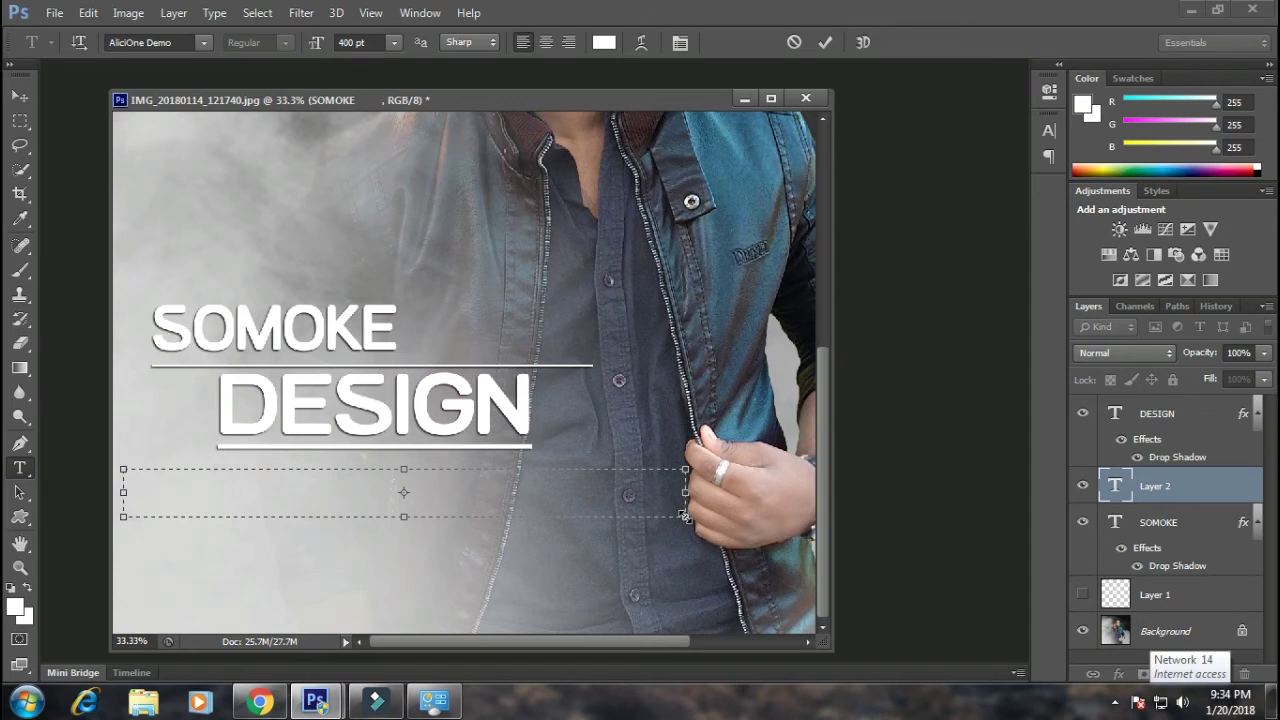
left_click_drag(685, 516, 790, 602)
type("MHDEDIT")
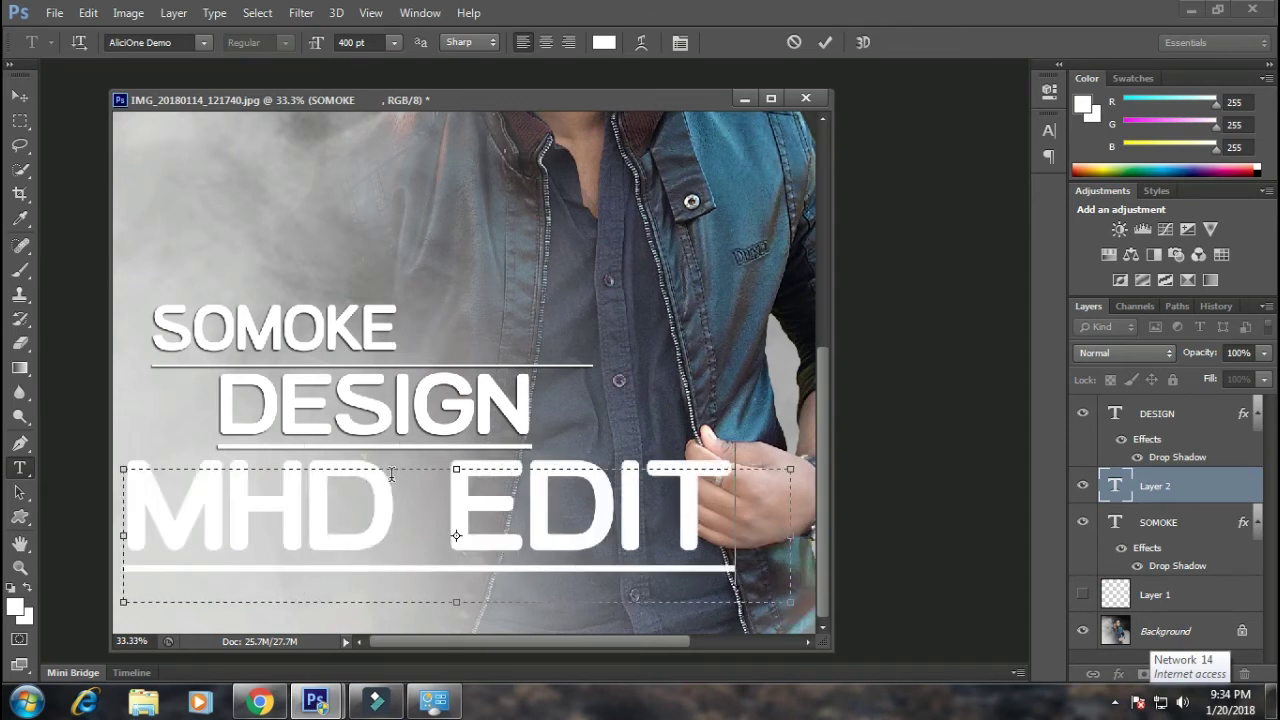
key("ctrl+z")
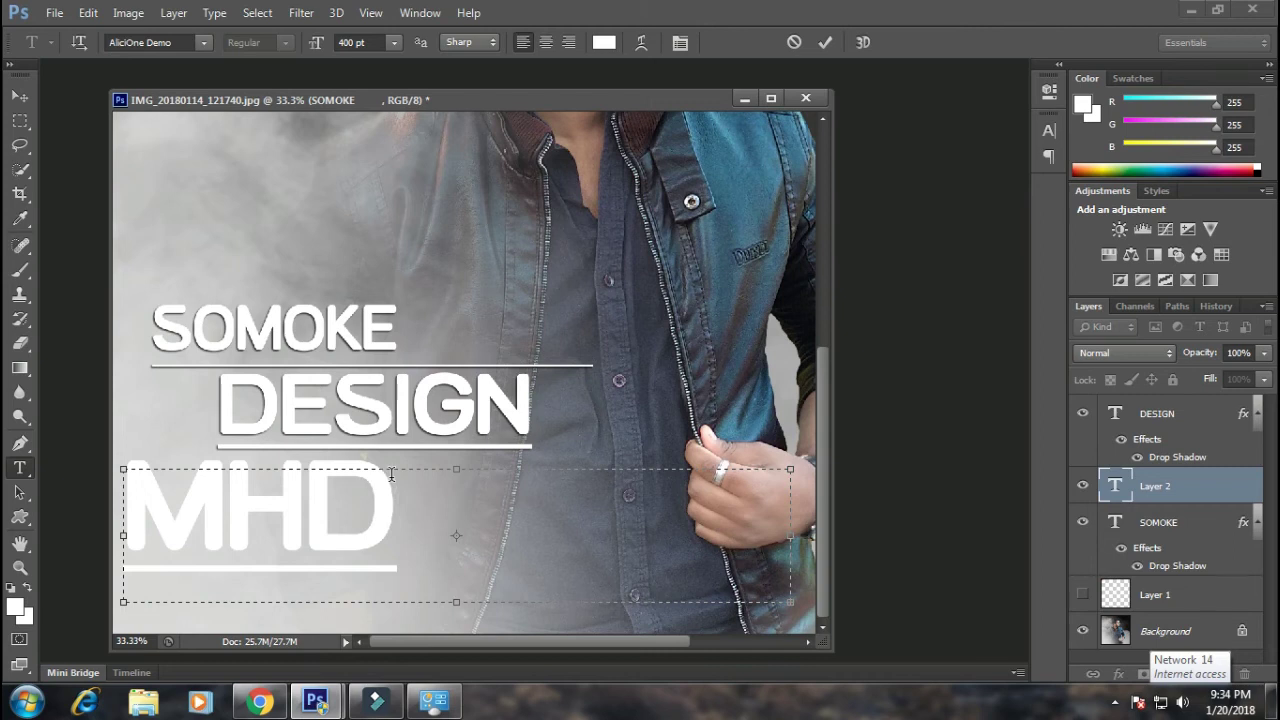
key("ctrl+minus")
key("ctrl+minus")
key("ctrl+minus")
left_click(541, 538)
mouse_move(620, 553)
left_mouse_down()
mouse_move(402, 508)
mouse_move(506, 514)
left_mouse_up()
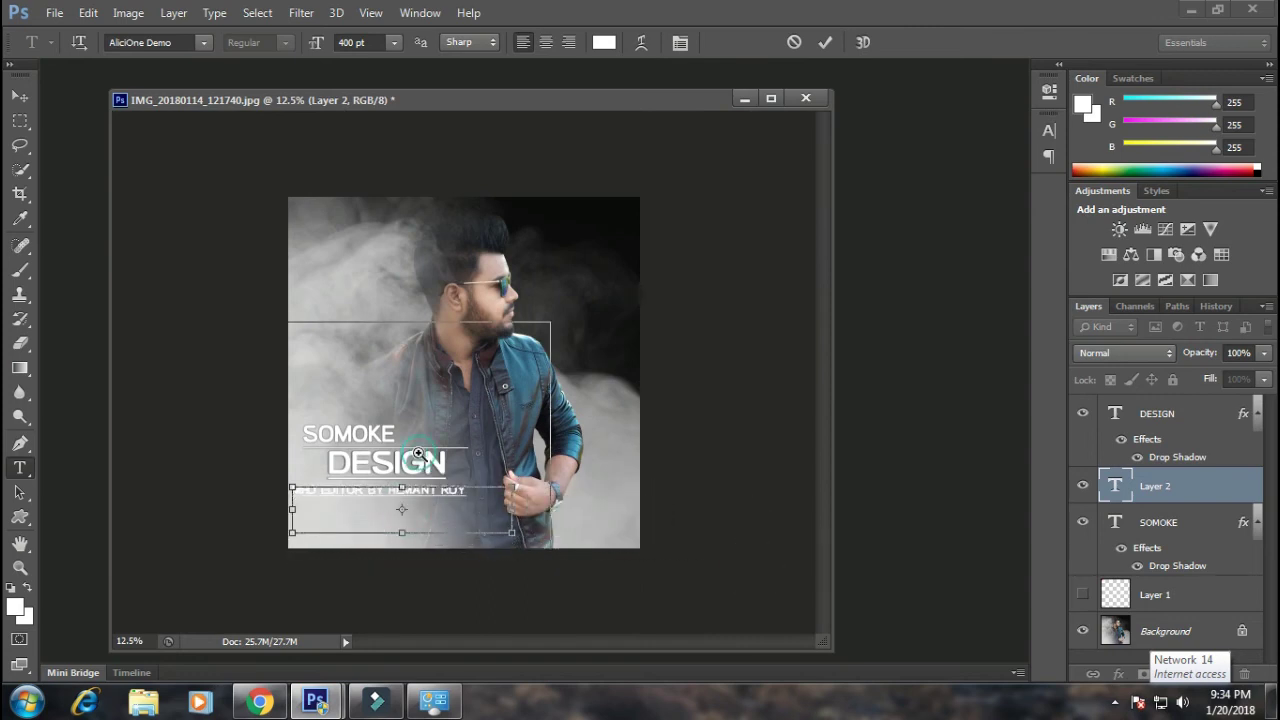
key("ctrl+plus")
key("ctrl+plus")
key("ctrl+plus")
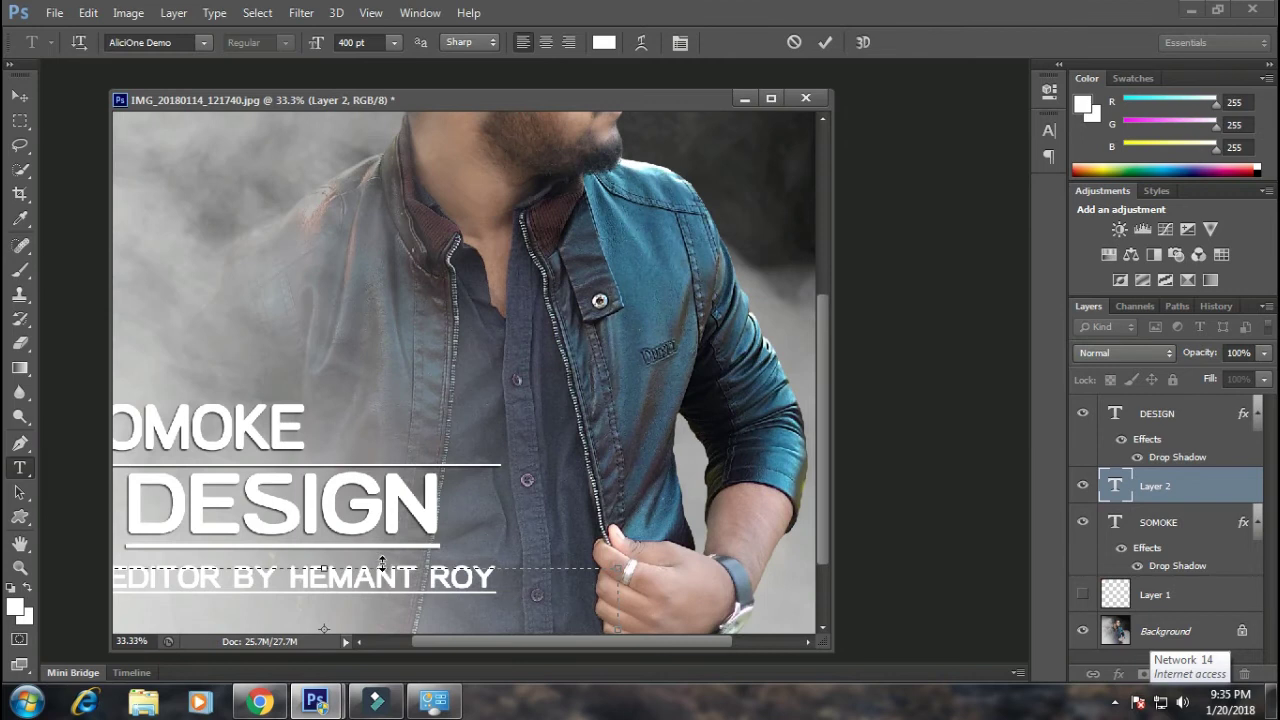
key("ctrl+a")
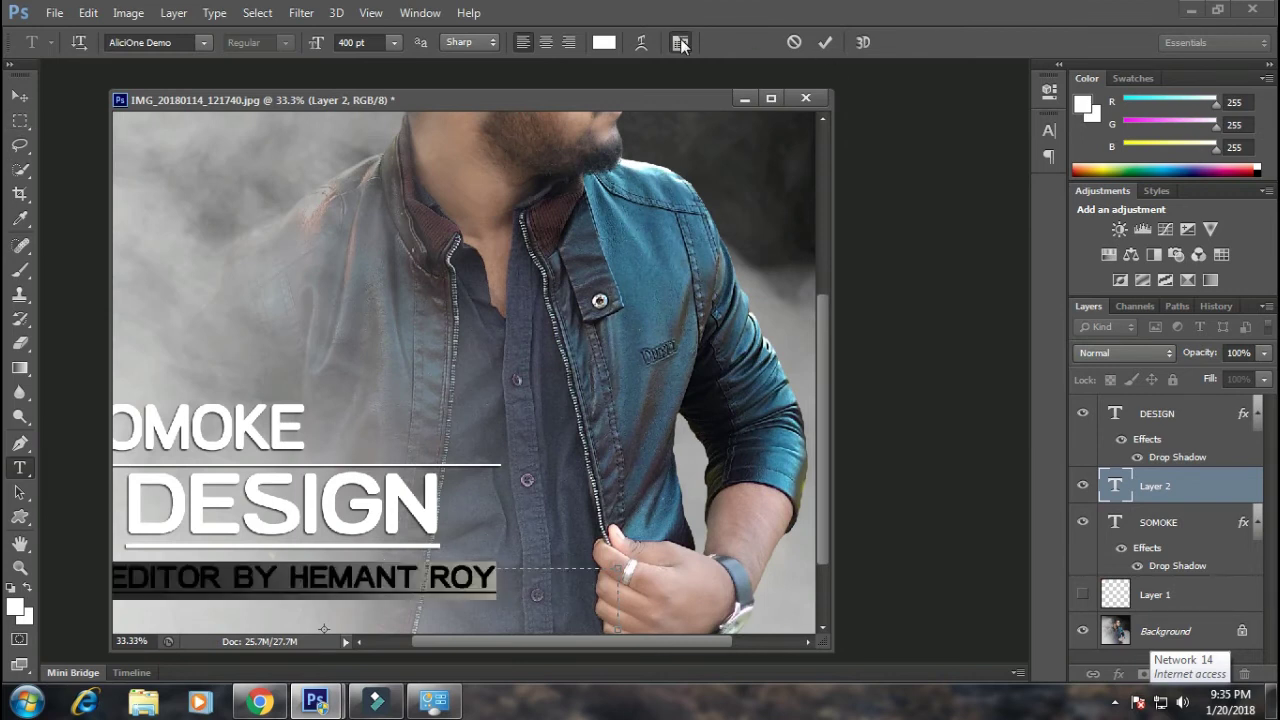
left_click(680, 42)
key("ctrl+Return")
- Shrink the credit line slightly and position it under DESIGN
key("v")
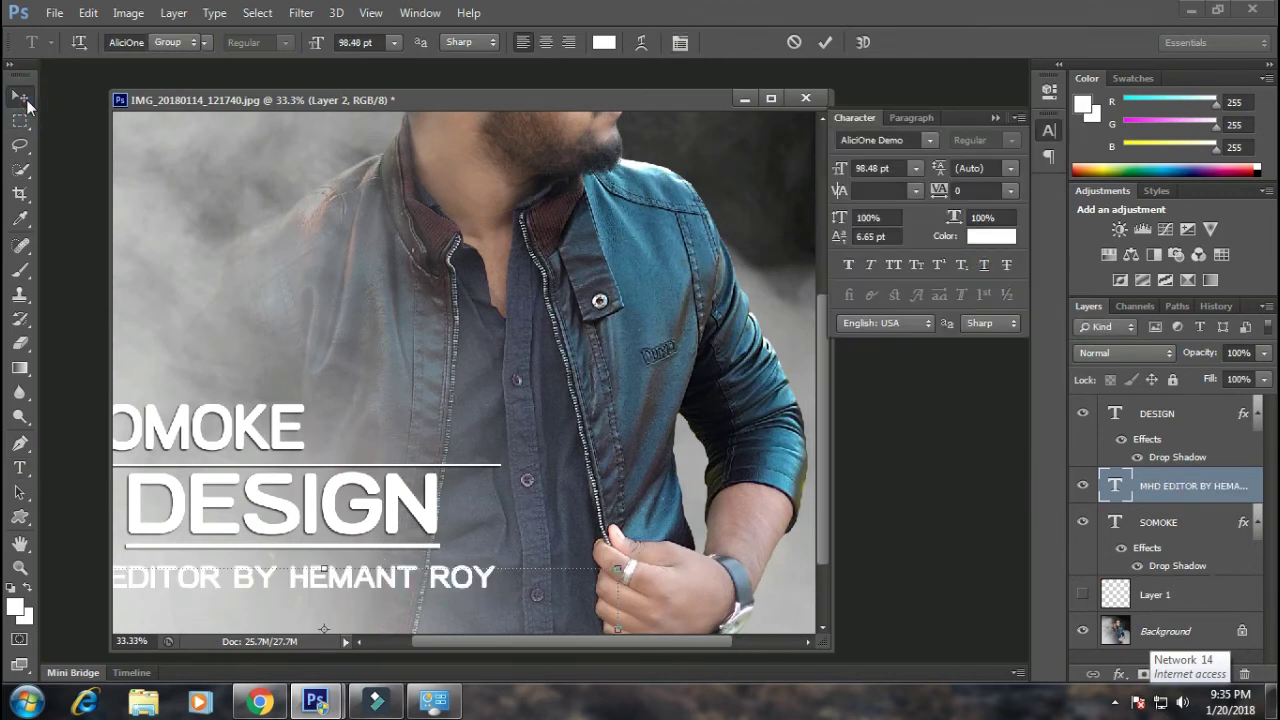
key("ctrl+minus")
left_click(305, 519, "ctrl")
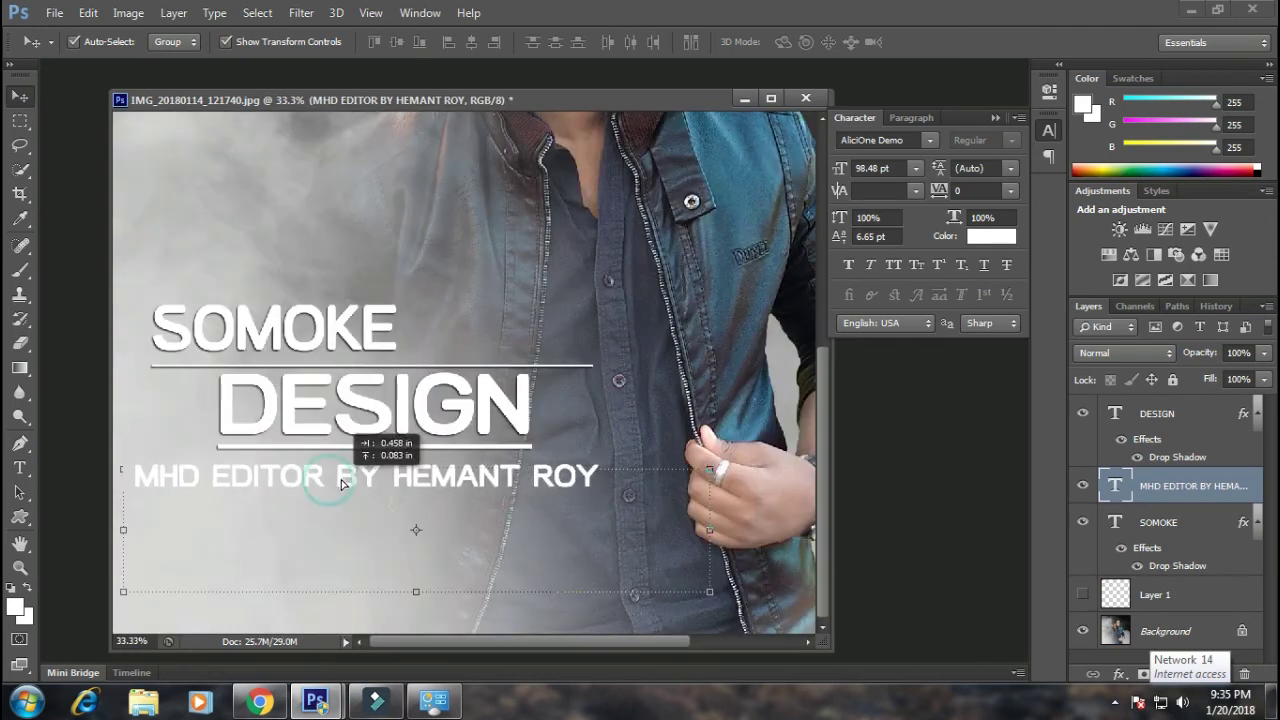
left_click_drag(720, 591, 646, 546)
left_click_drag(443, 486, 471, 469)
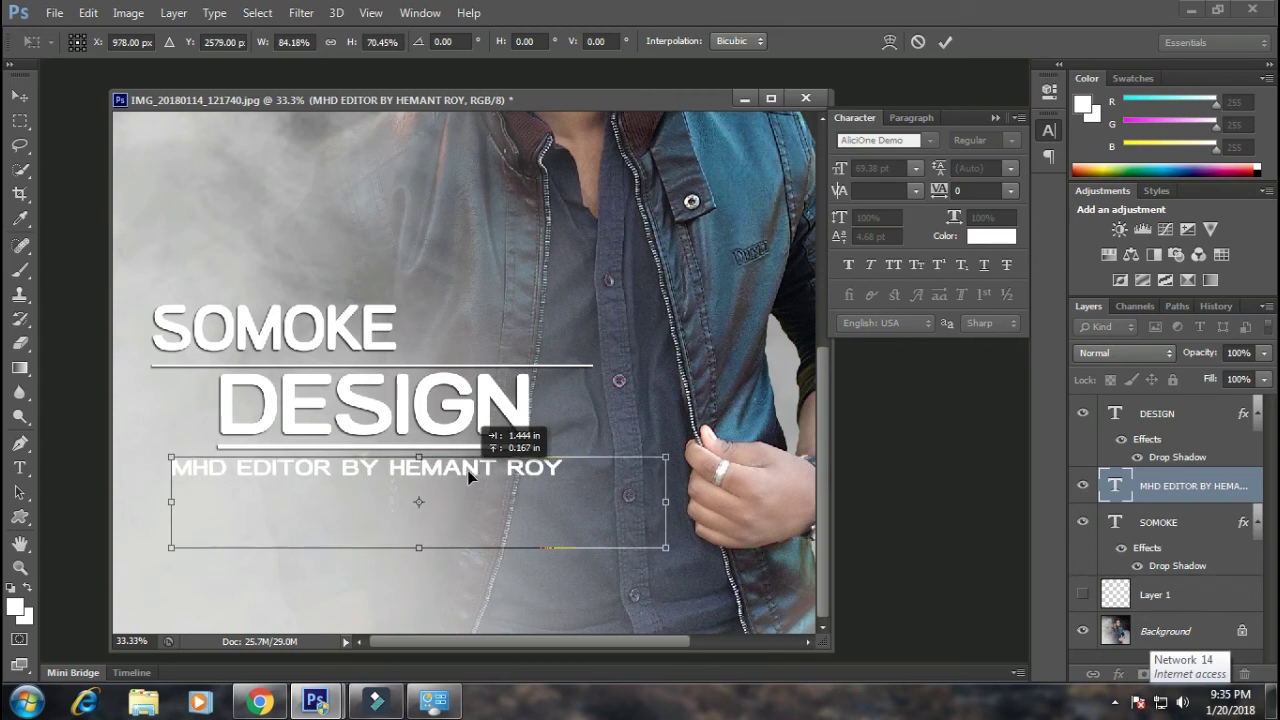
key("Return")
- Give the credit line a drop shadow at 45% opacity
right_click(1190, 485)
left_click(840, 103)
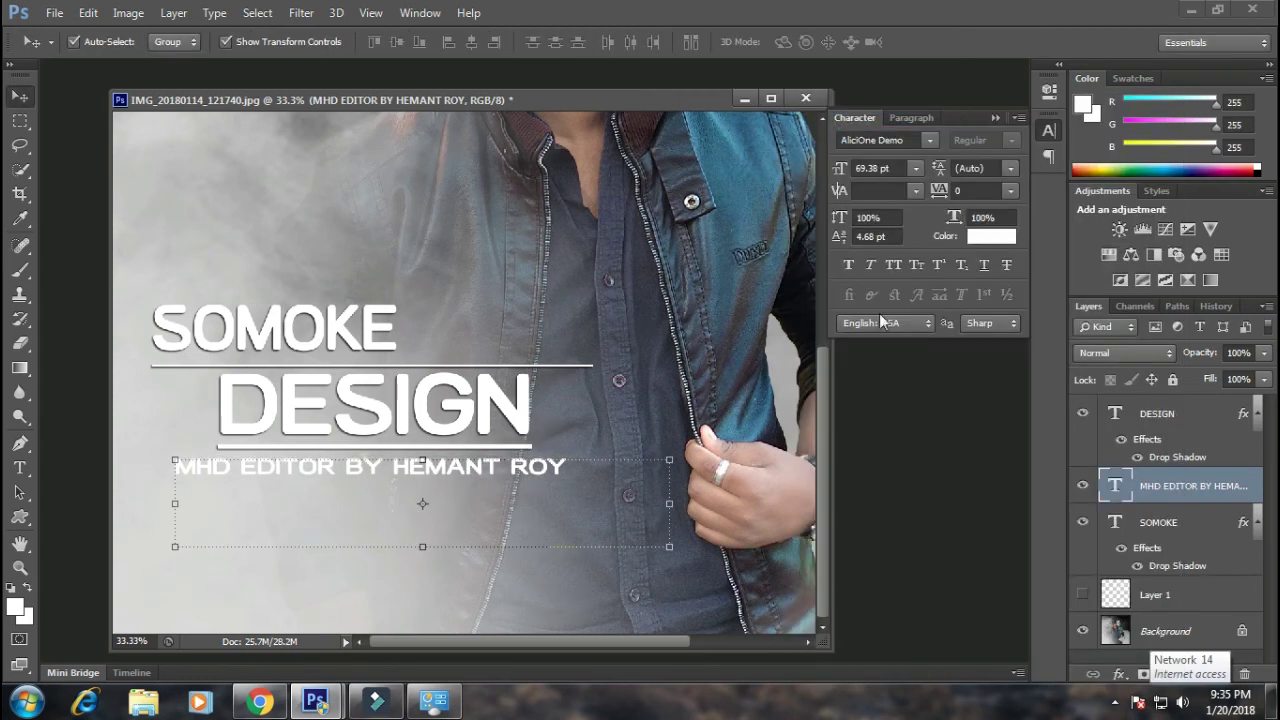
left_click(760, 424)
left_click_drag(1010, 205, 997, 208)
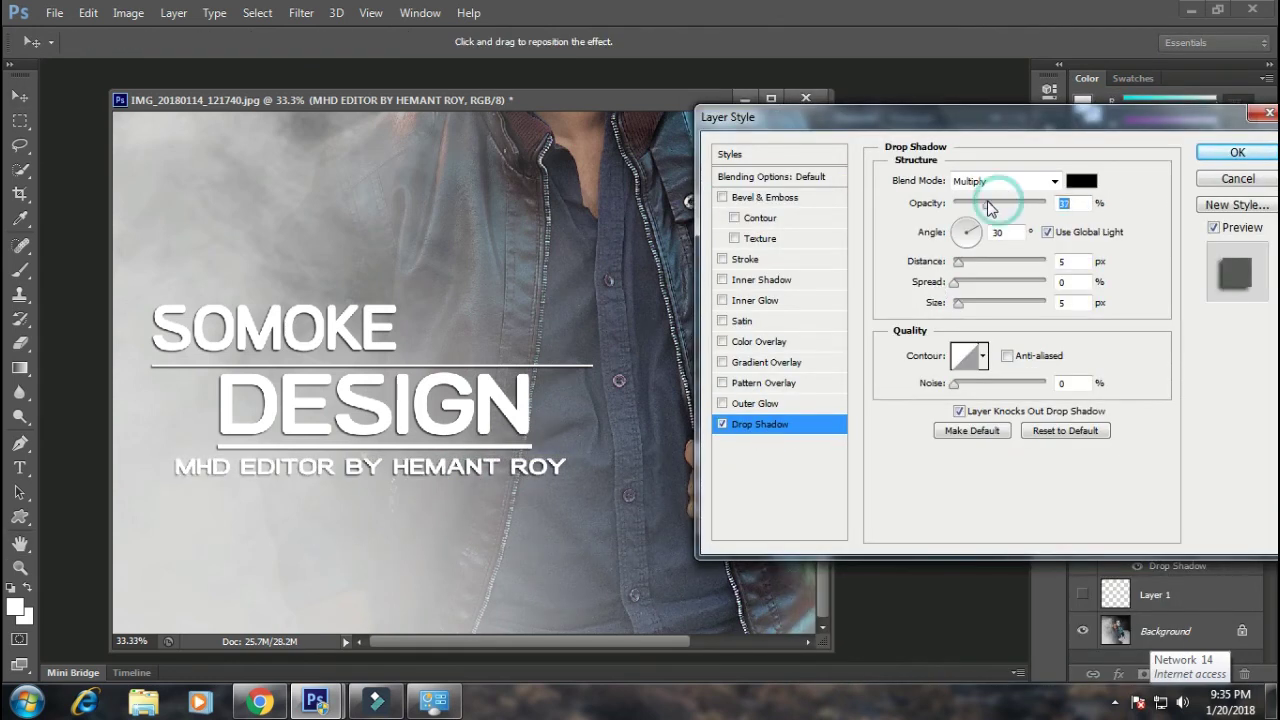
left_click(1237, 155)
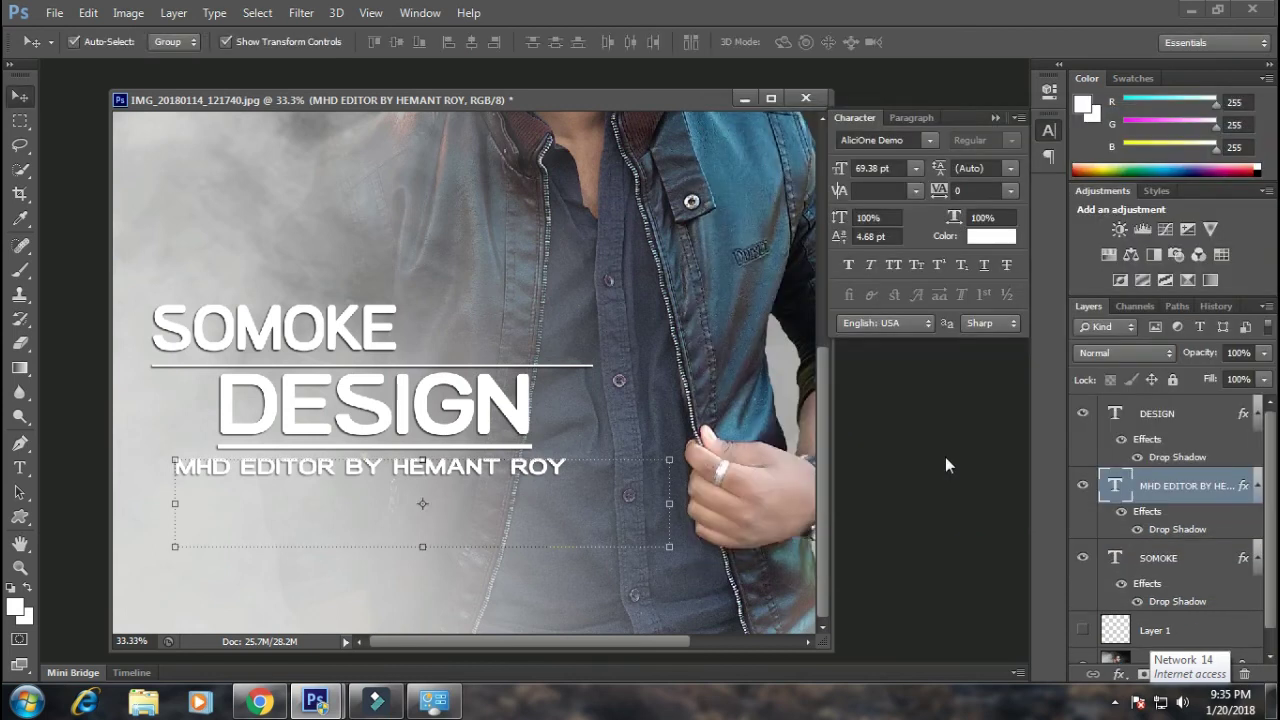
- Draw a new 11 pt paragraph text box below the credit line
key("ctrl+minus")
key("ctrl+minus")
key("ctrl+minus")
left_click(24, 121)
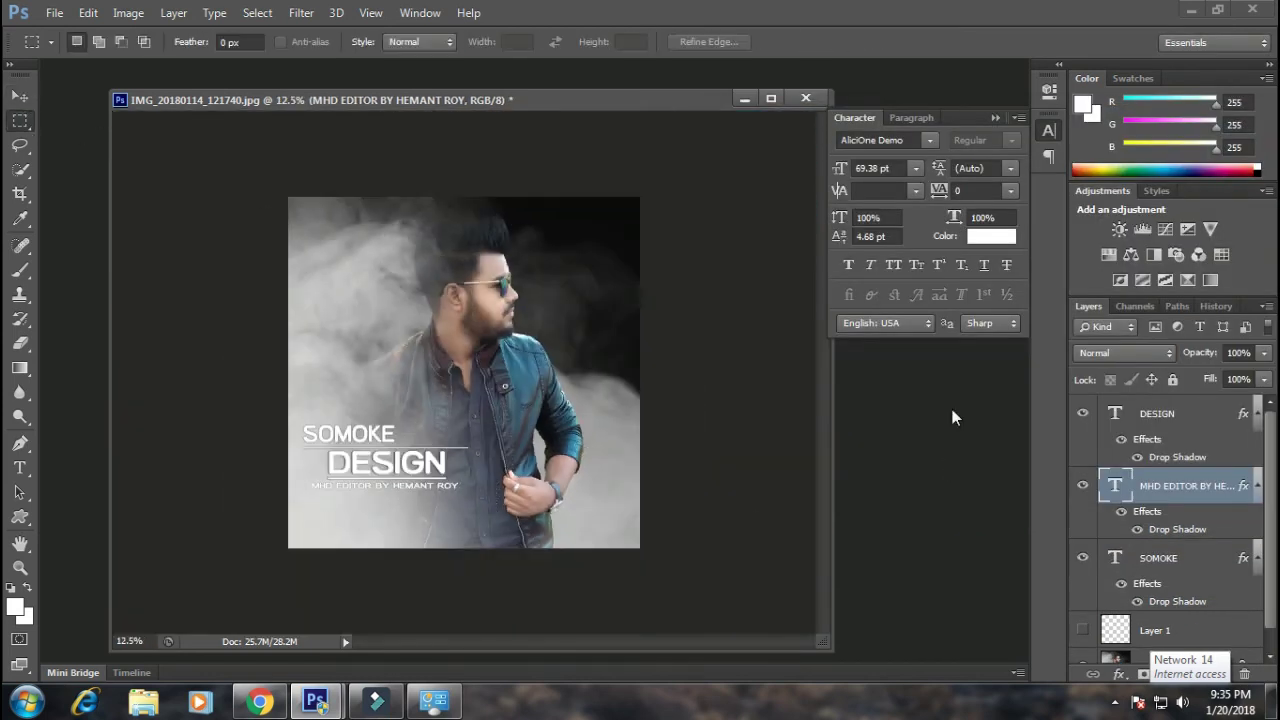
key("ctrl+plus")
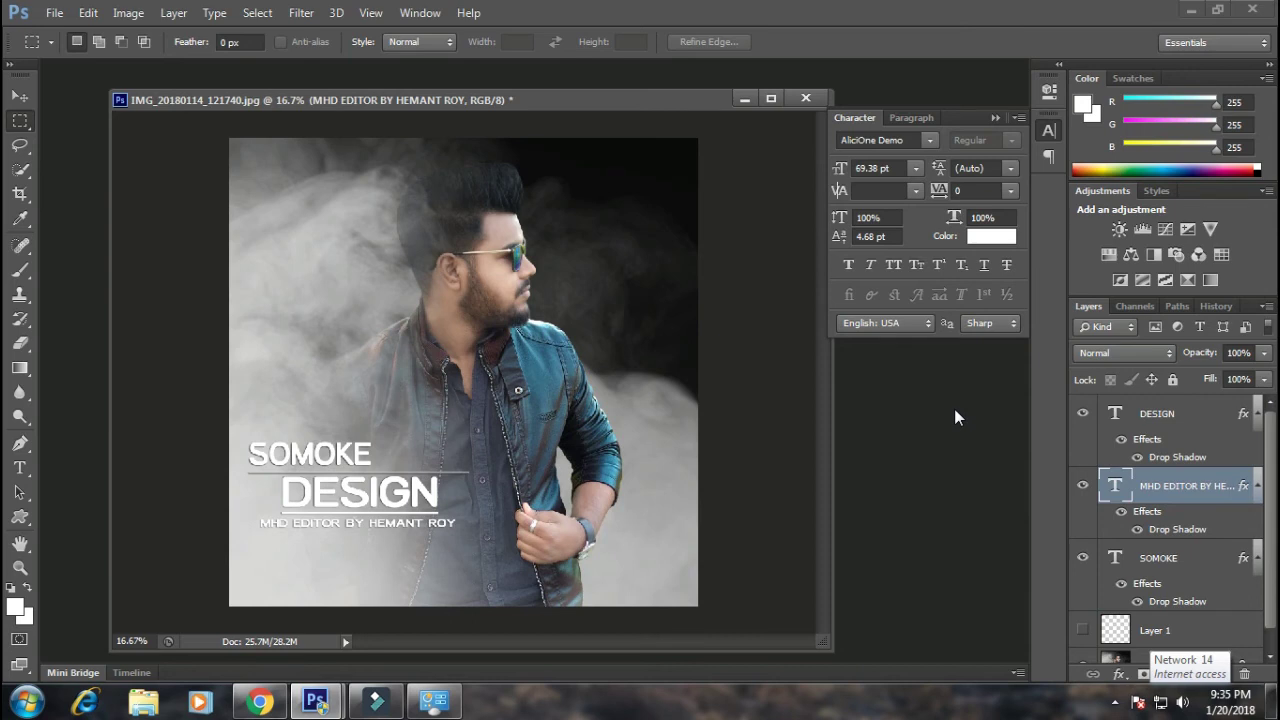
left_click(19, 467)
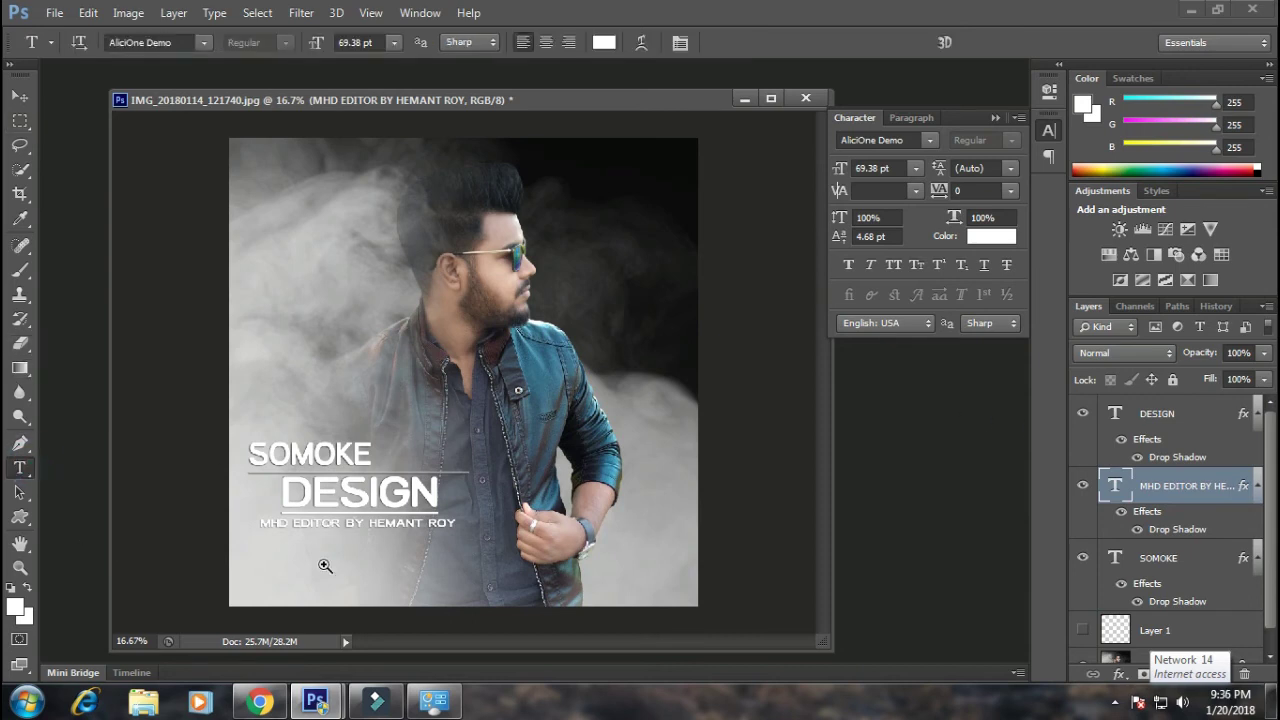
left_click(325, 566)
left_click_drag(124, 487, 779, 546)
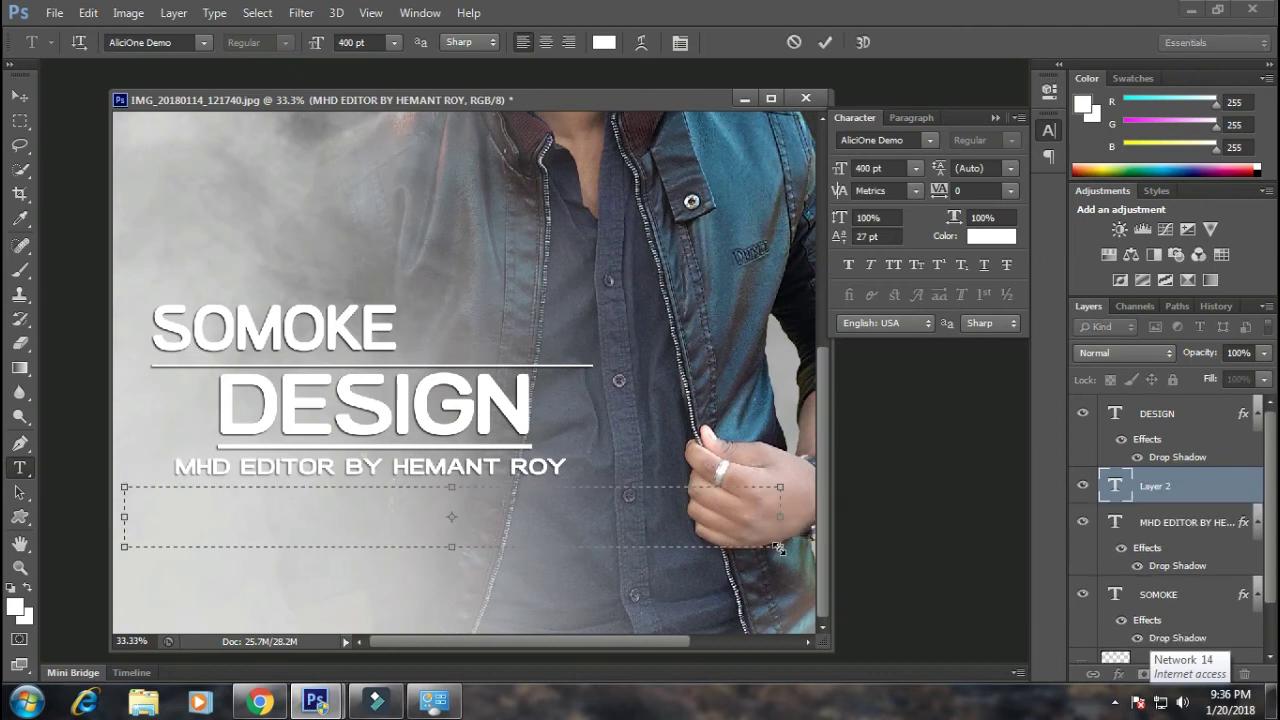
key("ctrl+minus")
left_click_drag(612, 568, 762, 608)
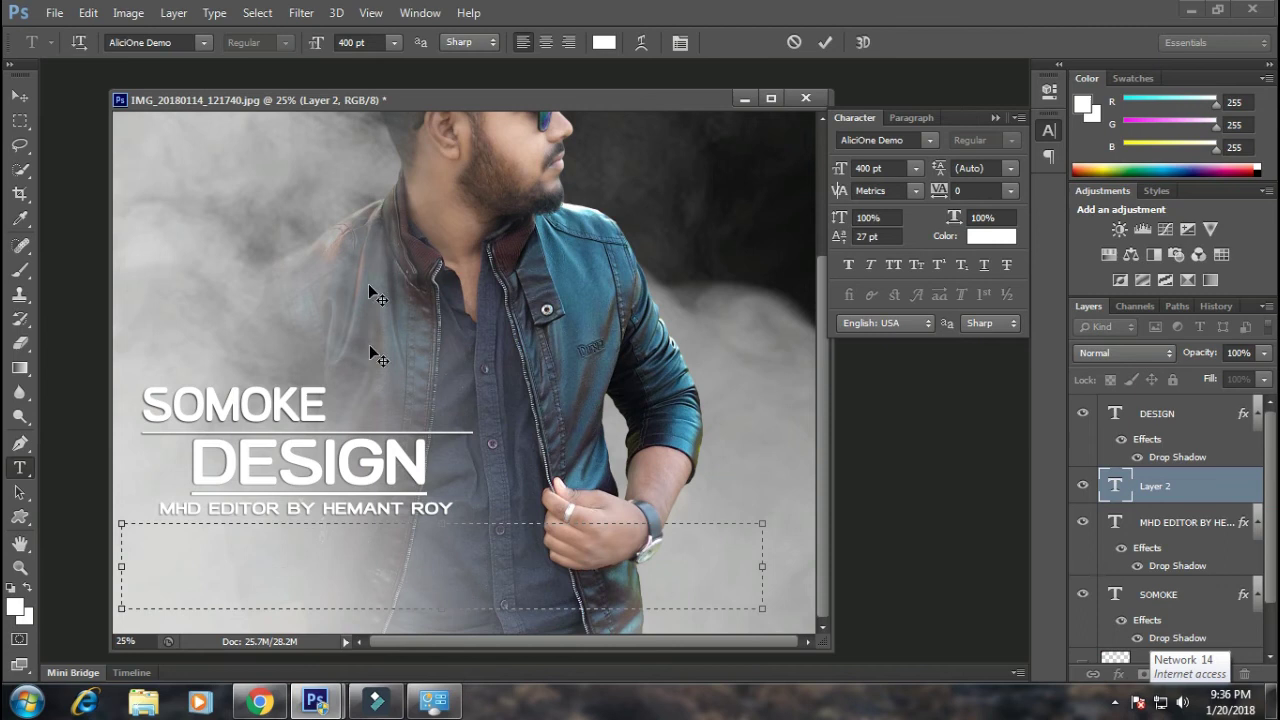
left_click(393, 42)
left_click(379, 175)
- Set the typed tagline to 36 pt and commit it
key("ctrl+a")
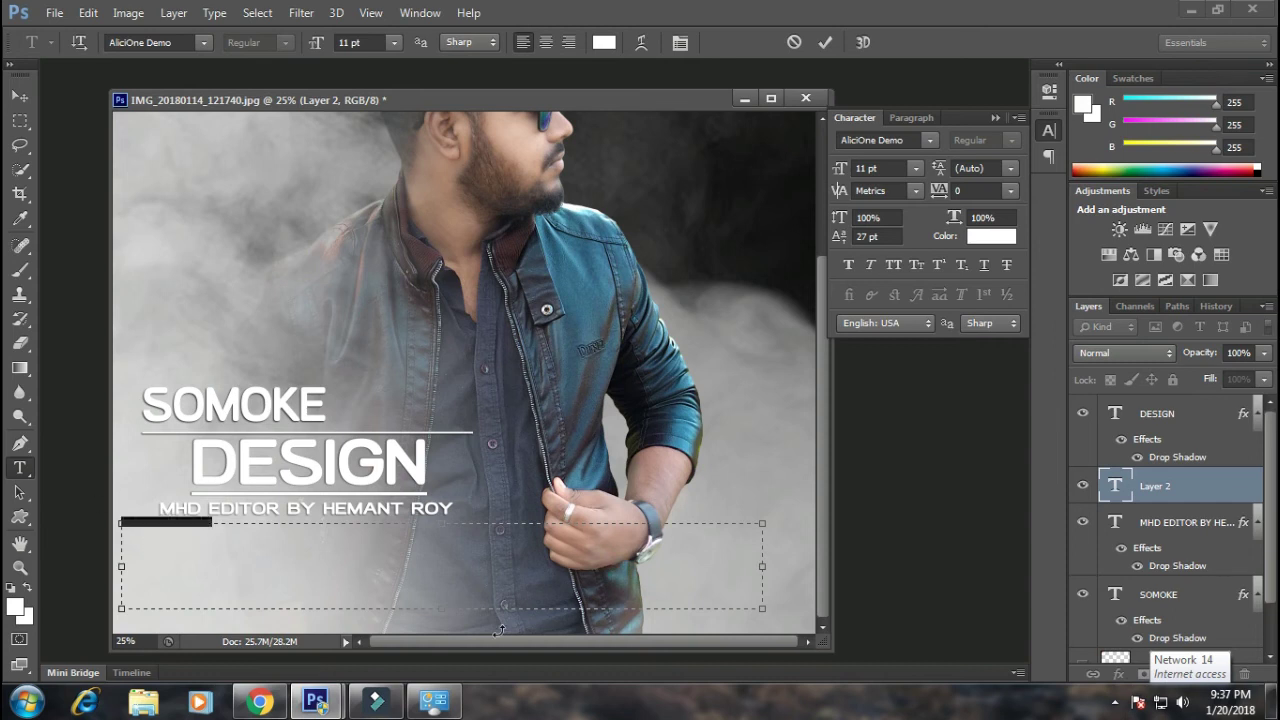
left_click(394, 42)
left_click(382, 355)
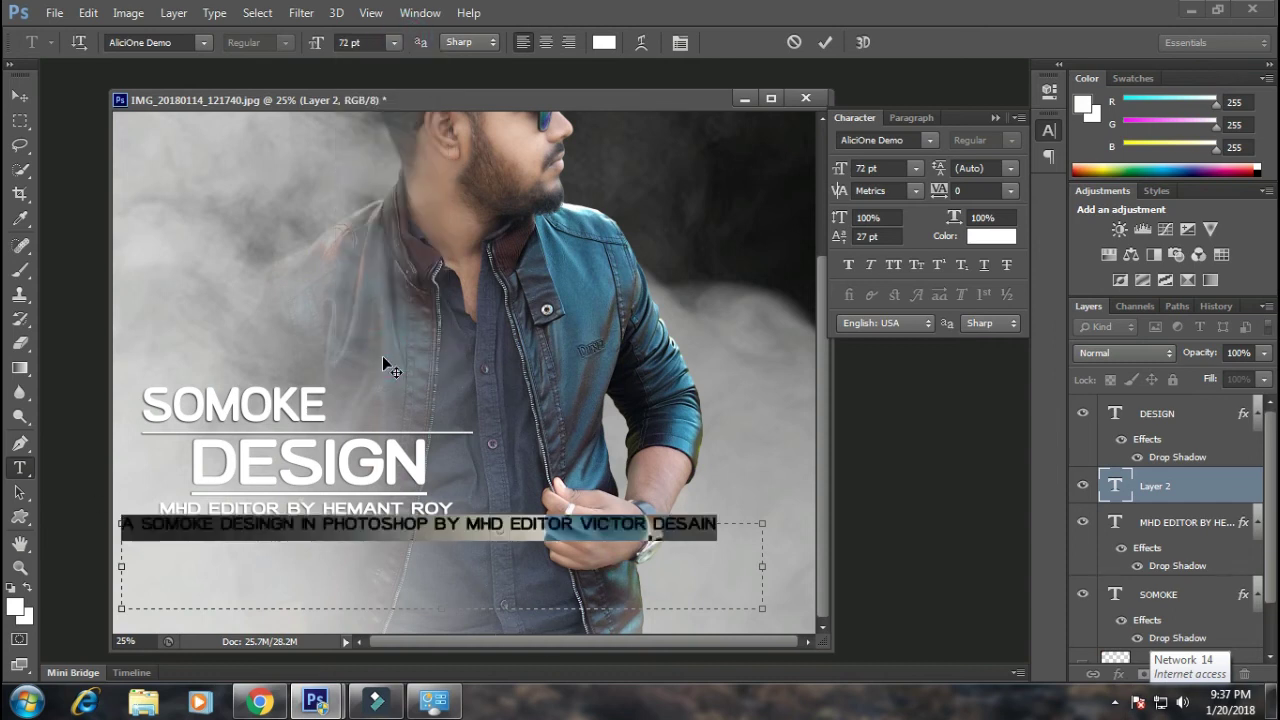
left_click(402, 41)
left_click(380, 319)
left_click(388, 41)
left_click(380, 296)
left_click(20, 95)
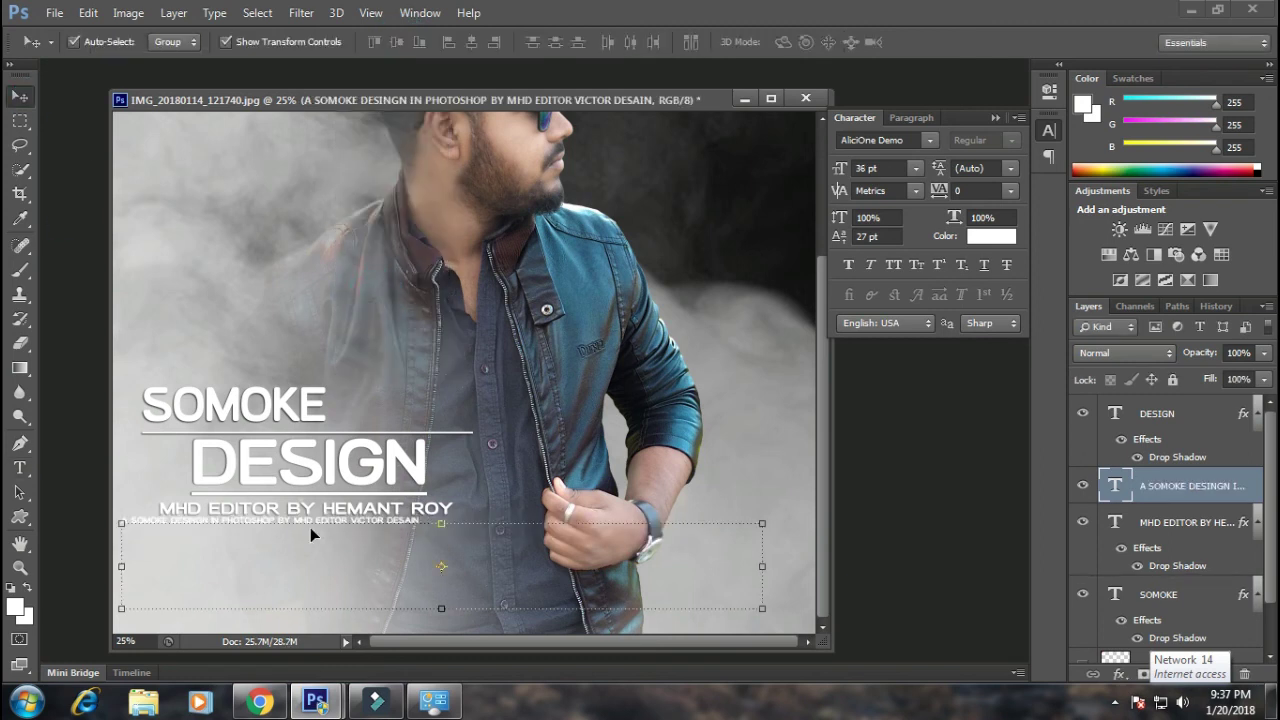
- Correct the title from SOMOKE to SMOKE
left_click(392, 526, "shift")
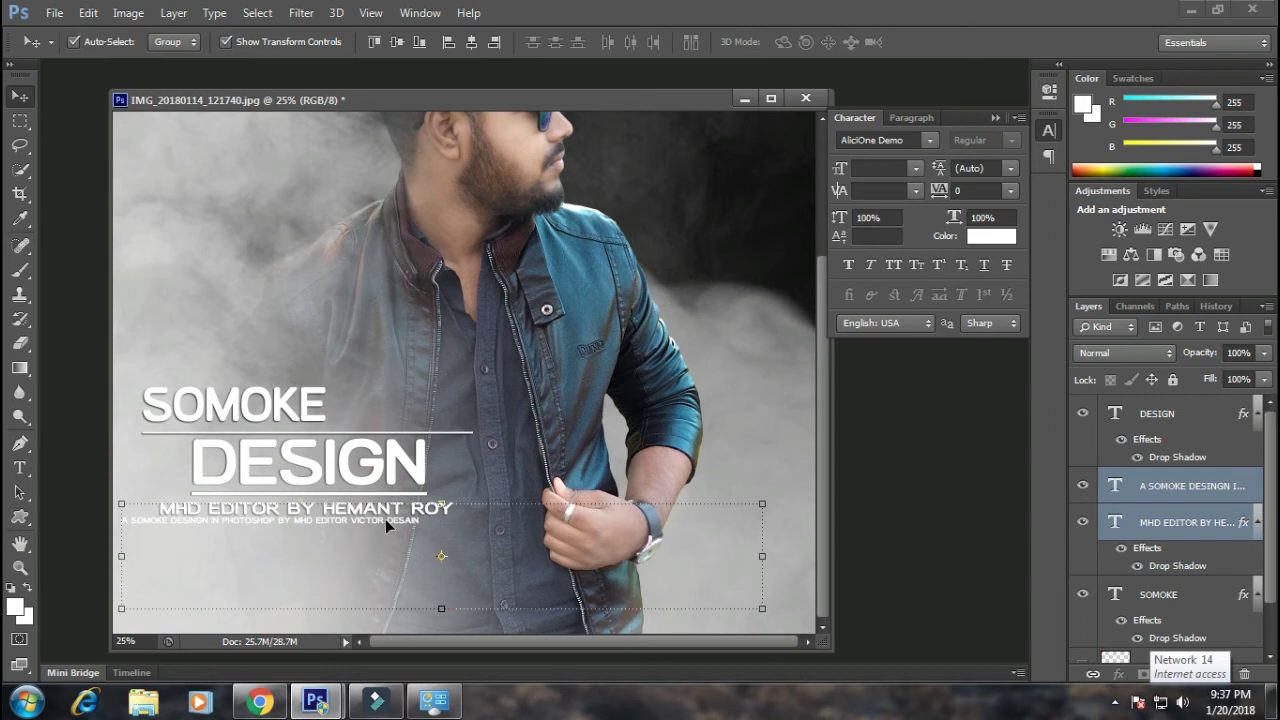
left_click(1150, 490)
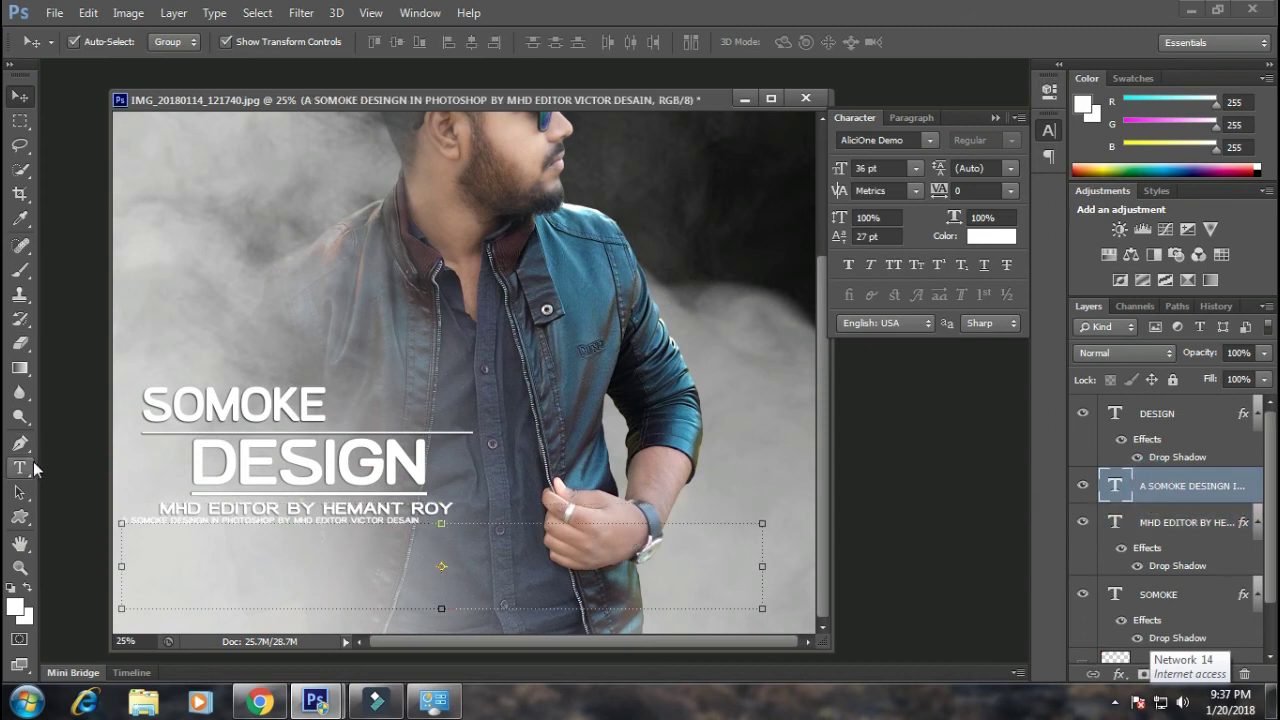
left_click(20, 467)
left_click(213, 399)
key("BackSpace")
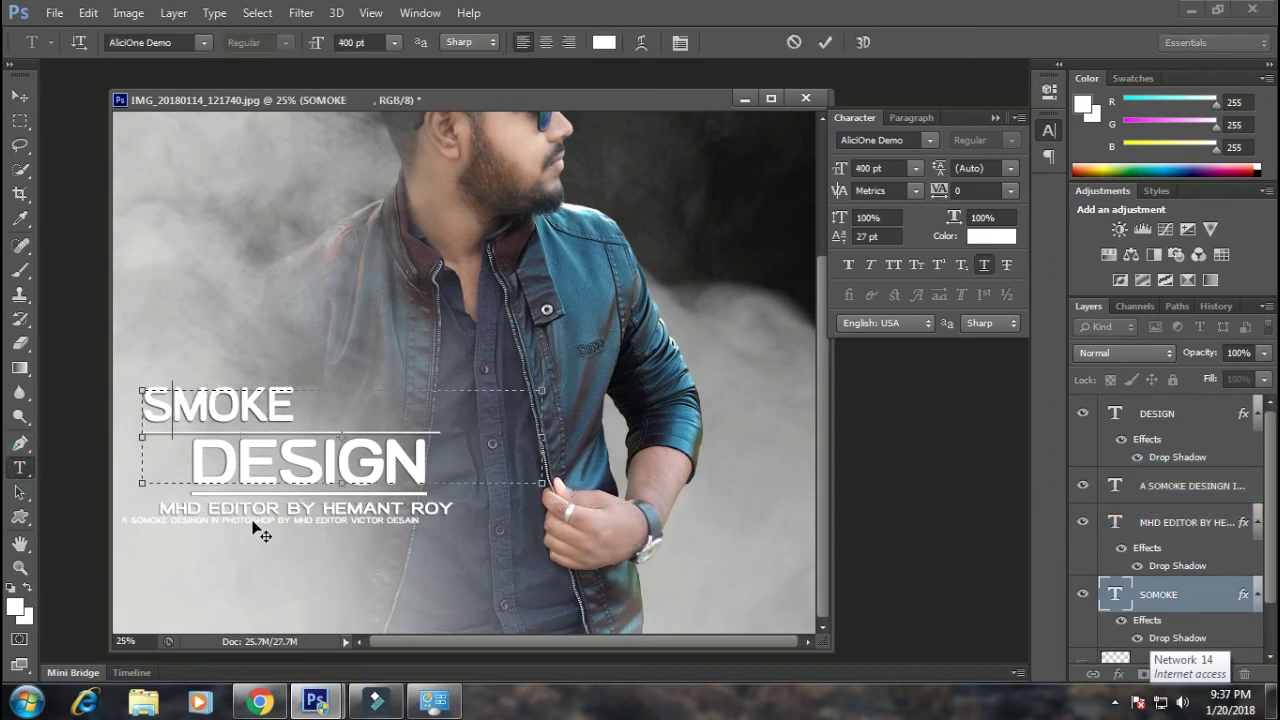
key("ctrl+Return")
- Free Transform the small tagline to shift it right under the credit line
scroll(257, 520, "up", 1)
key("v")
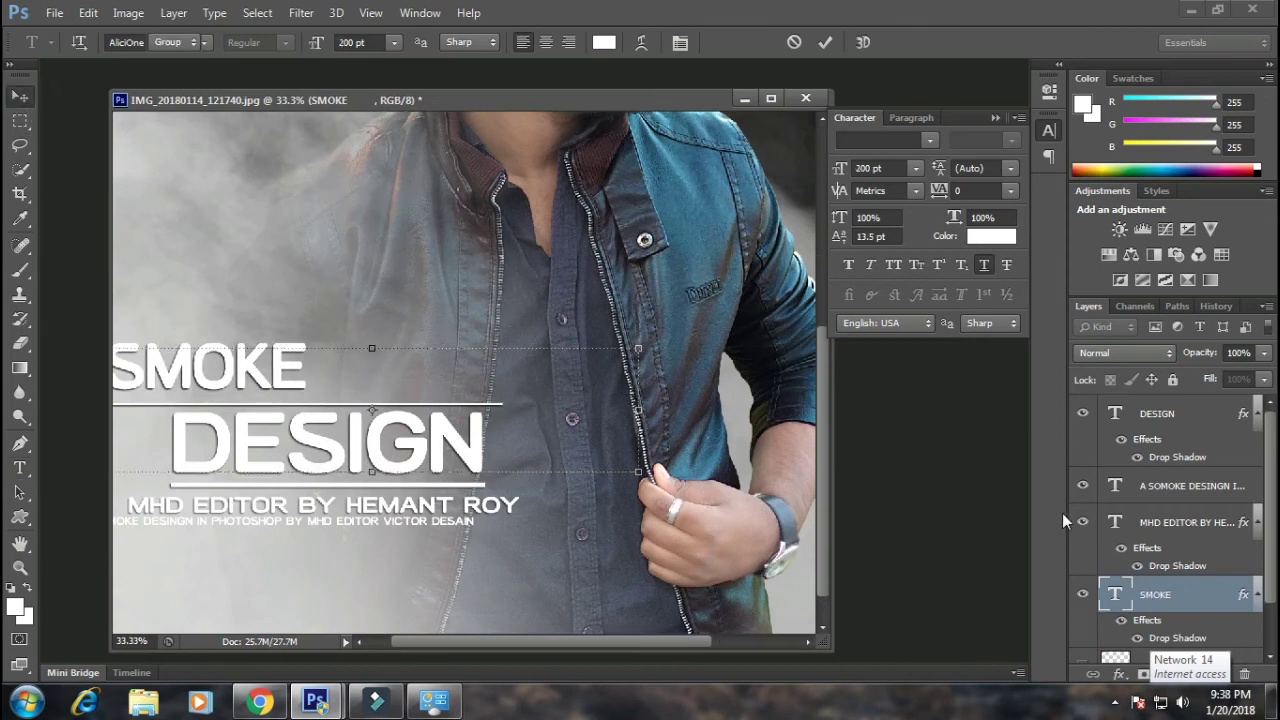
left_click(1180, 486)
scroll(357, 479, "up", 1)
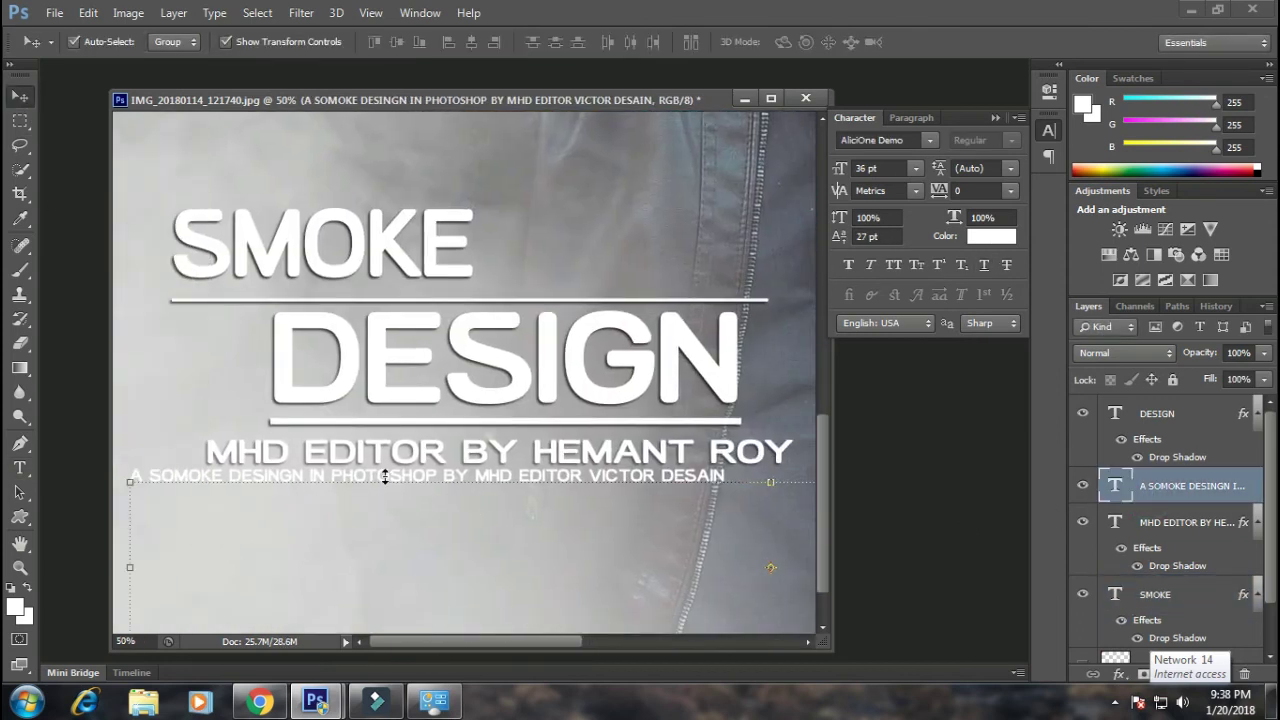
key("ctrl+t")
mouse_move(252, 482)
left_mouse_down()
mouse_move(300, 494)
mouse_move(310, 483)
left_mouse_up()
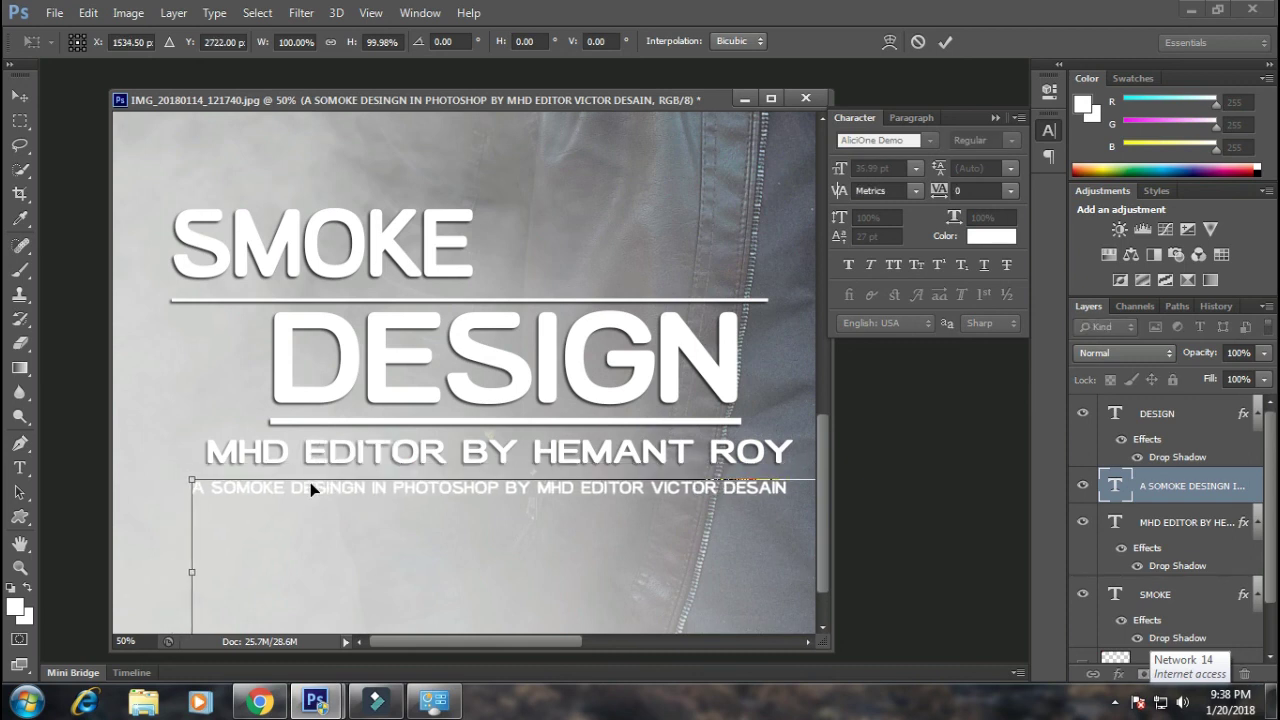
key("shift+Up")
key("Right")
key("Right")
key("Right")
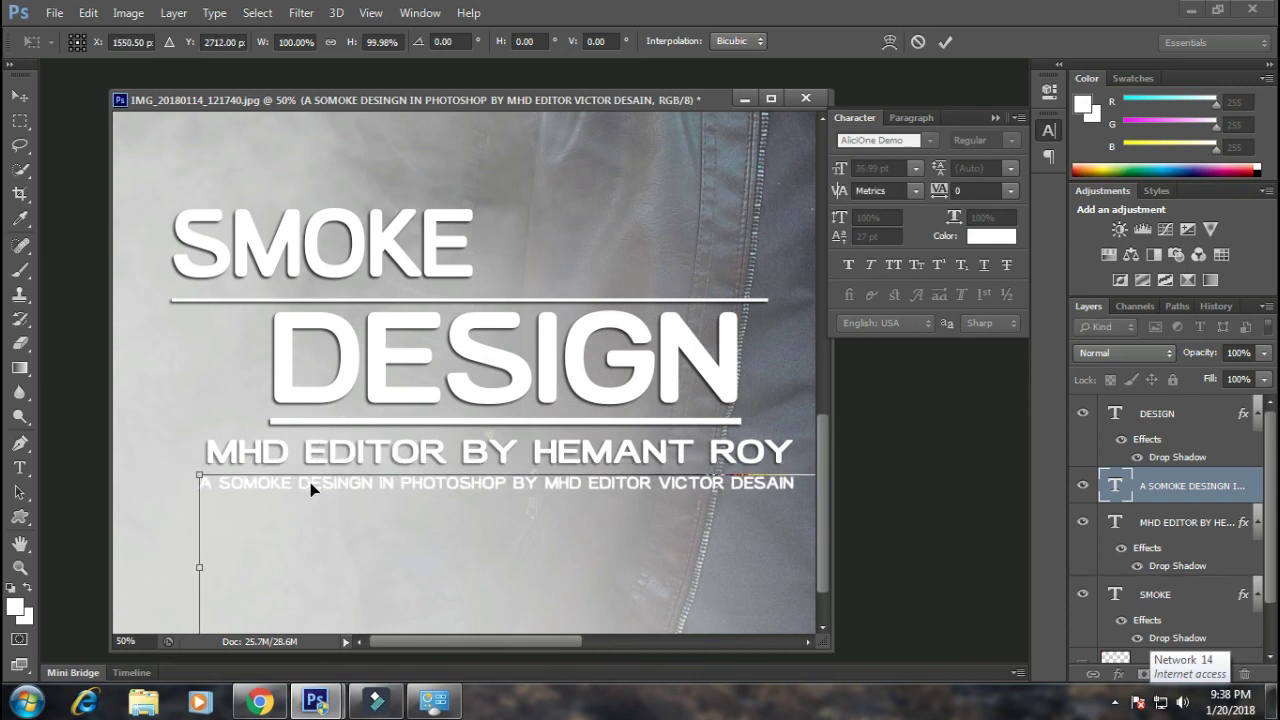
key("Return")
- Delete the extra O so the tagline reads 'A SMOKE DESIGNGN…'
left_click(19, 467)
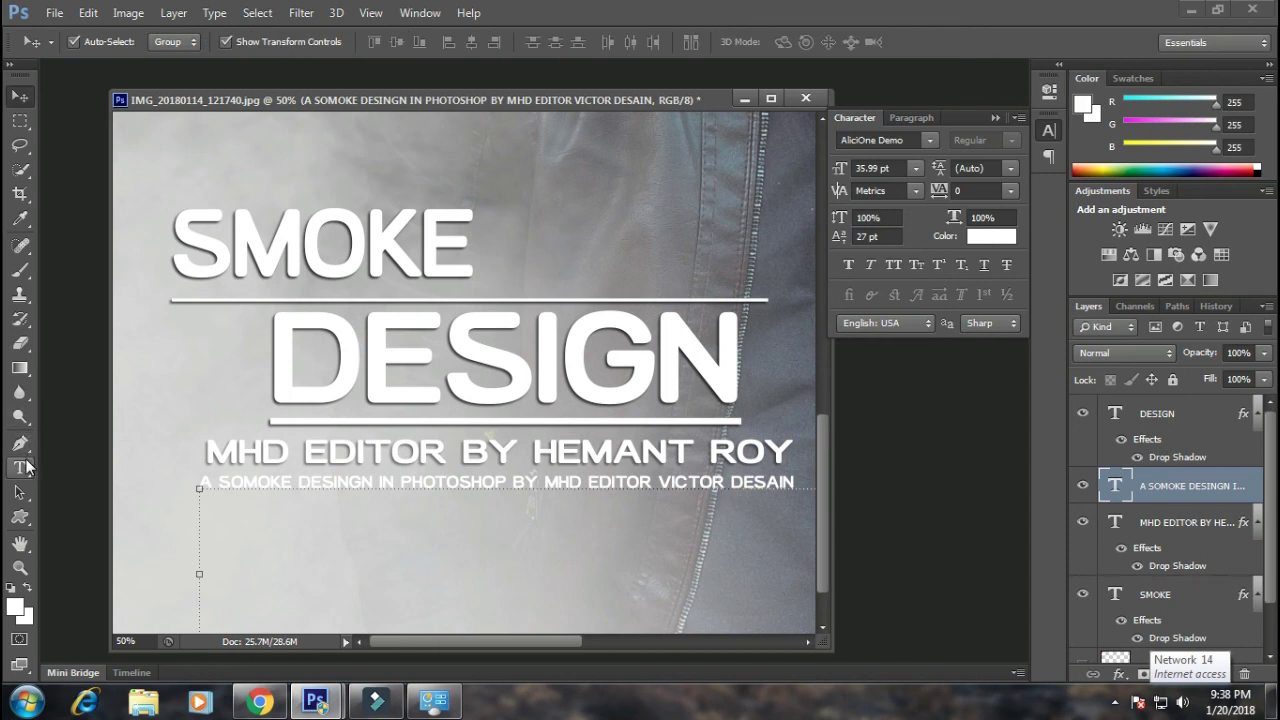
left_click(236, 490)
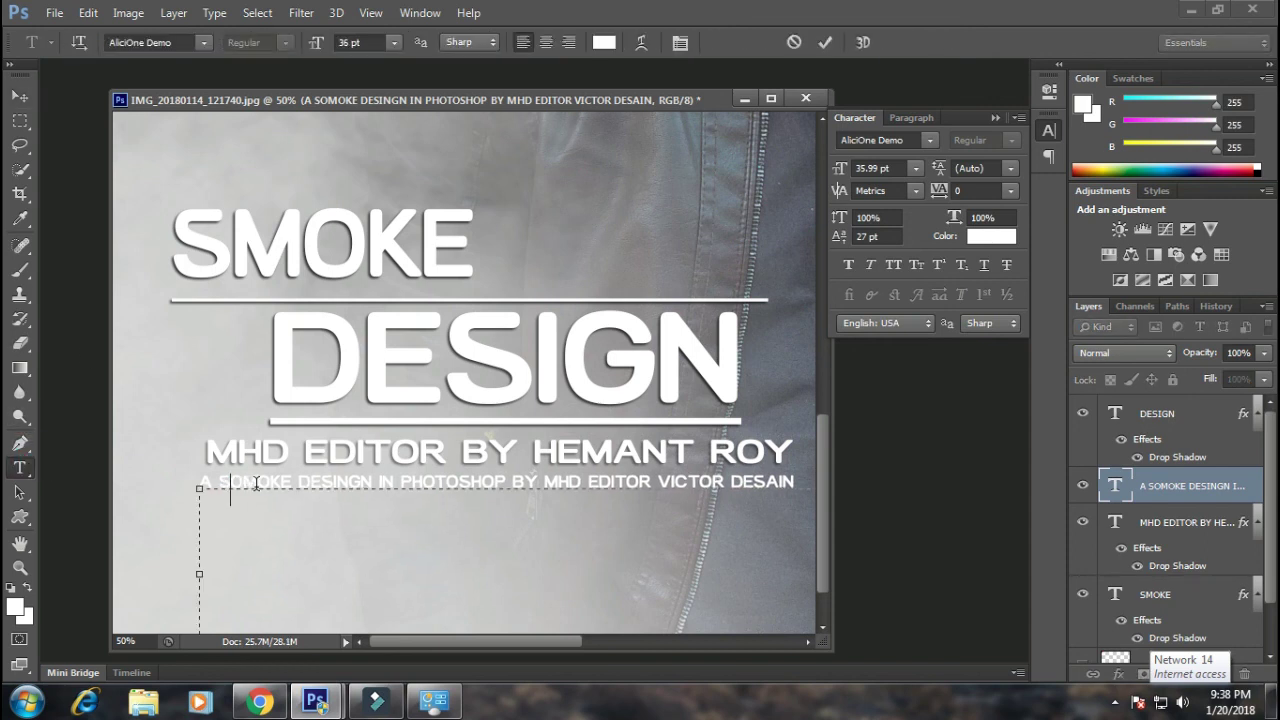
key("Delete")
left_click(33, 97)
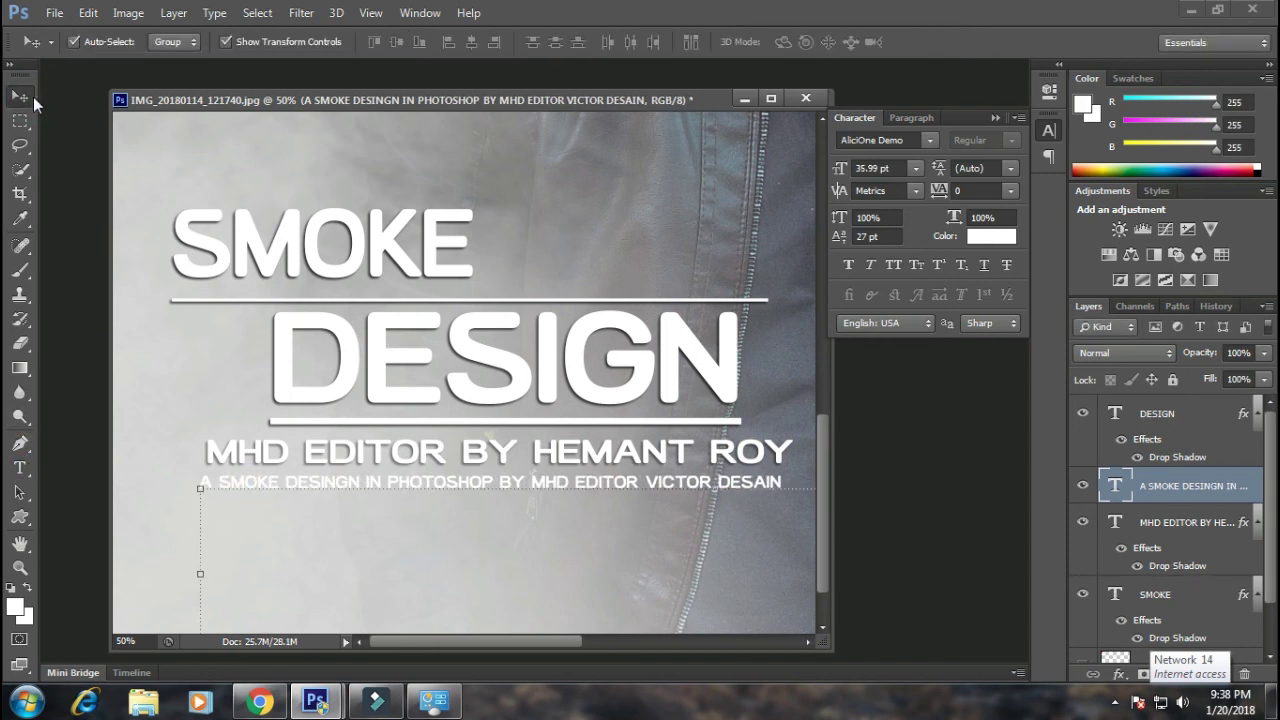
key("ctrl+minus")
key("ctrl+minus")
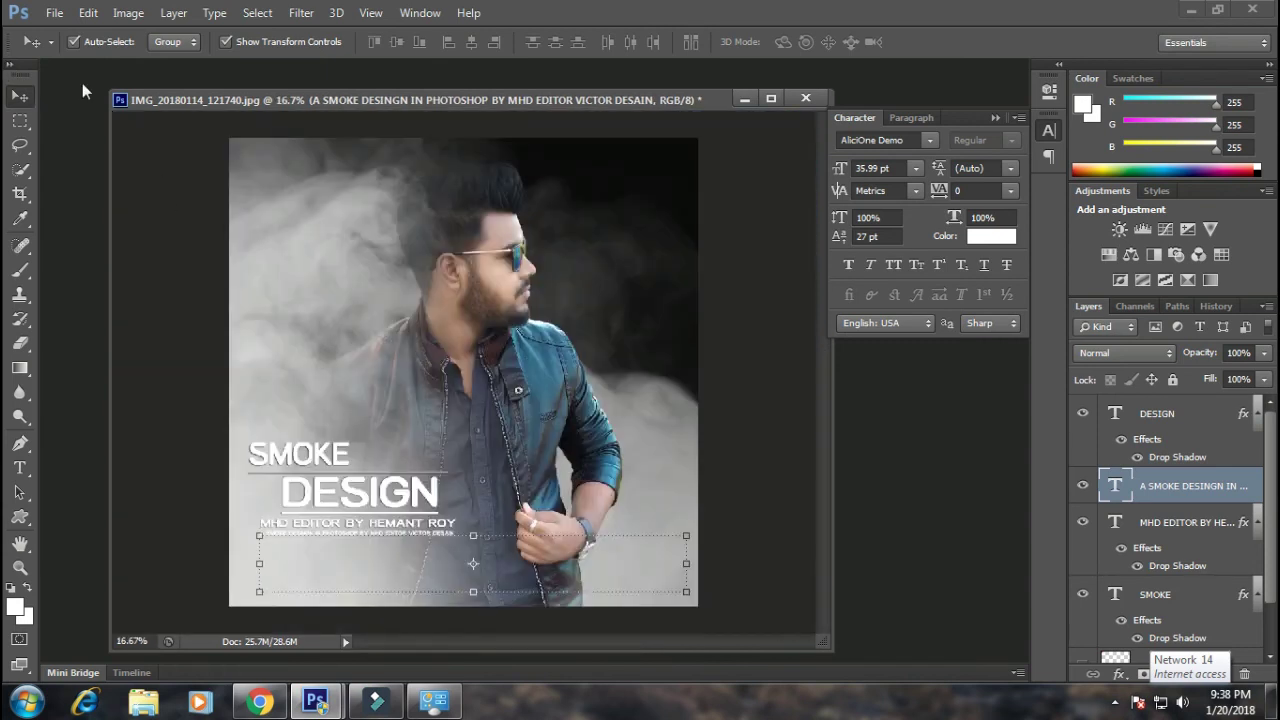
- Give the small credit line layer a drop shadow at about 25% opacity
right_click(1156, 487)
left_click(849, 106)
left_click(770, 425)
left_click_drag(1007, 203, 980, 206)
left_click(1237, 152)
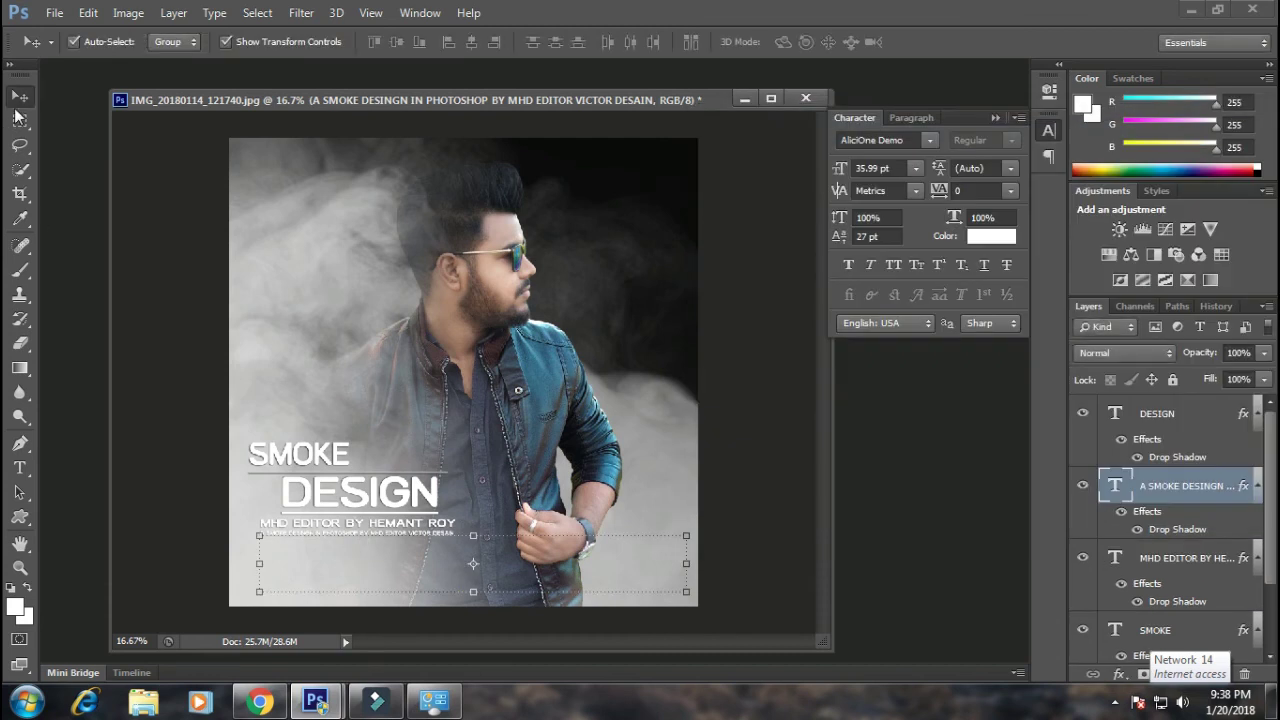
- Zoom out and make Layer 1's small logo visible at the top-left
key("m")
key("ctrl+minus")
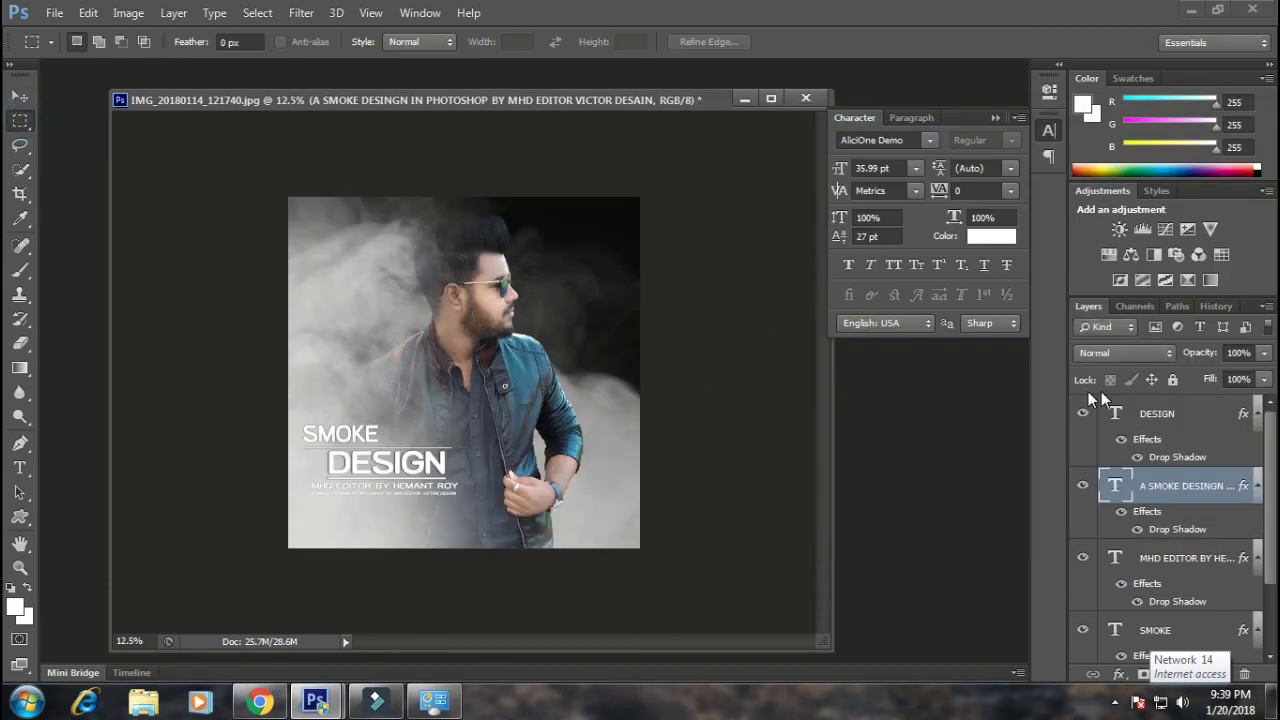
left_click(1262, 440)
left_click(1083, 608)
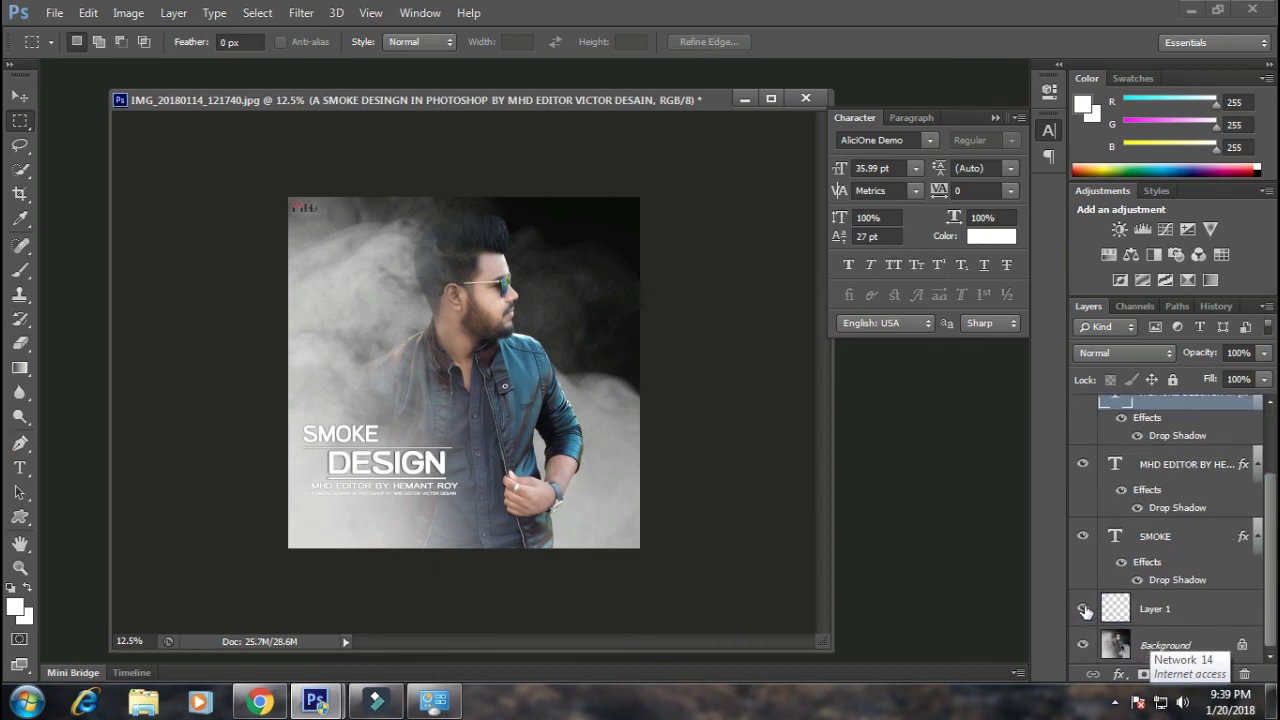
- Select the Background photo layer
left_click(301, 12)
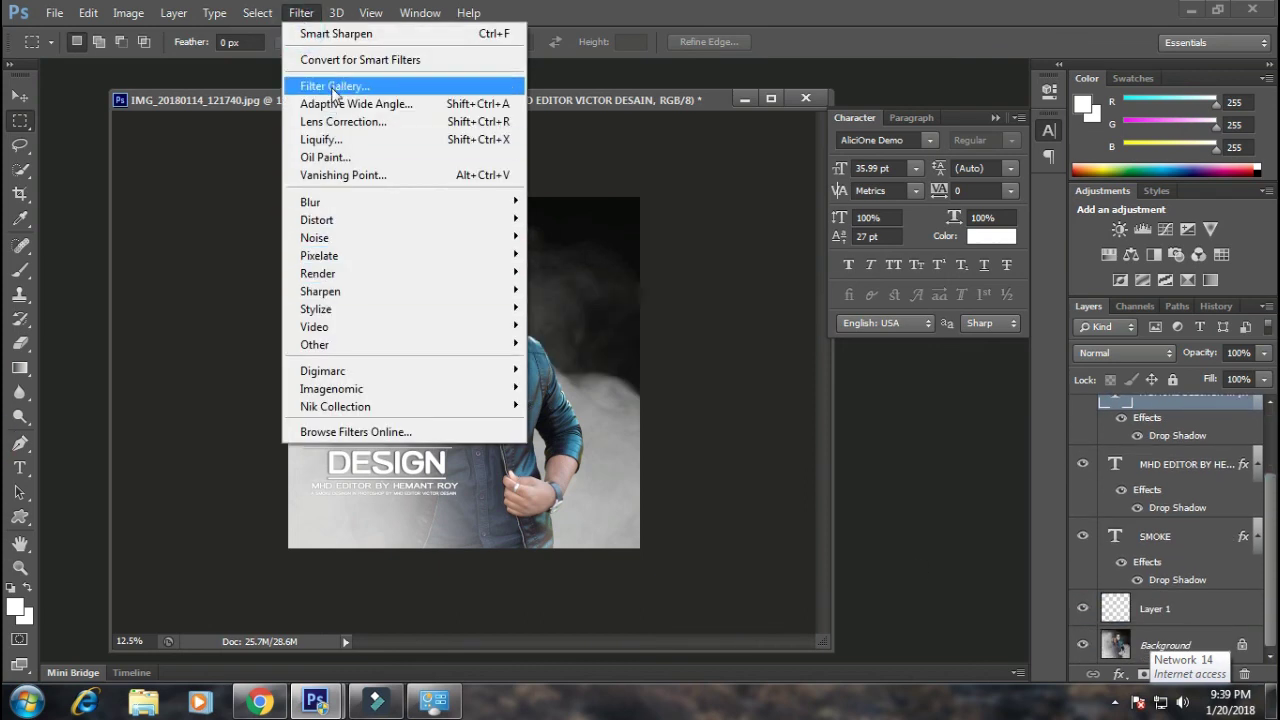
left_click(646, 170)
left_click(19, 95)
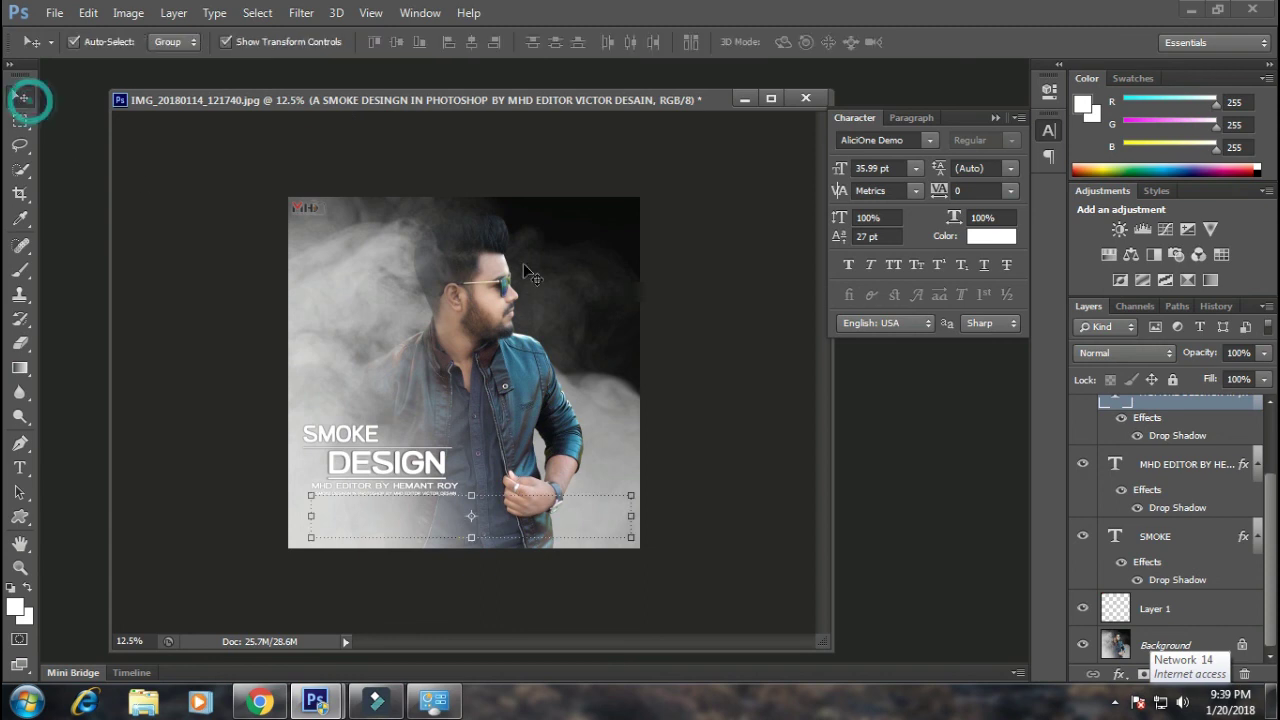
left_click(301, 12)
left_click(590, 250)
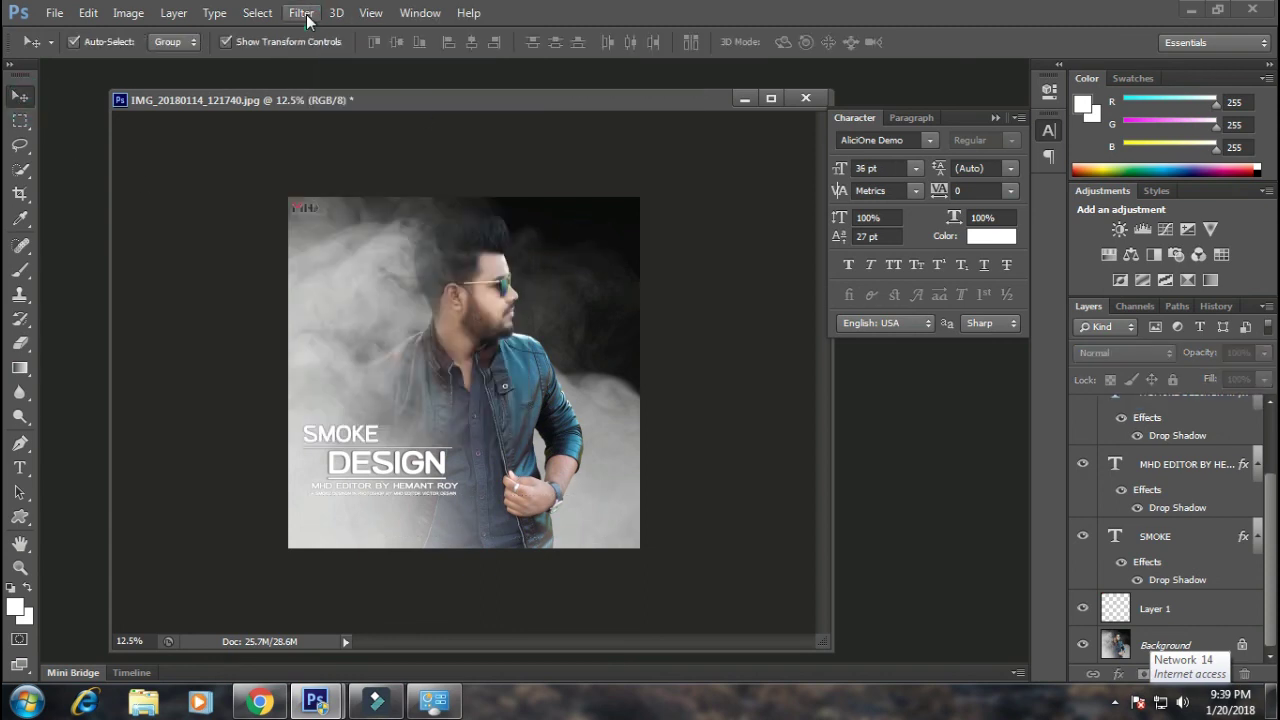
left_click(301, 12)
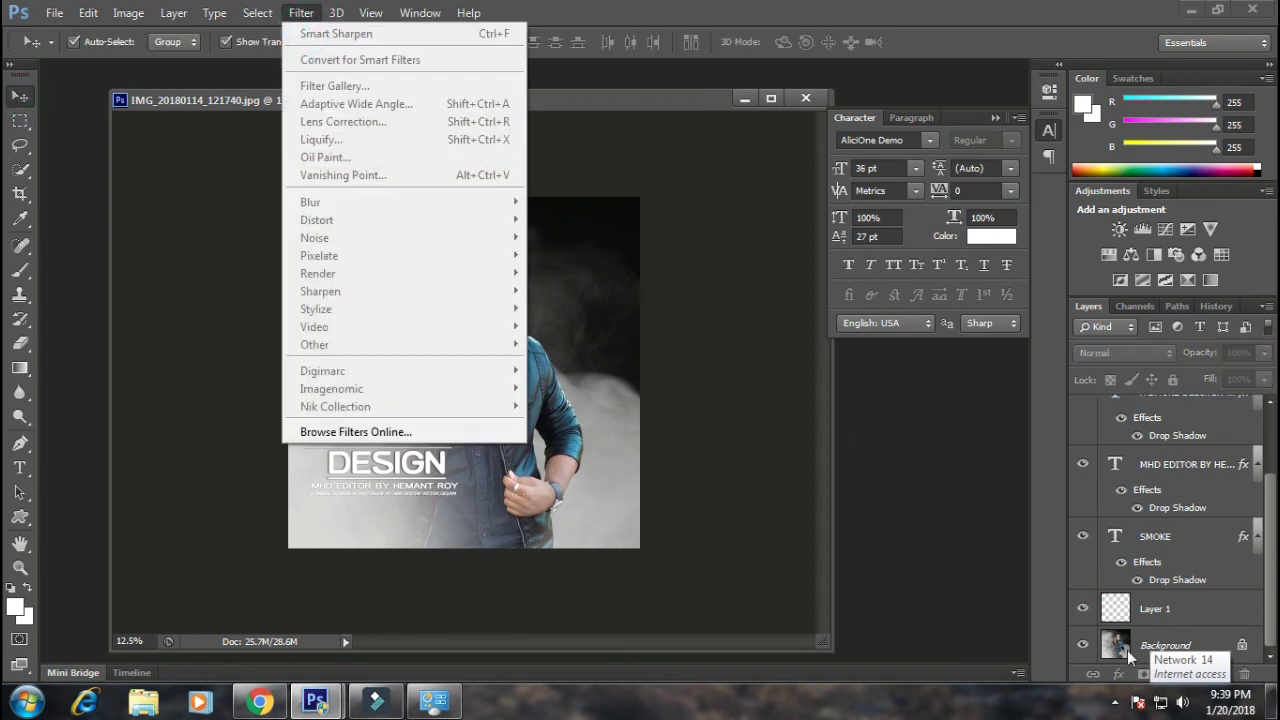
left_click(373, 84)
- Apply a Lens Correction vignette with amount -33, then hide Layer 1's logo
left_click(301, 12)
left_click(330, 121)
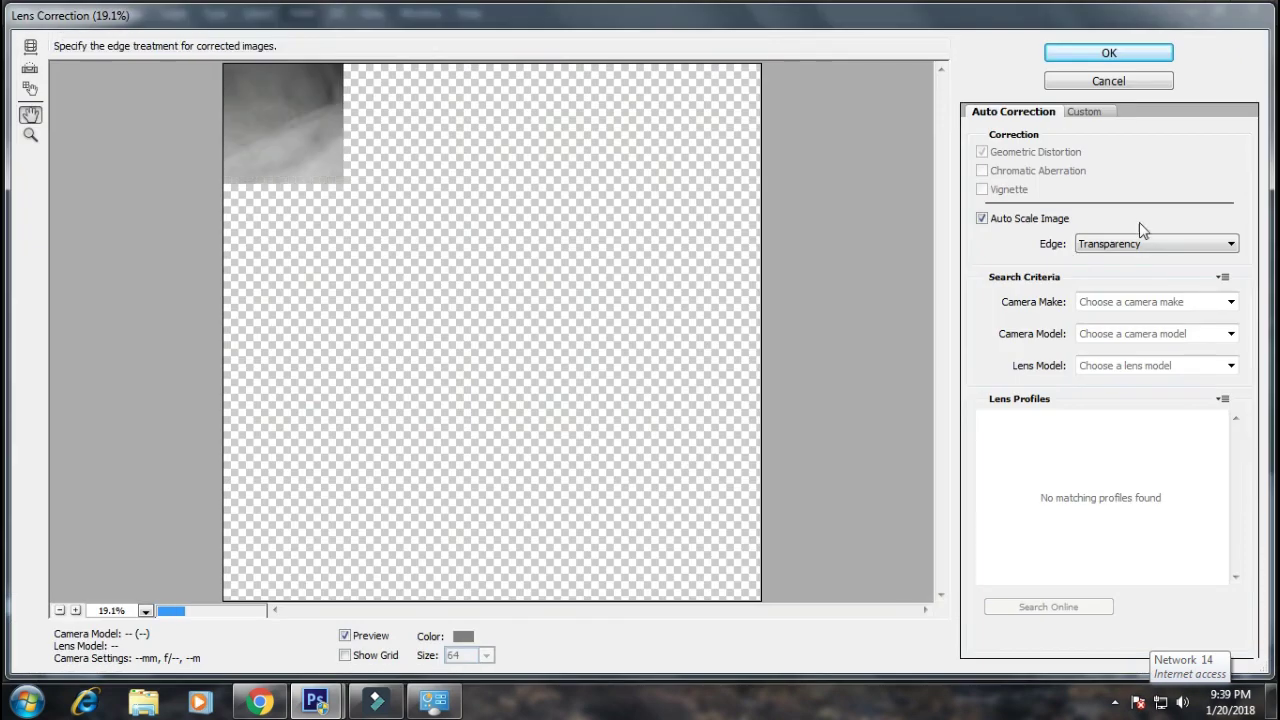
left_click(1090, 112)
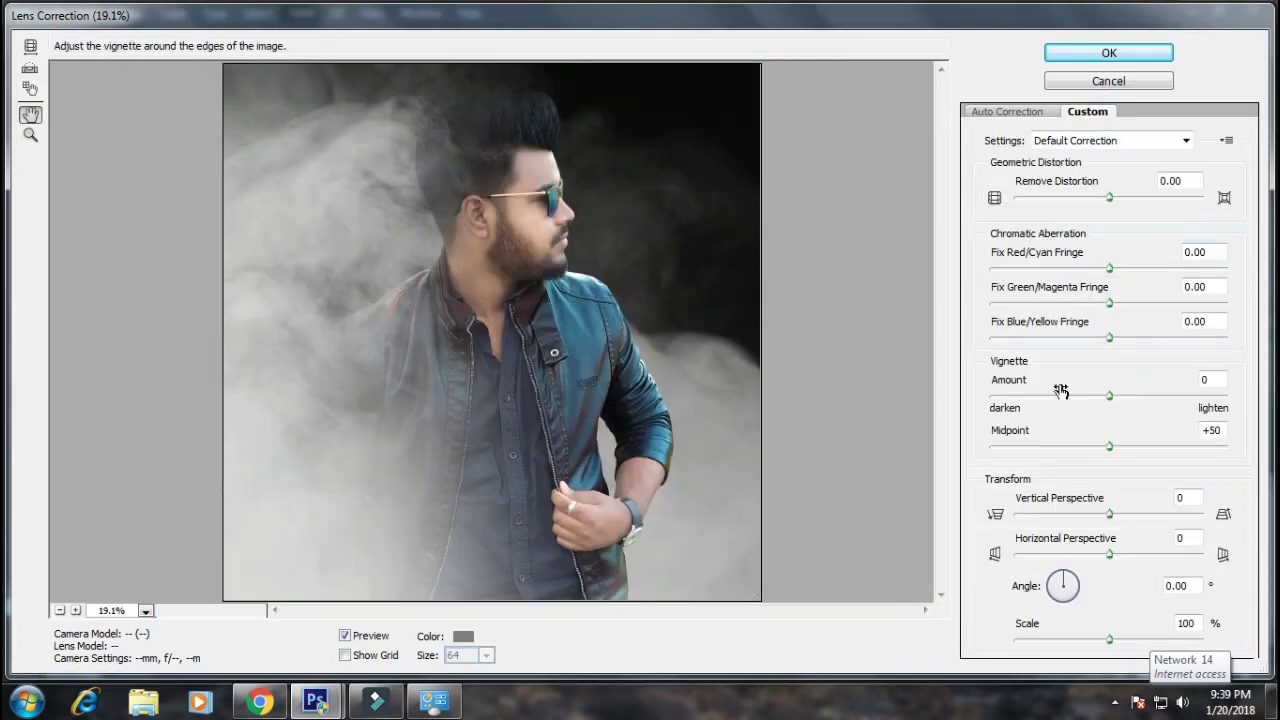
left_click(1070, 400)
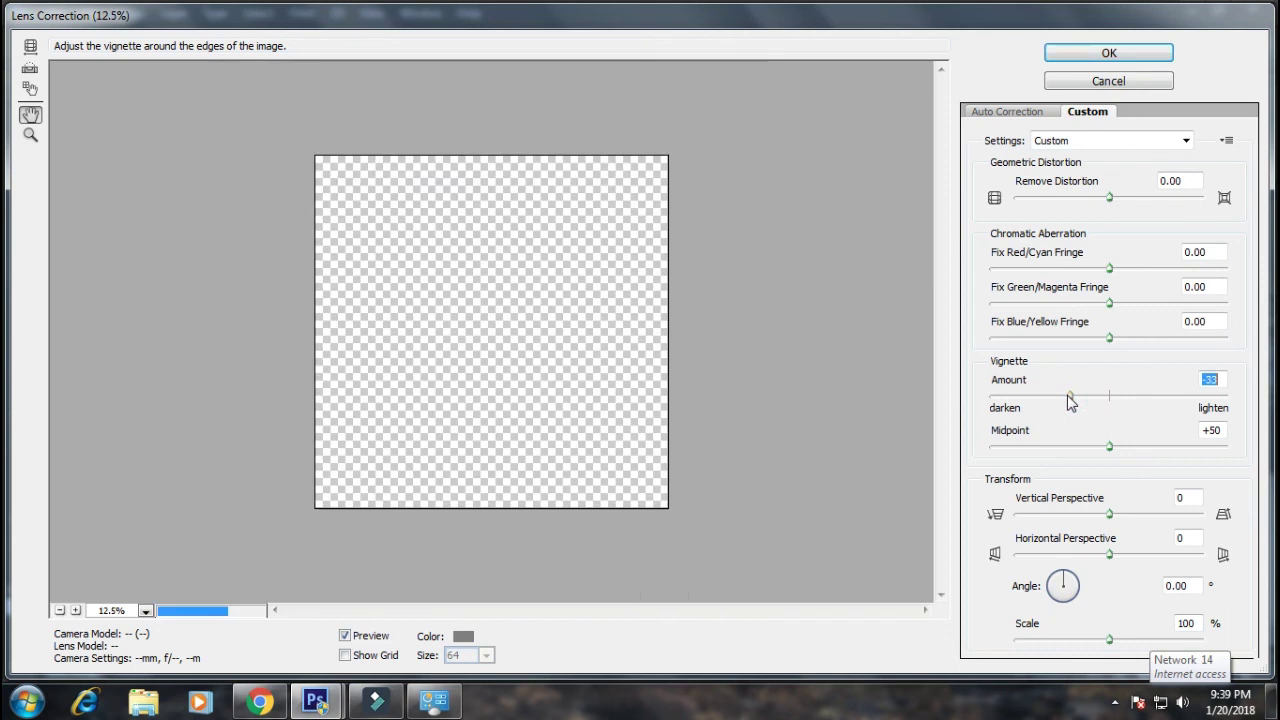
left_click(1117, 53)
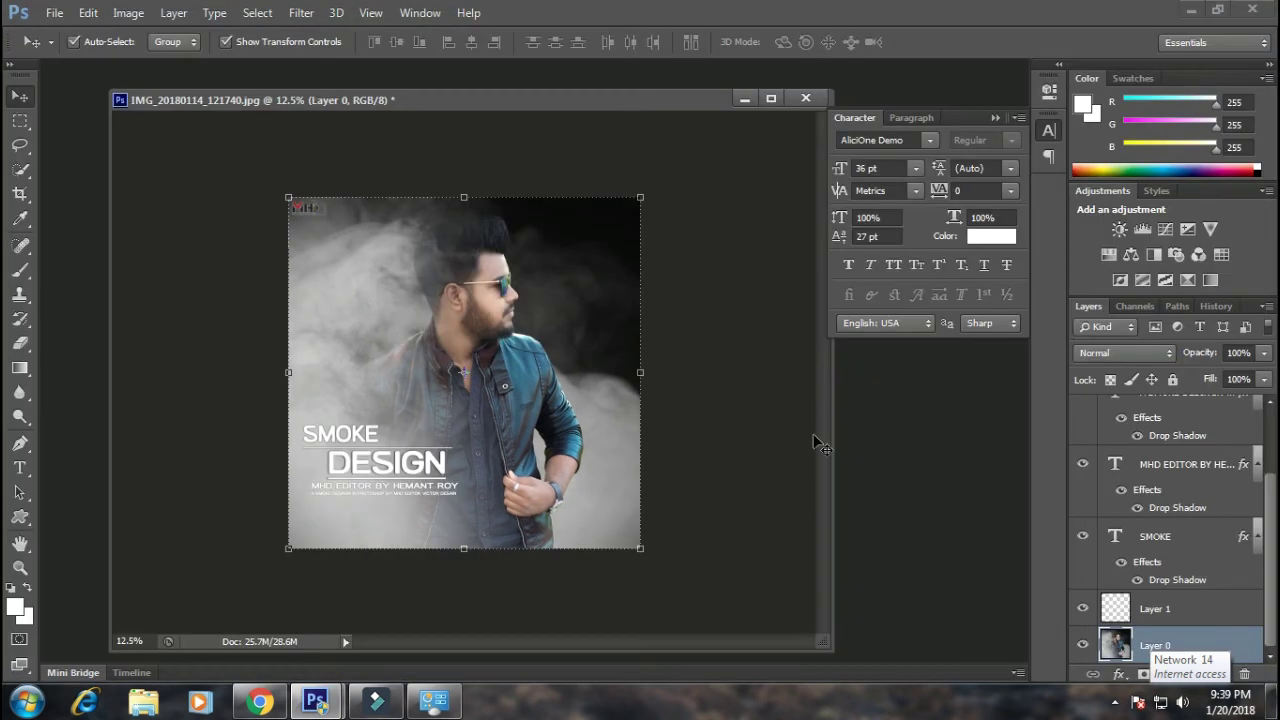
left_click(1083, 608)
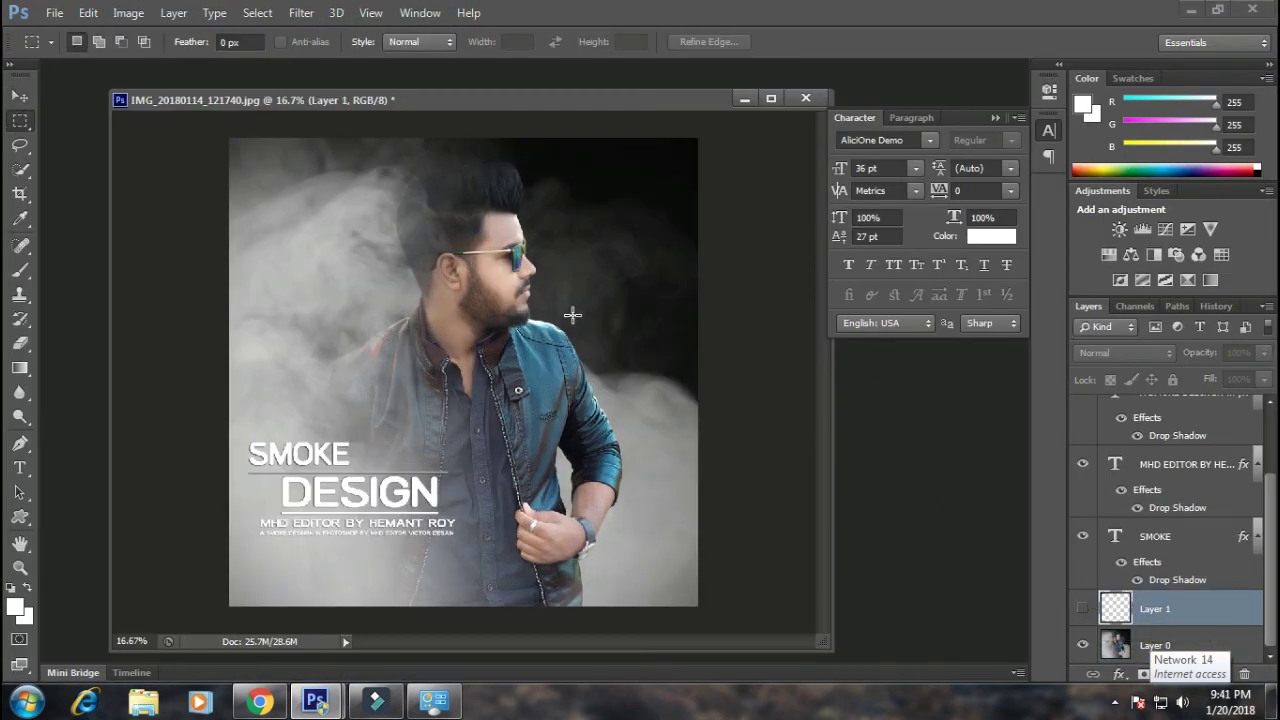
- Save the poster as 'SMOKE DESAIN' in JPEG format at Maximum quality 12
key("ctrl+minus")
left_click(54, 12)
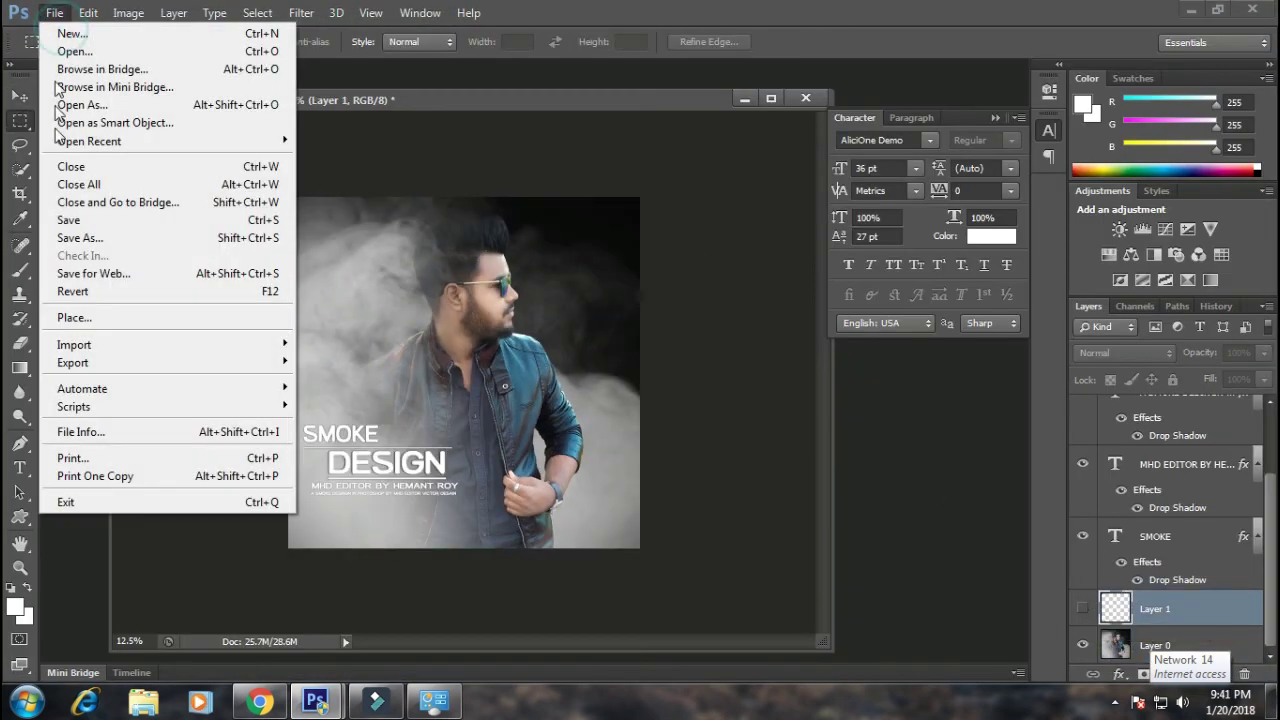
left_click(91, 243)
type("SMOKE DESAIN")
left_click(310, 451)
key("j")
key("Return")
left_click(1213, 430)
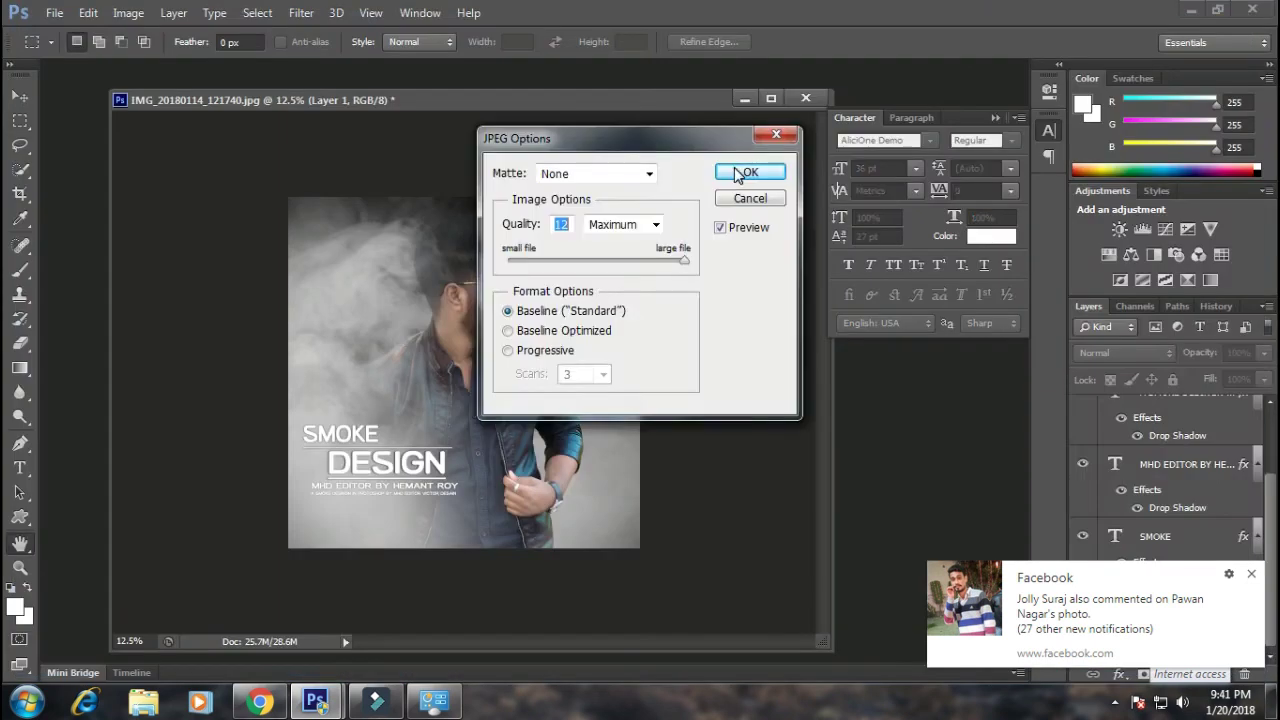
left_click(734, 167)
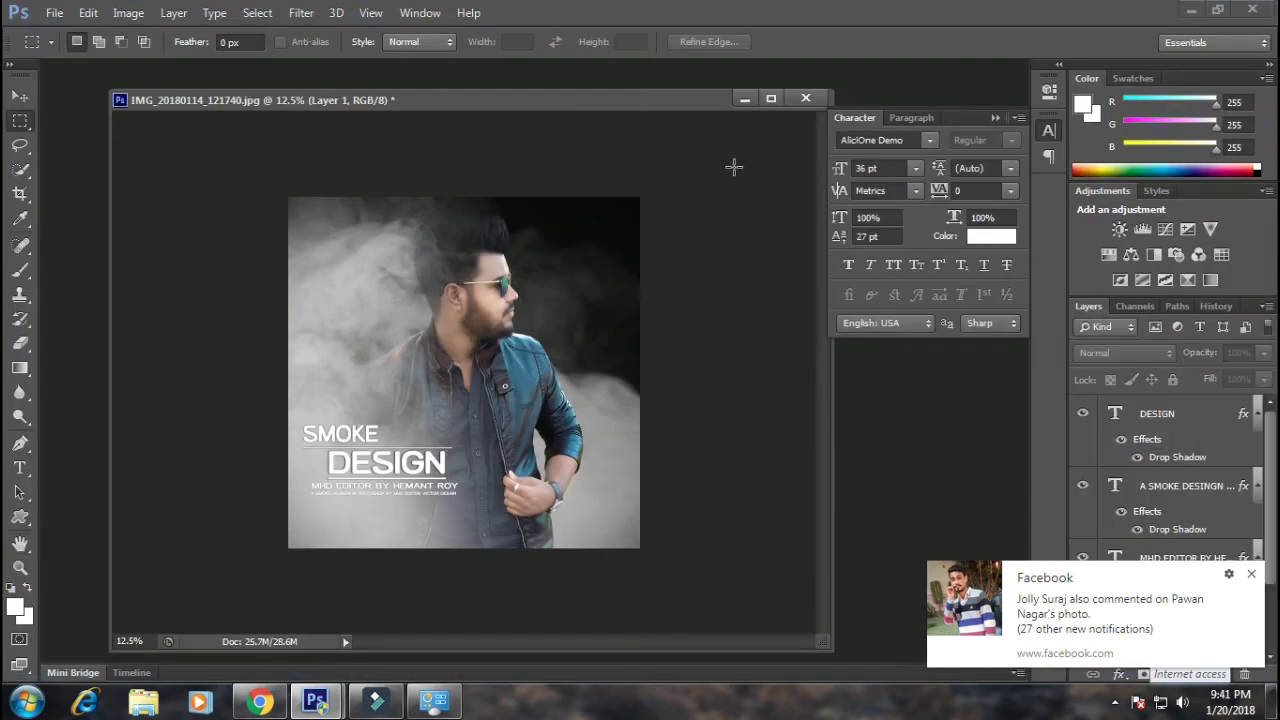
- Close the poster document and answer the save-changes prompt
left_click(806, 98)
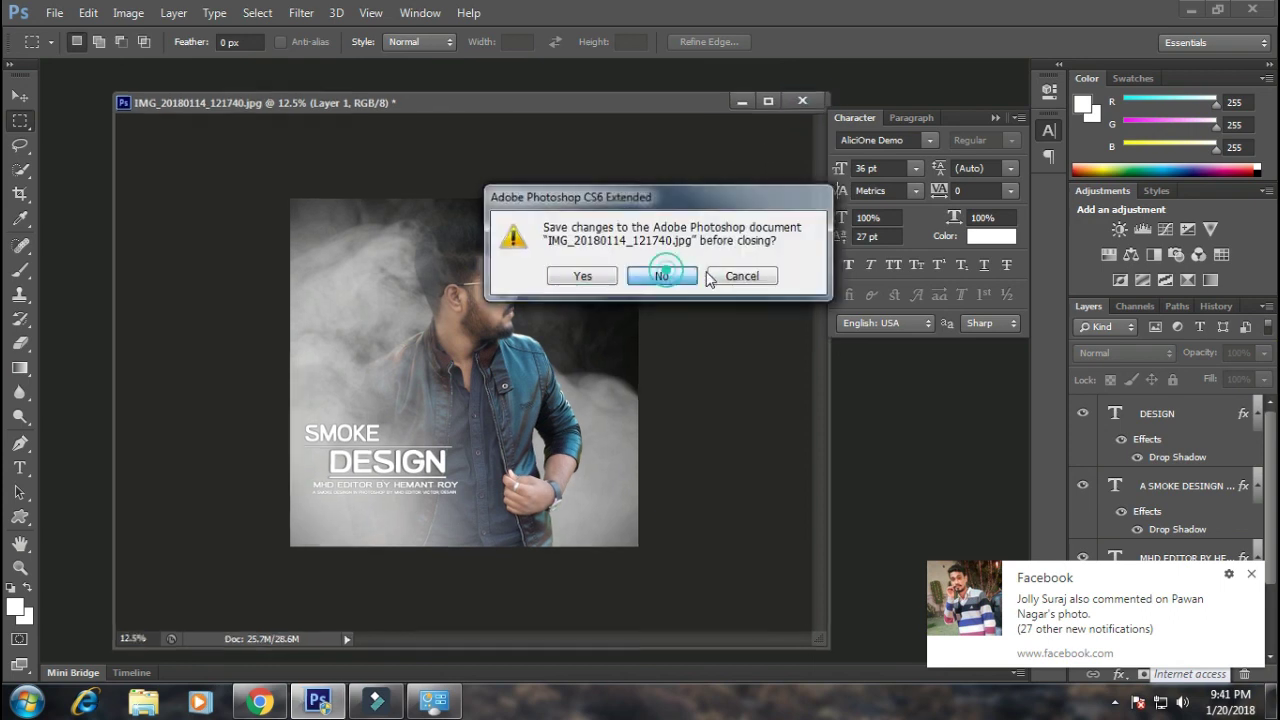
left_click(666, 274)
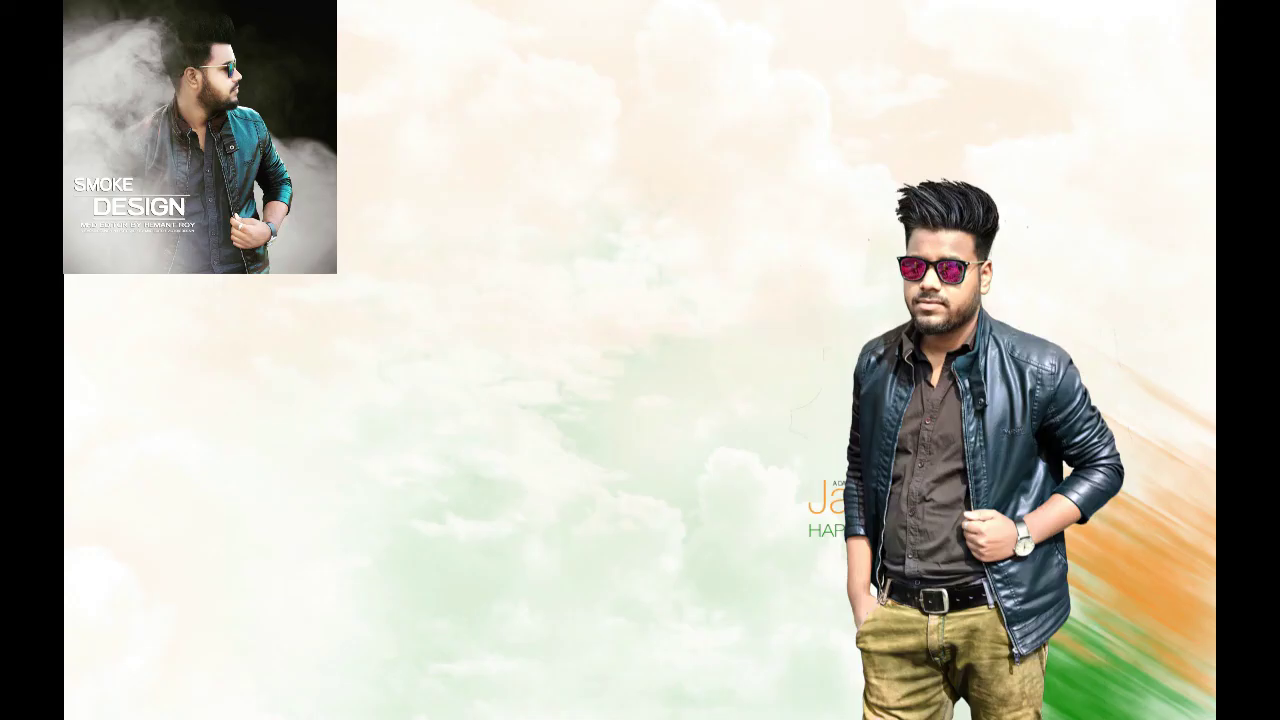